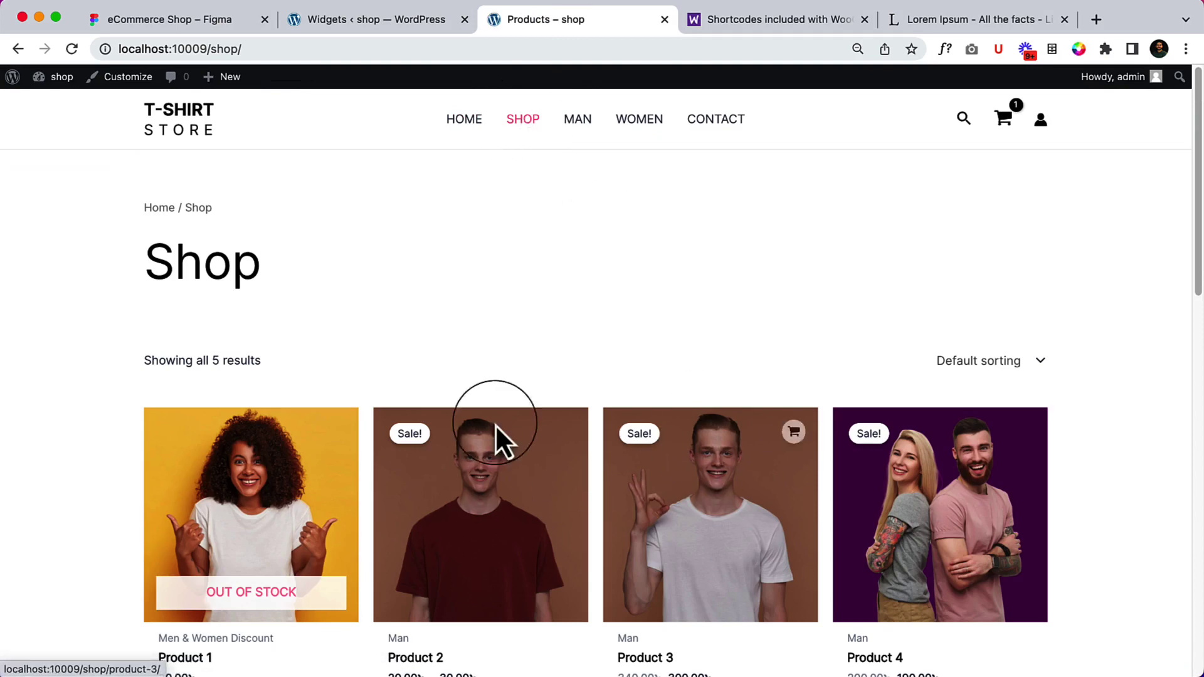
Step: Examine the Shop Page design in Figma, including its breadcrumb, filter row and product grid, and compare it with the live Shop page
{"action": "scroll", "coordinate": [511, 285], "scroll_direction": "down", "scroll_amount": 1}
{"action": "scroll", "coordinate": [511, 285], "scroll_direction": "up", "scroll_amount": 1}
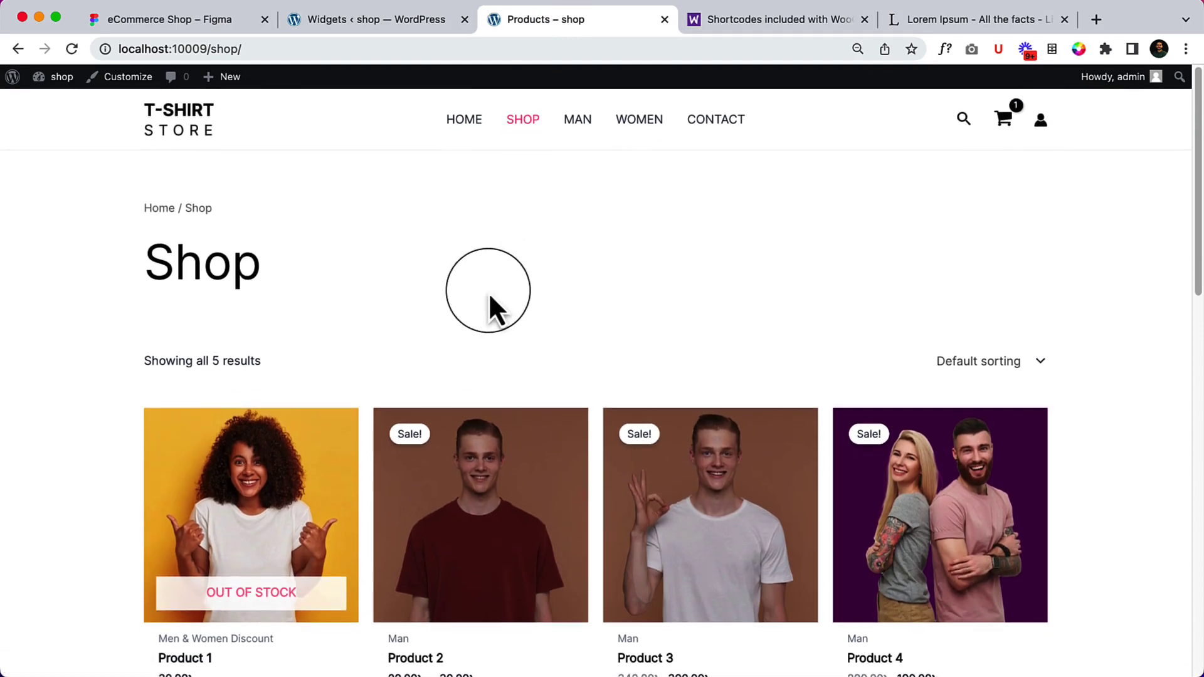
{"action": "left_click", "coordinate": [187, 18]}
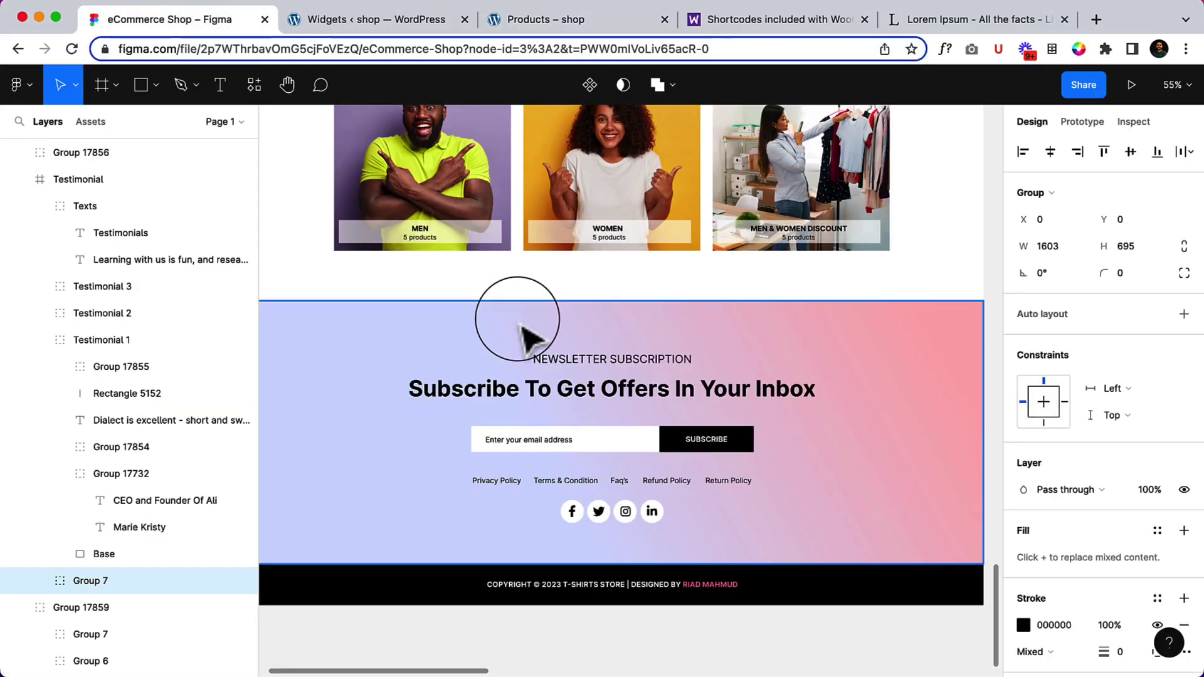
{"action": "scroll", "coordinate": [518, 317], "scroll_direction": "up", "scroll_amount": 10}
{"action": "scroll", "coordinate": [520, 323], "scroll_direction": "up", "scroll_amount": 15}
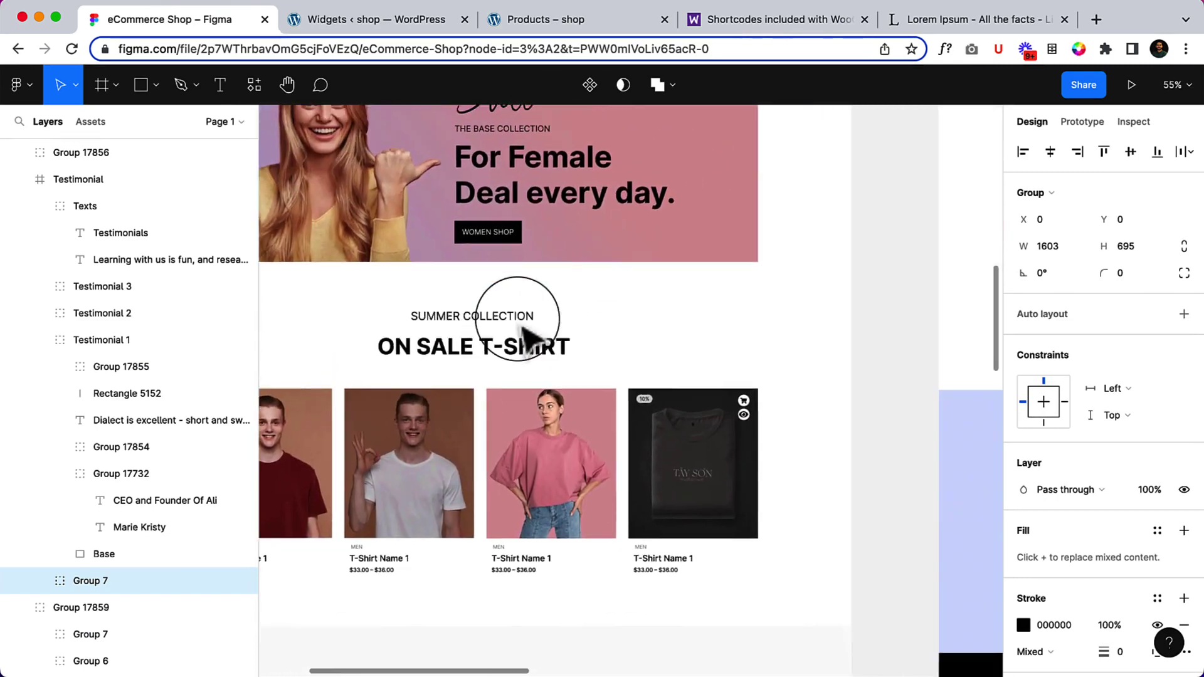
{"action": "scroll", "coordinate": [526, 331], "scroll_direction": "up", "scroll_amount": 3}
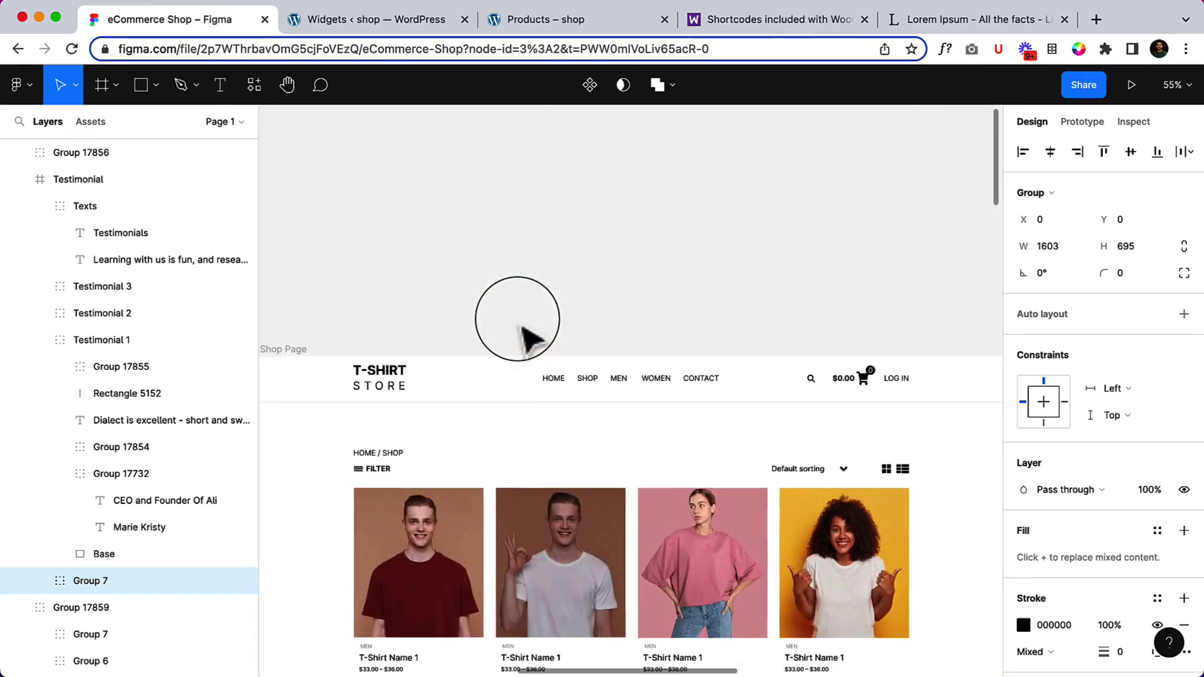
{"action": "scroll", "coordinate": [527, 332], "scroll_direction": "down", "scroll_amount": 4}
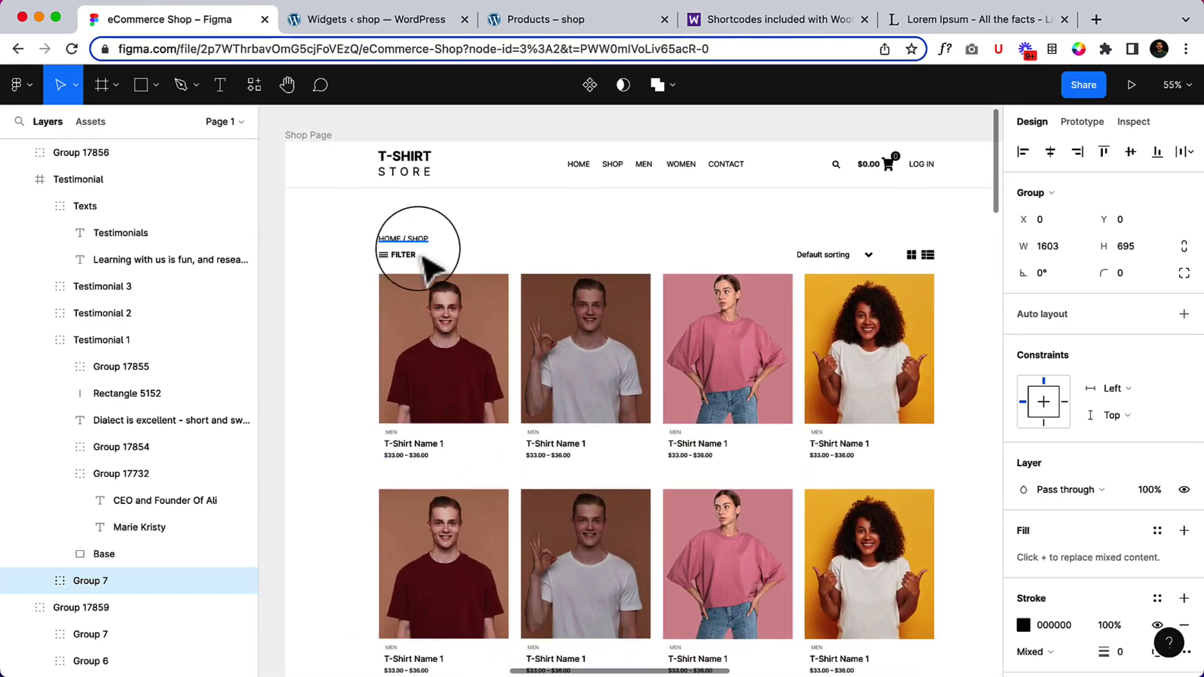
{"action": "scroll", "coordinate": [838, 257], "scroll_direction": "down", "scroll_amount": 2}
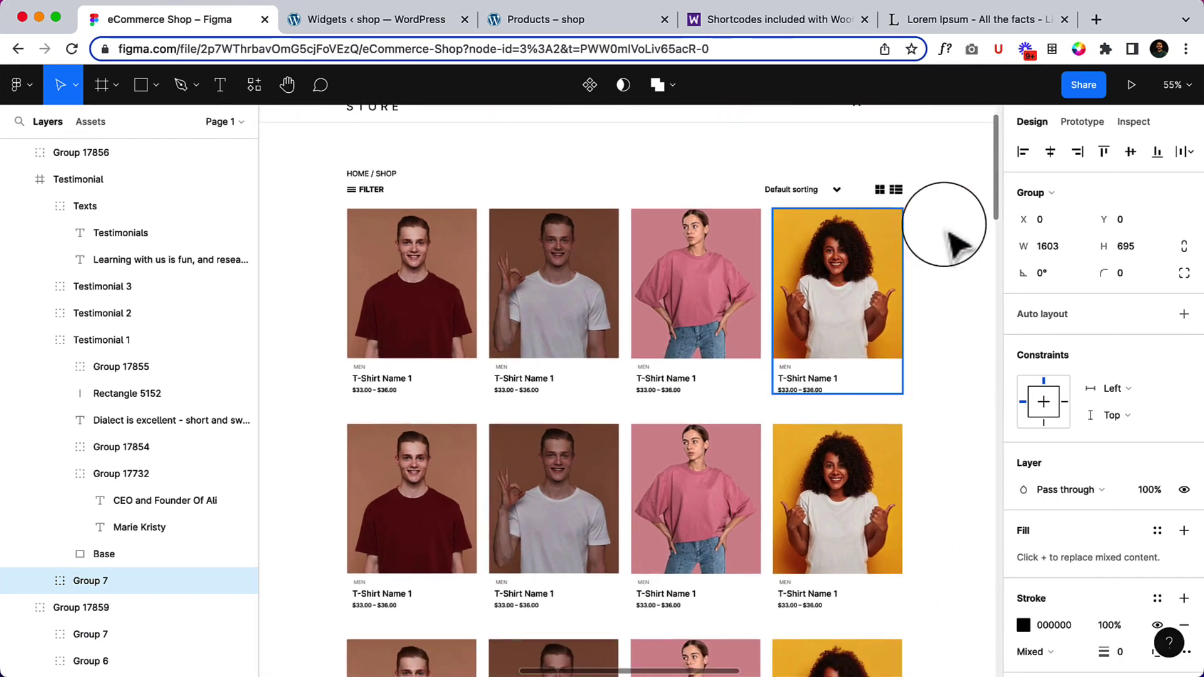
{"action": "scroll", "coordinate": [844, 210], "scroll_direction": "left", "scroll_amount": 2}
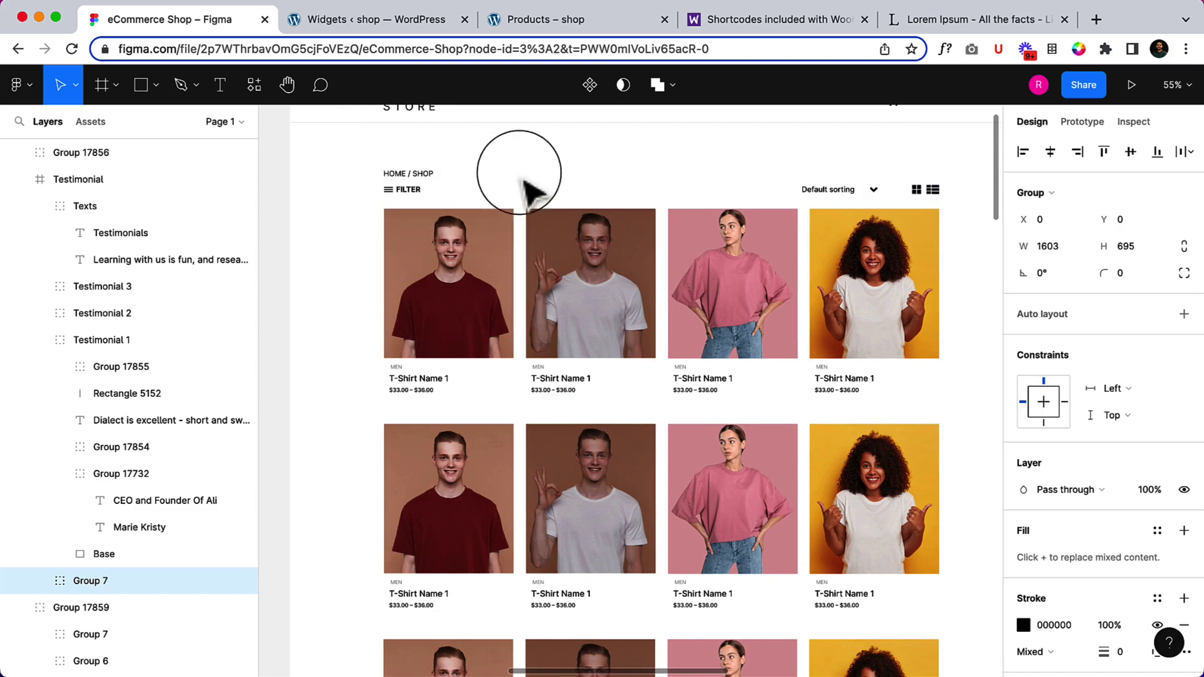
{"action": "left_click", "coordinate": [524, 25]}
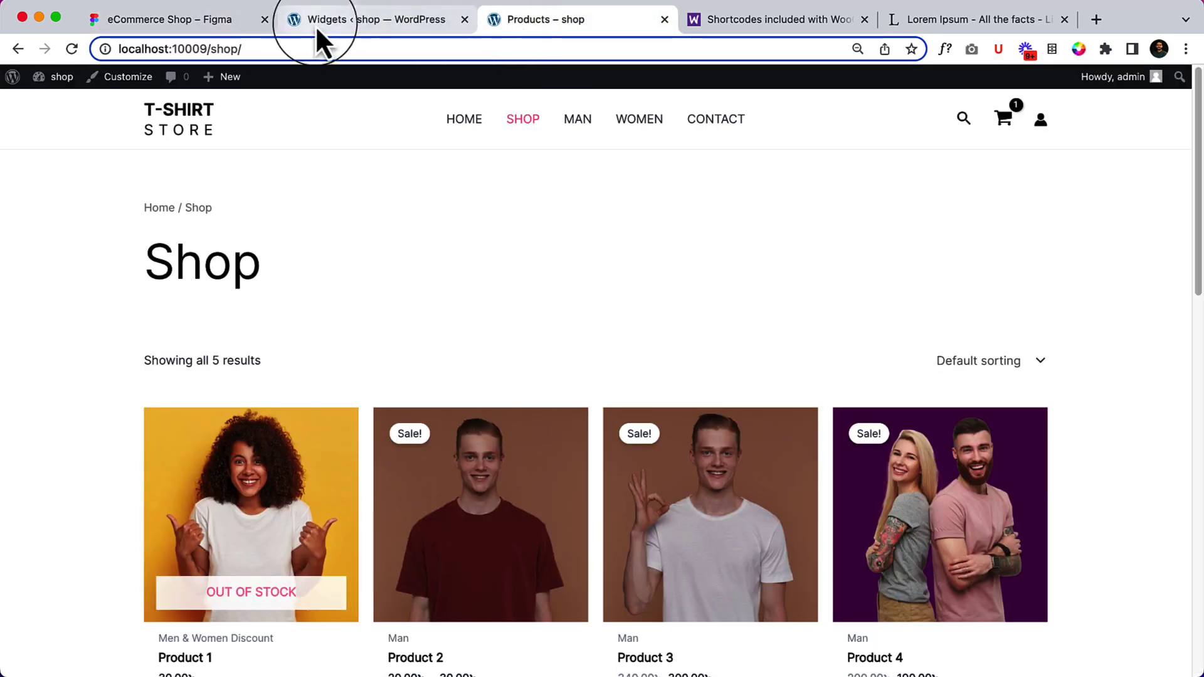
{"action": "left_click", "coordinate": [212, 24]}
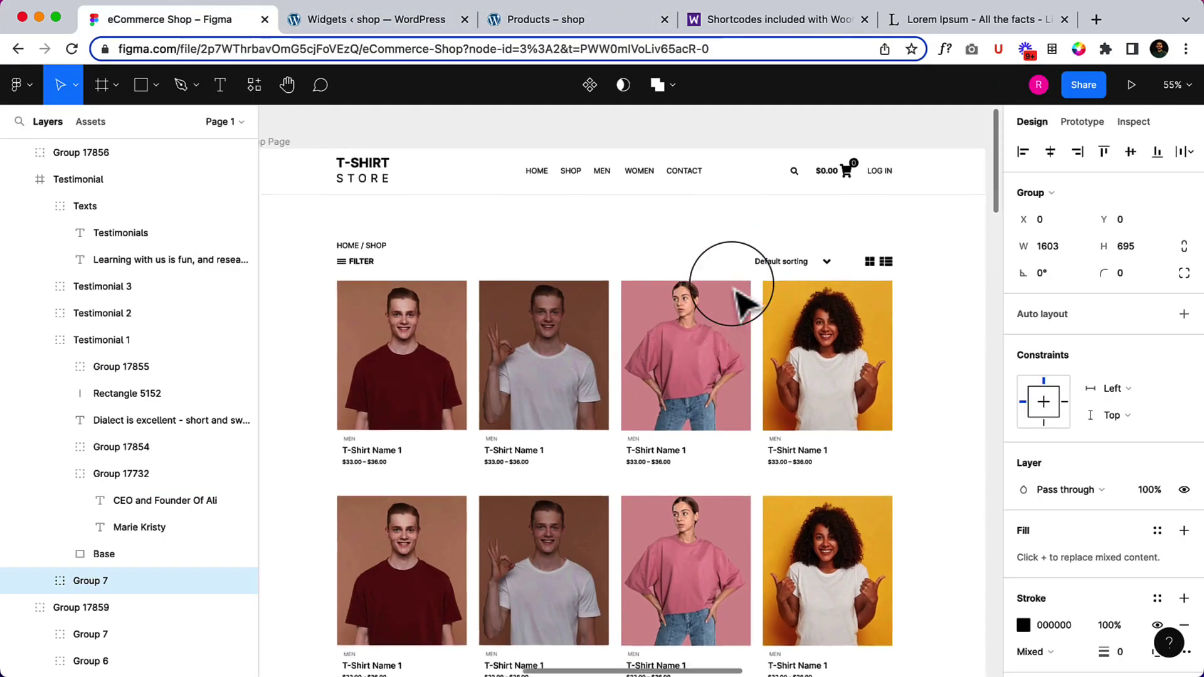
{"action": "scroll", "coordinate": [742, 300], "scroll_direction": "down", "scroll_amount": 1}
{"action": "scroll", "coordinate": [742, 299], "scroll_direction": "right", "scroll_amount": 2}
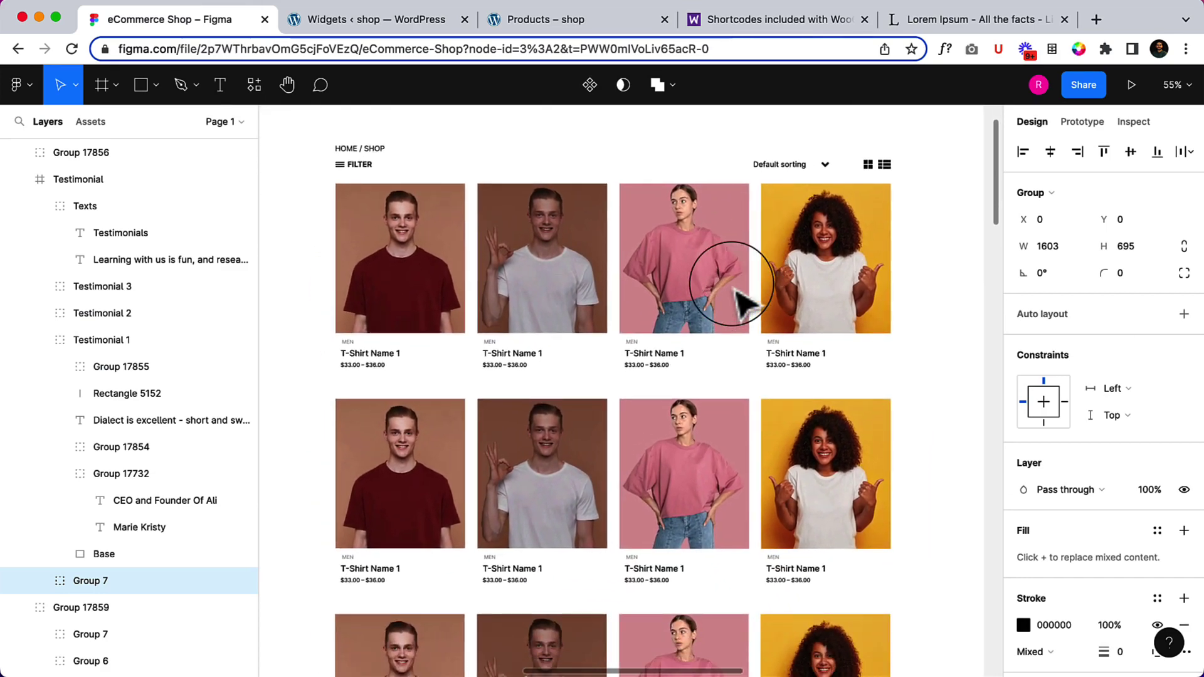
{"action": "scroll", "coordinate": [742, 300], "scroll_direction": "up", "scroll_amount": 1}
{"action": "scroll", "coordinate": [742, 300], "scroll_direction": "left", "scroll_amount": 1}
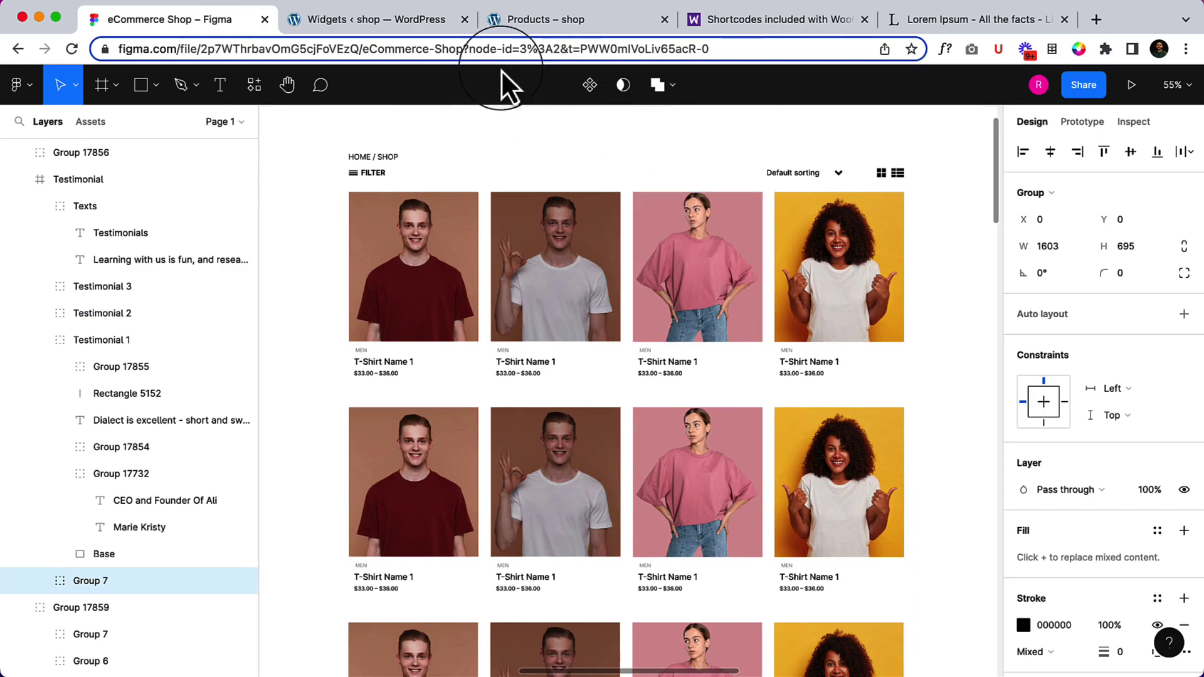
Step: Open the Customizer for the live Shop page in a separate browser tab and bring it to the front
{"action": "left_click", "coordinate": [532, 24]}
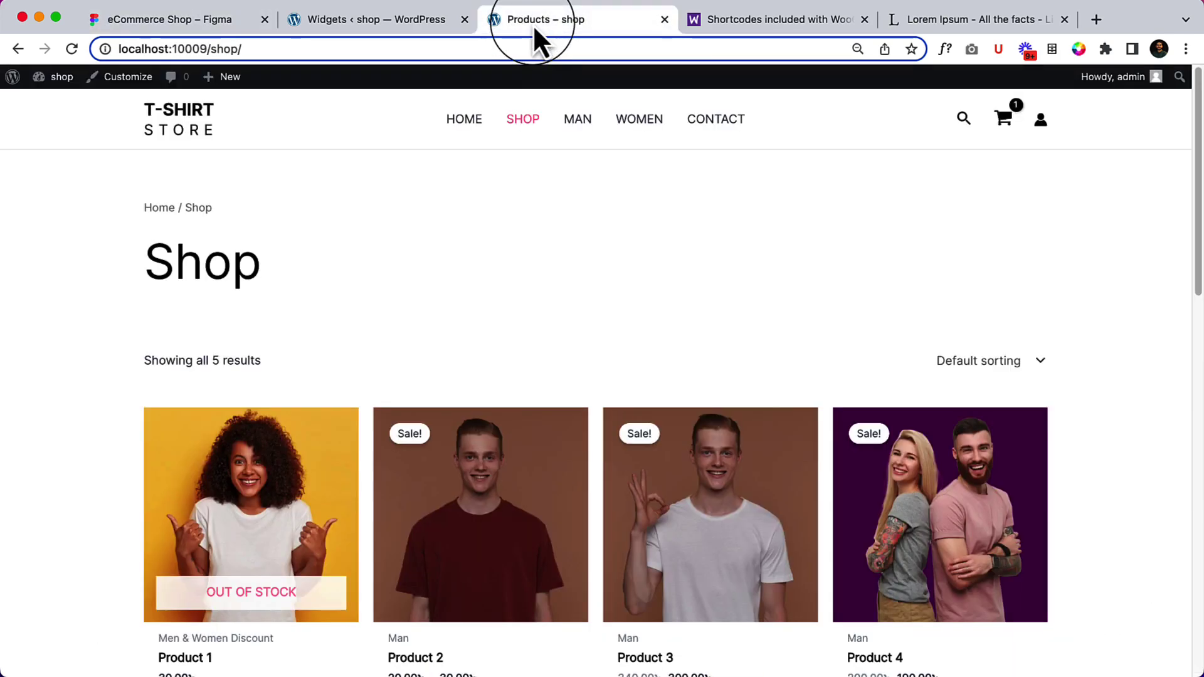
{"action": "right_click", "coordinate": [134, 80]}
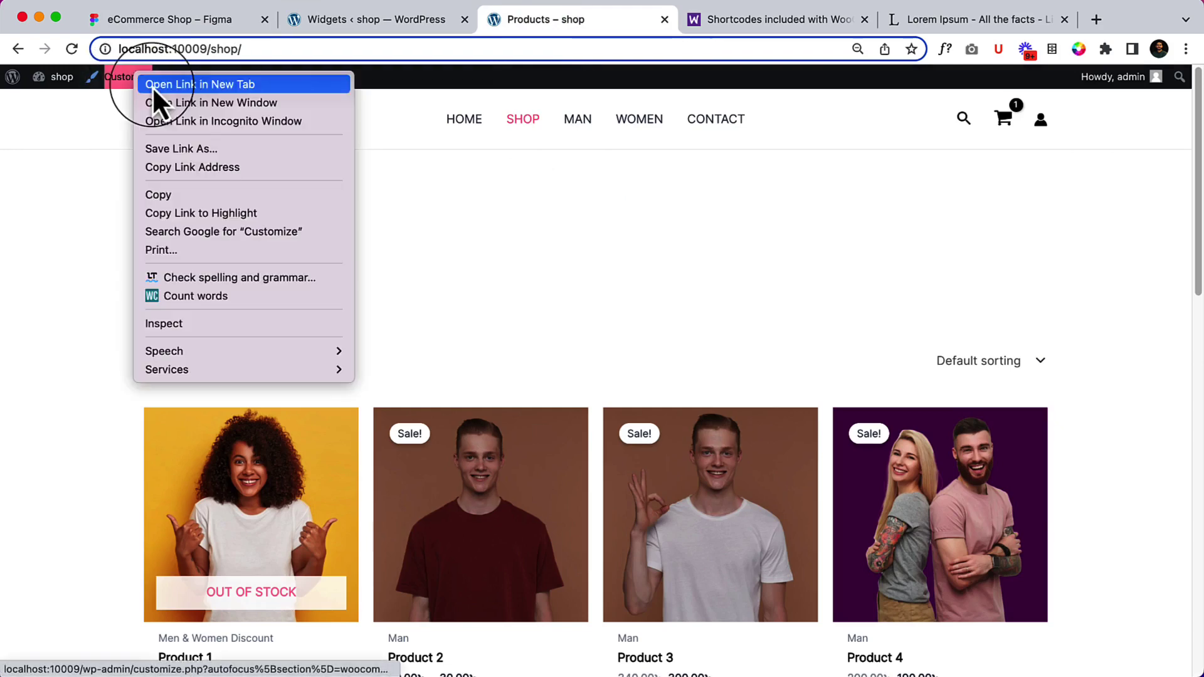
{"action": "left_click", "coordinate": [152, 85]}
{"action": "left_click", "coordinate": [702, 20]}
{"action": "left_click_drag", "start_coordinate": [580, 44], "coordinate": [564, 59]}
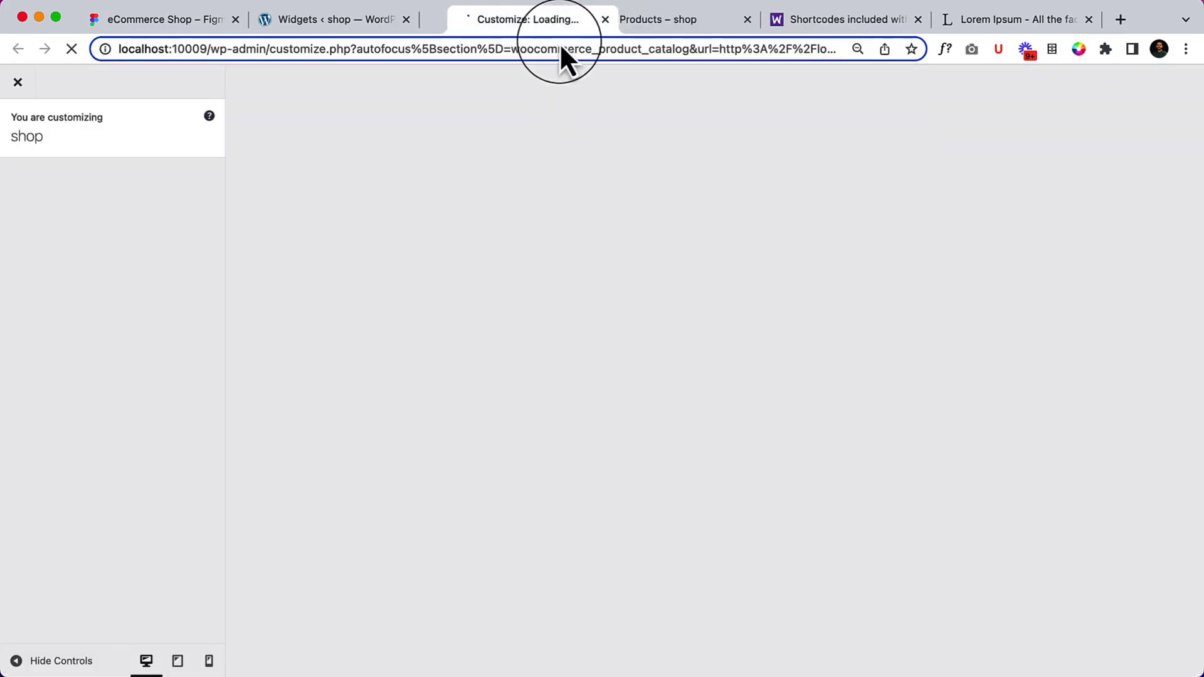
{"action": "left_click", "coordinate": [667, 21]}
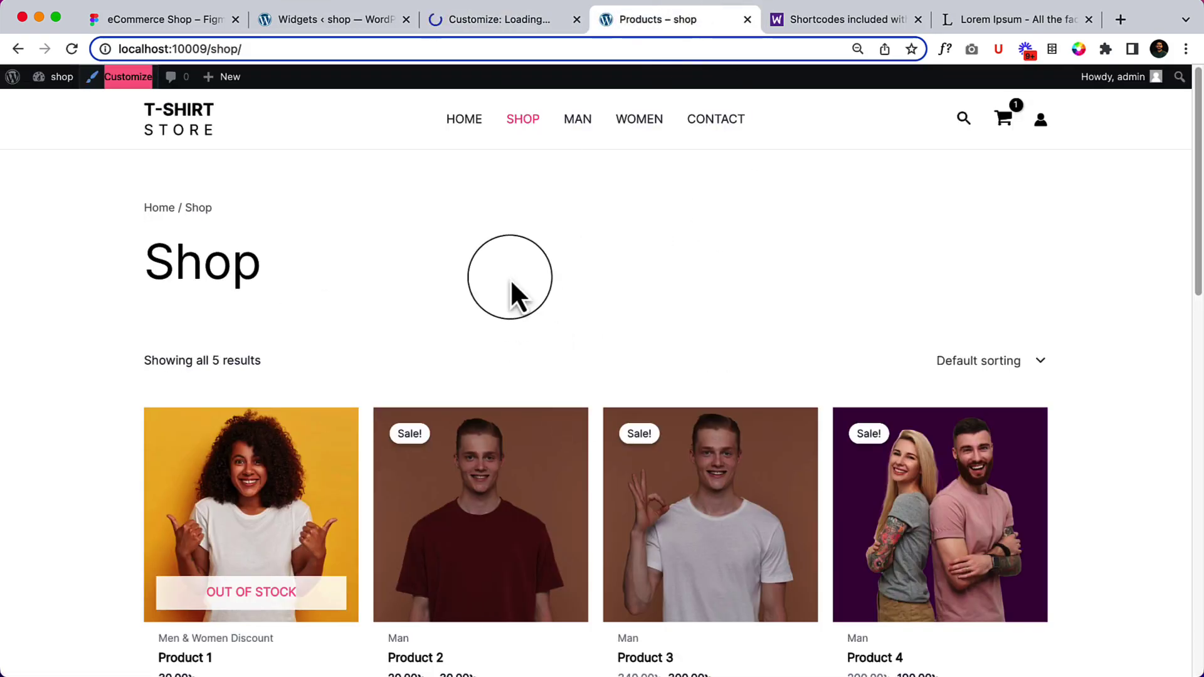
{"action": "left_click", "coordinate": [502, 22]}
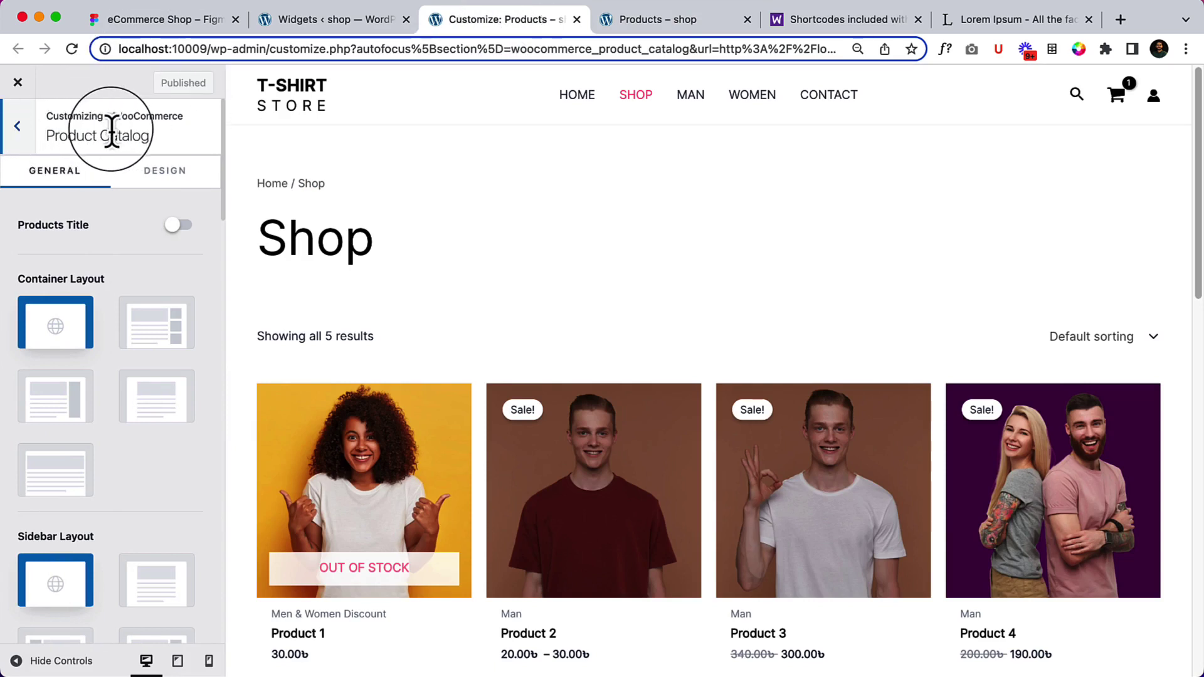
Step: Go from the Product Catalog options to the WooCommerce General settings, enlarging the page zoom to 100%
{"action": "left_click", "coordinate": [21, 142]}
{"action": "left_click", "coordinate": [21, 136]}
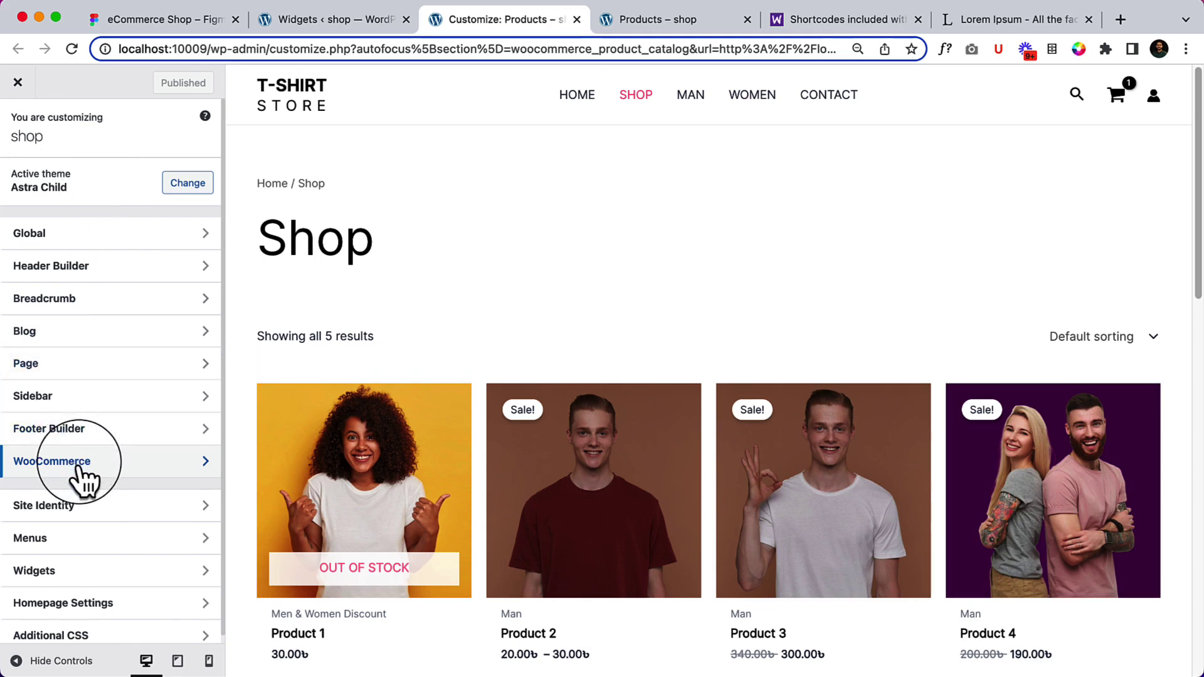
{"action": "key", "text": "super+equal"}
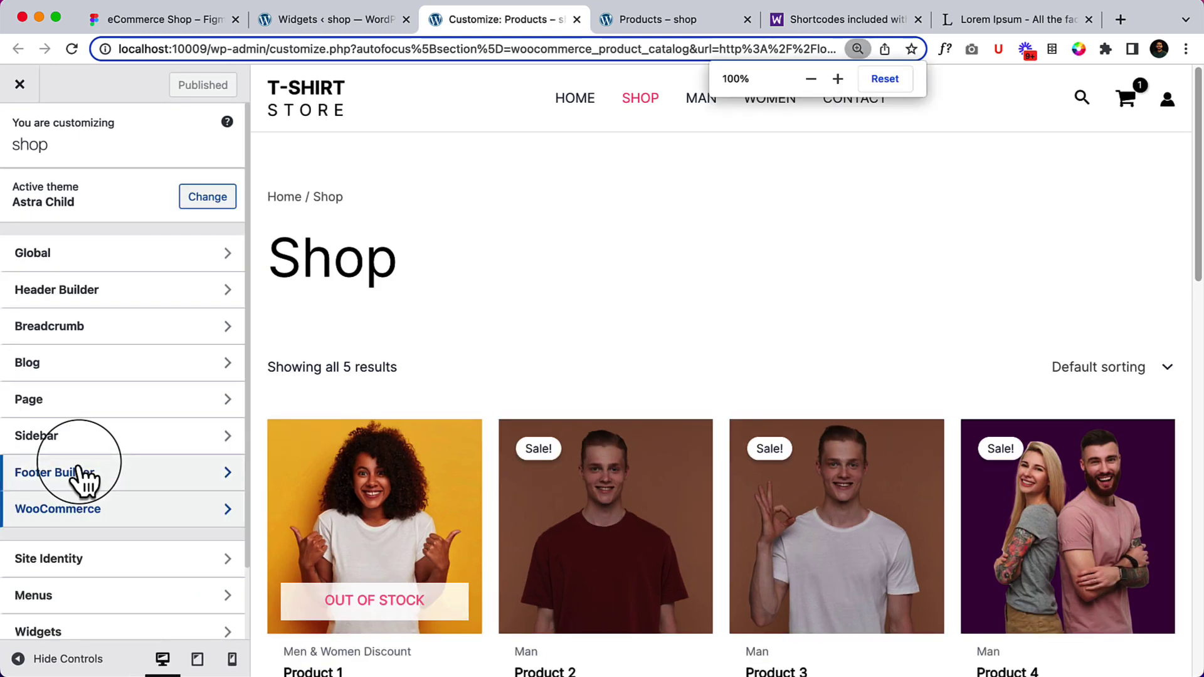
{"action": "left_click", "coordinate": [117, 513]}
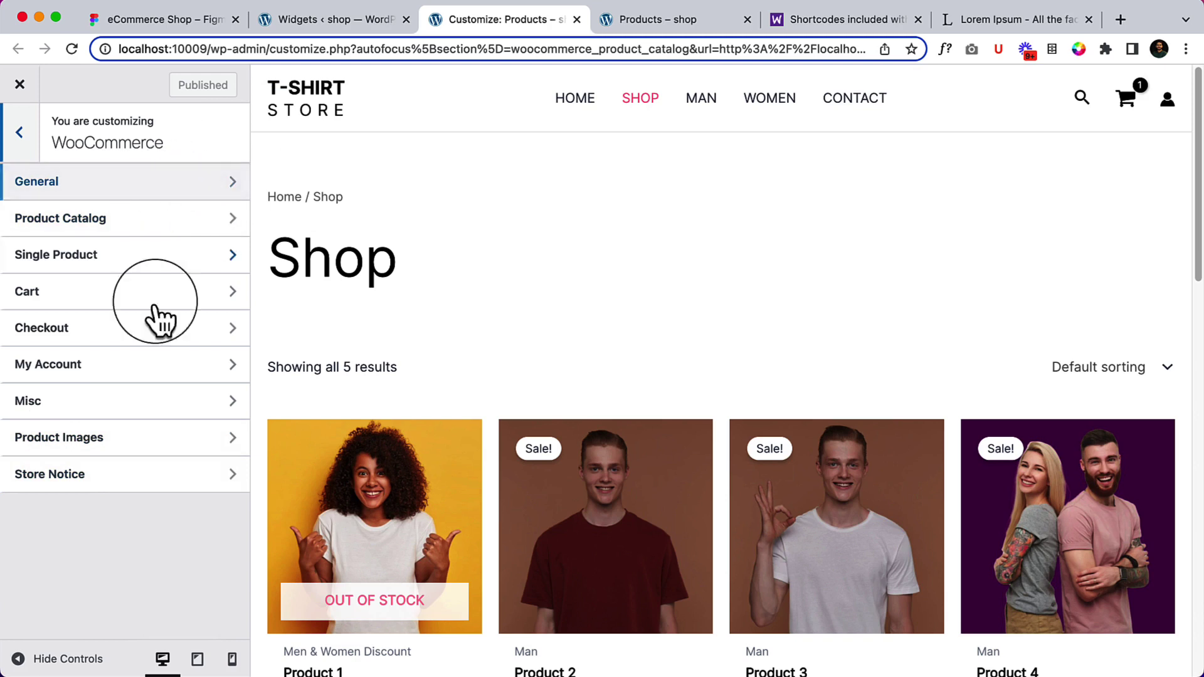
{"action": "left_click", "coordinate": [125, 184]}
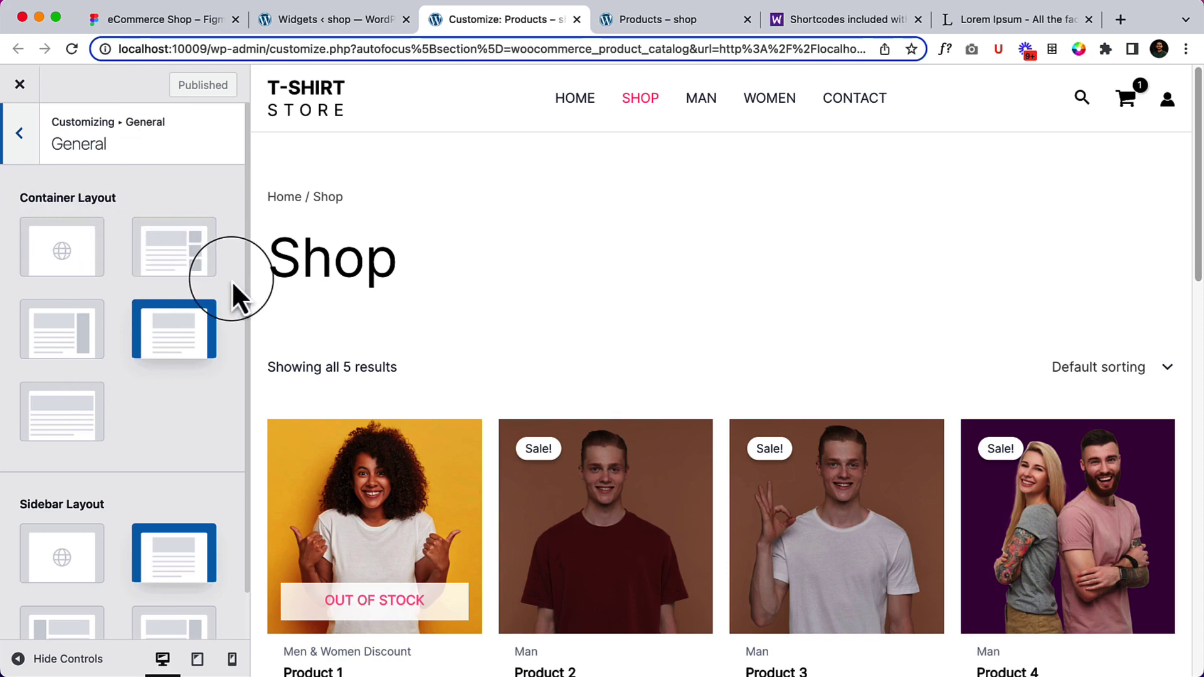
Step: Try the boxed container layout for WooCommerce and inspect the whole Shop page preview with the controls hidden
{"action": "left_click", "coordinate": [176, 270]}
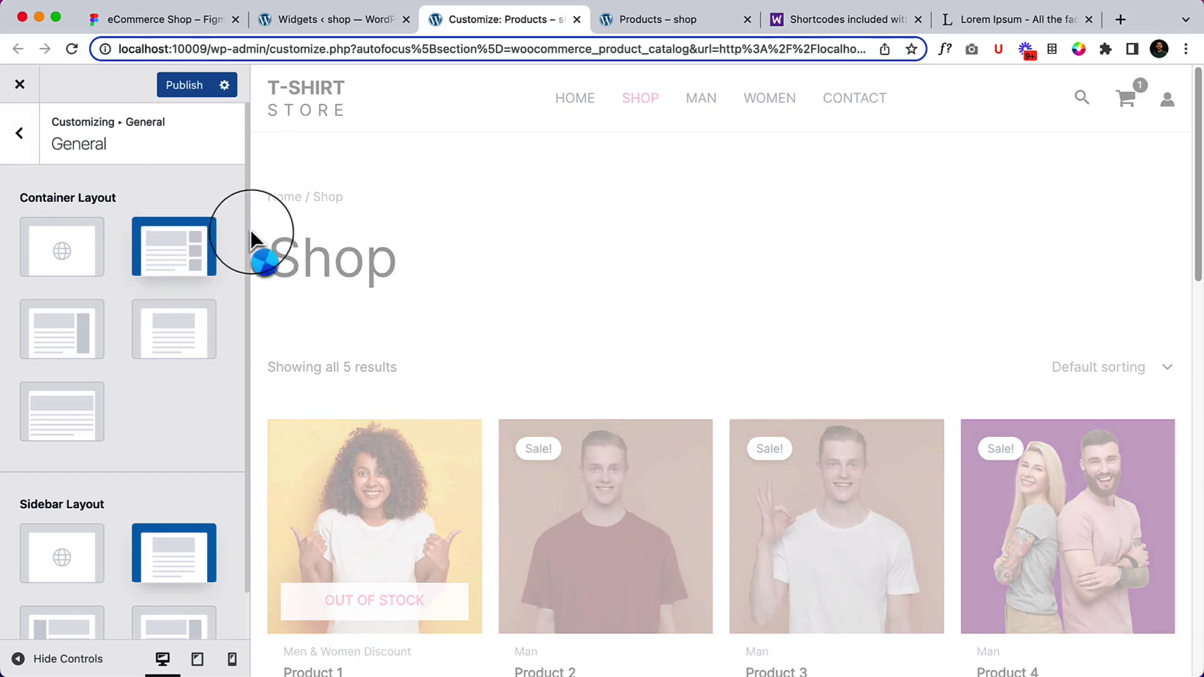
{"action": "left_click", "coordinate": [38, 658]}
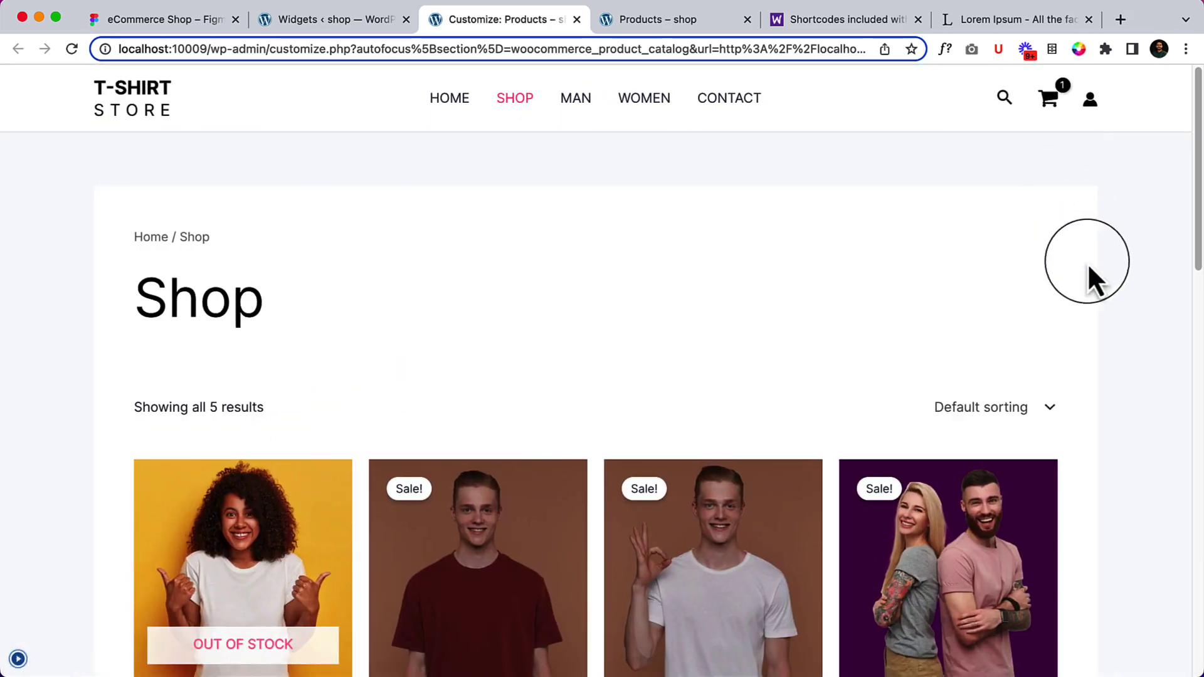
{"action": "scroll", "coordinate": [1056, 396], "scroll_direction": "down", "scroll_amount": 15}
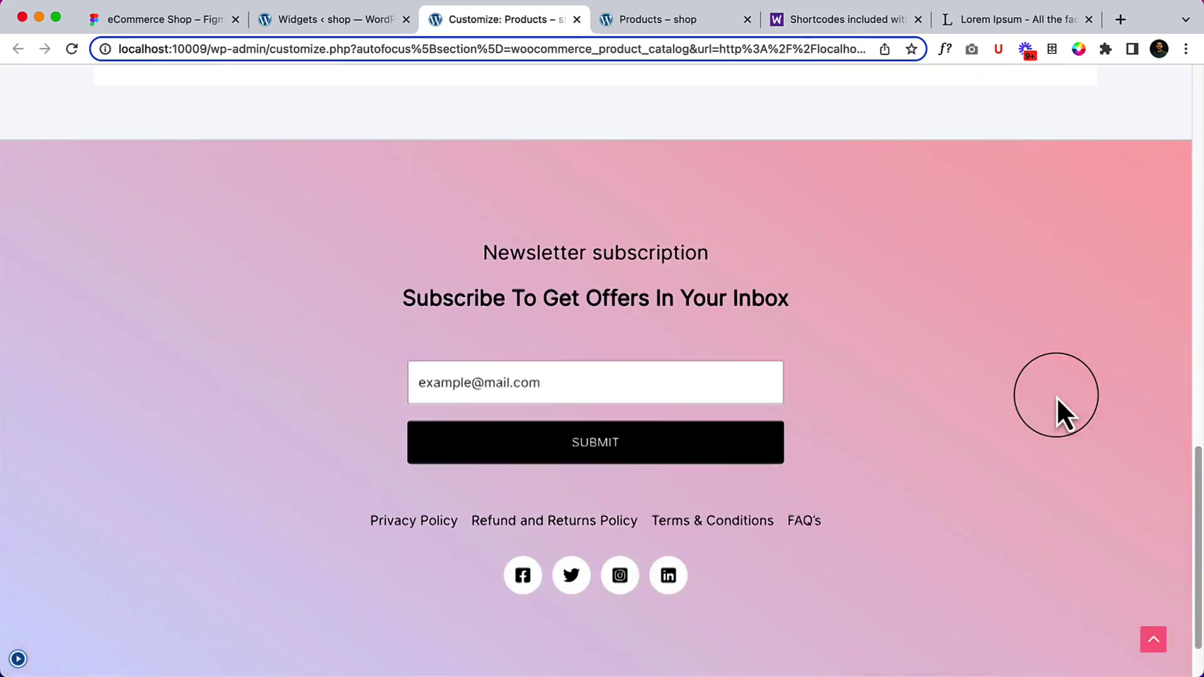
{"action": "scroll", "coordinate": [1056, 396], "scroll_direction": "up", "scroll_amount": 10}
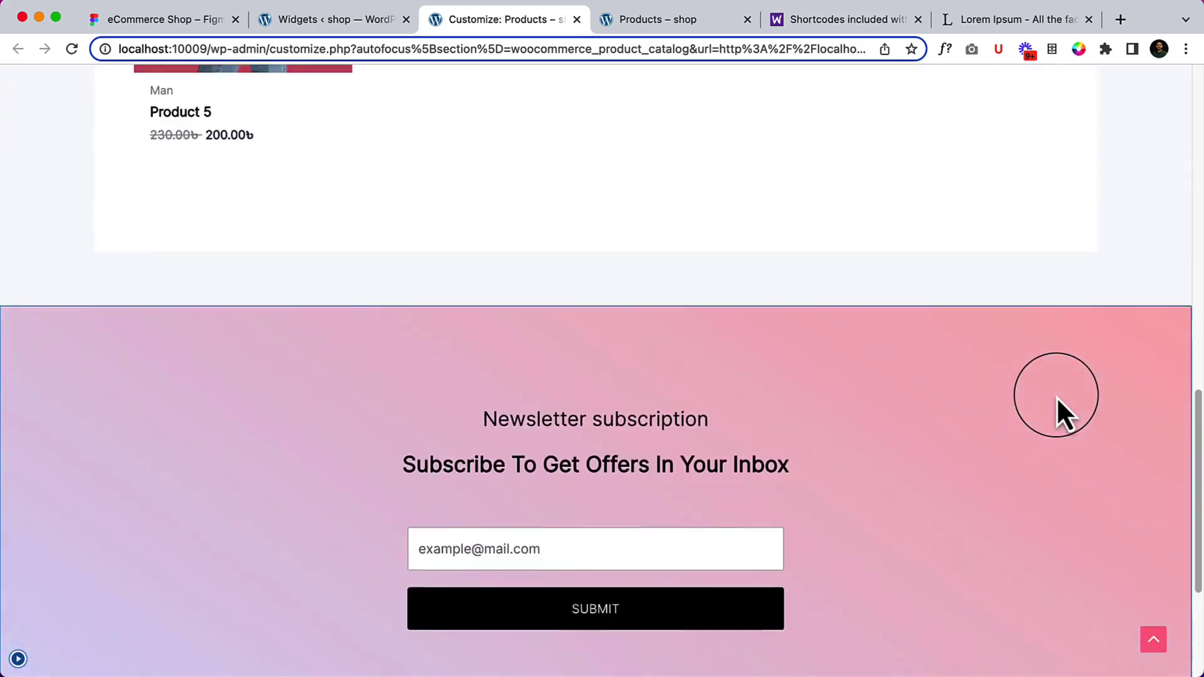
{"action": "scroll", "coordinate": [1056, 397], "scroll_direction": "up", "scroll_amount": 10}
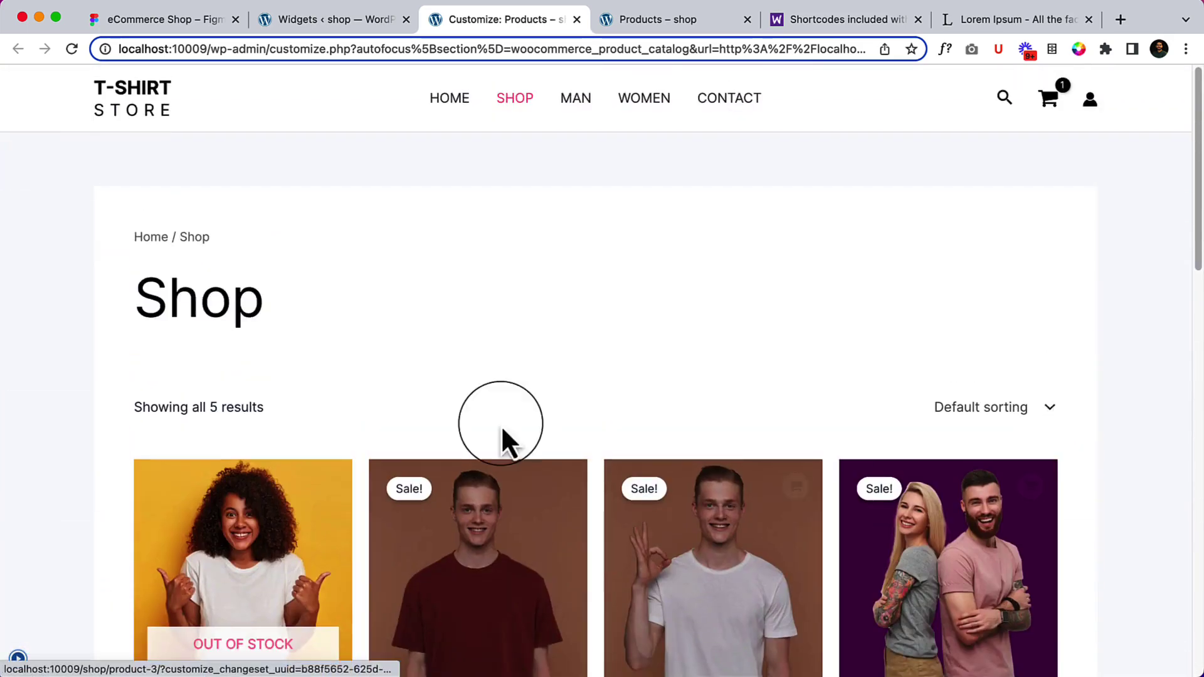
{"action": "left_click", "coordinate": [18, 655]}
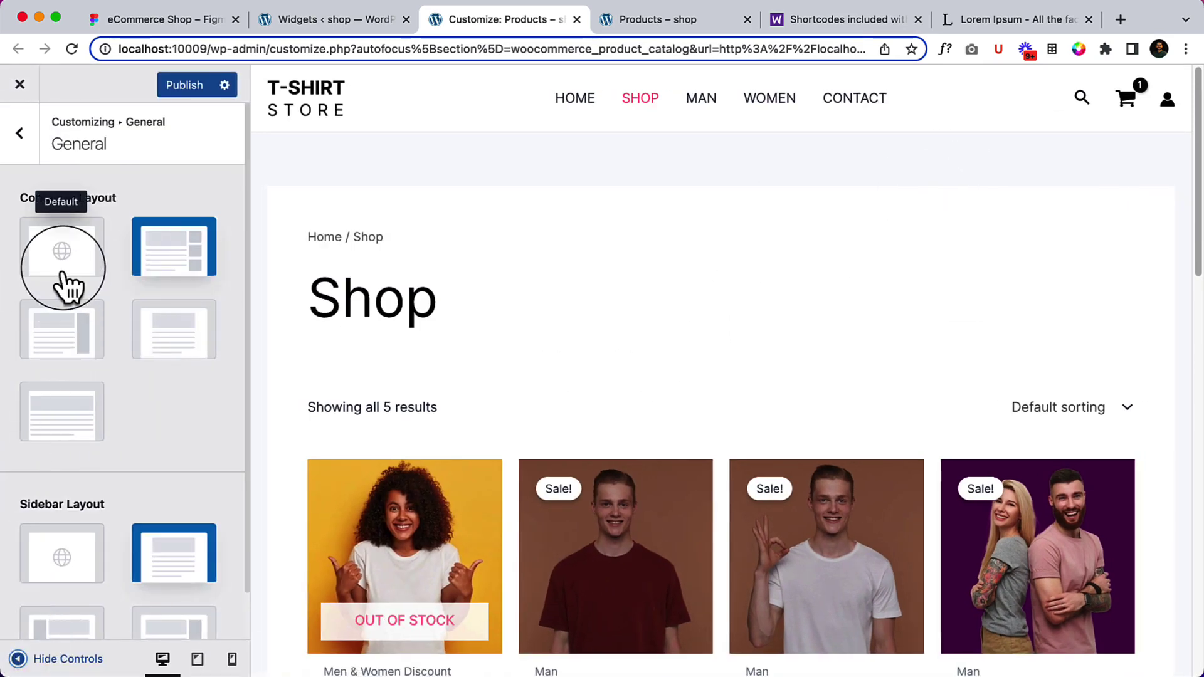
Step: Try the Default container layout and check the Shop page at full width
{"action": "left_click", "coordinate": [63, 276]}
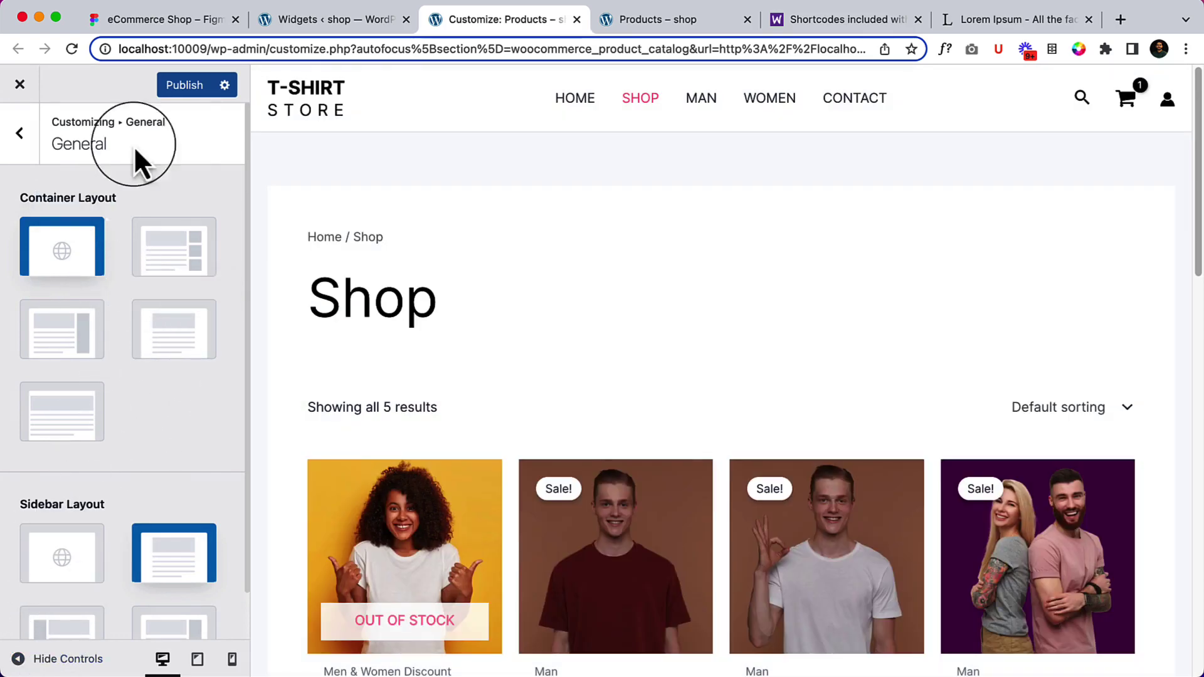
{"action": "left_click", "coordinate": [24, 660]}
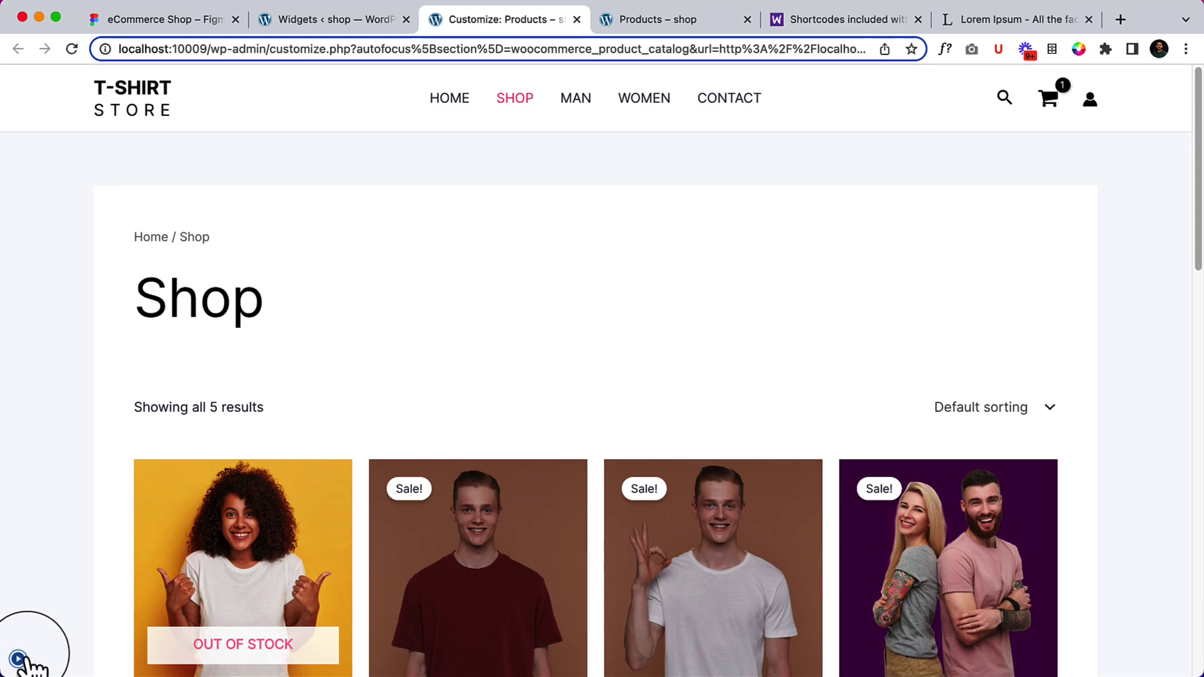
{"action": "left_click", "coordinate": [19, 660]}
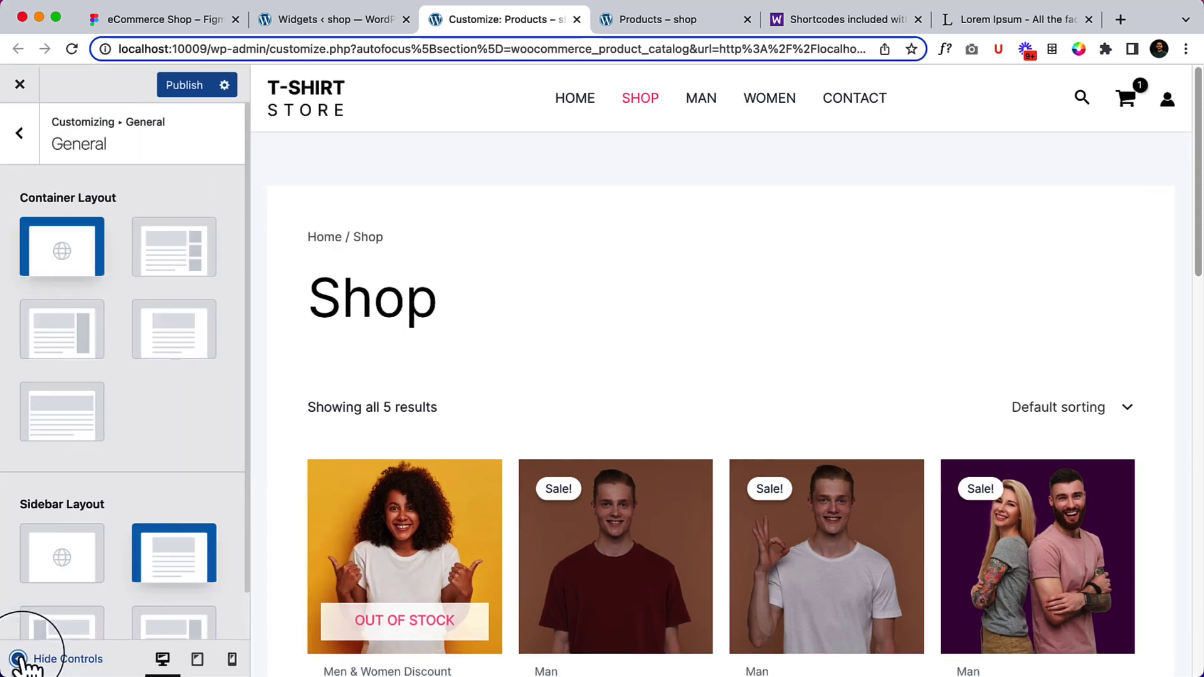
Step: Try the Content Boxed container layout and check the Shop page with the controls hidden
{"action": "left_click", "coordinate": [70, 331]}
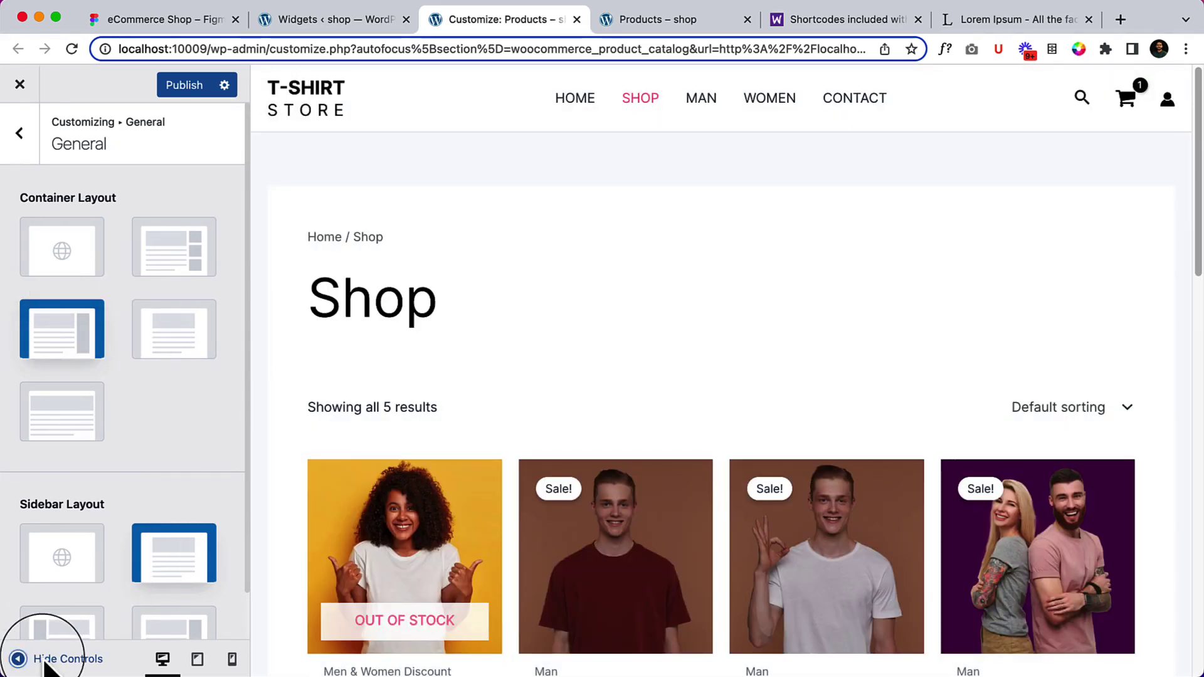
{"action": "left_click", "coordinate": [19, 658]}
{"action": "scroll", "coordinate": [645, 301], "scroll_direction": "down", "scroll_amount": 2}
{"action": "scroll", "coordinate": [645, 301], "scroll_direction": "up", "scroll_amount": 2}
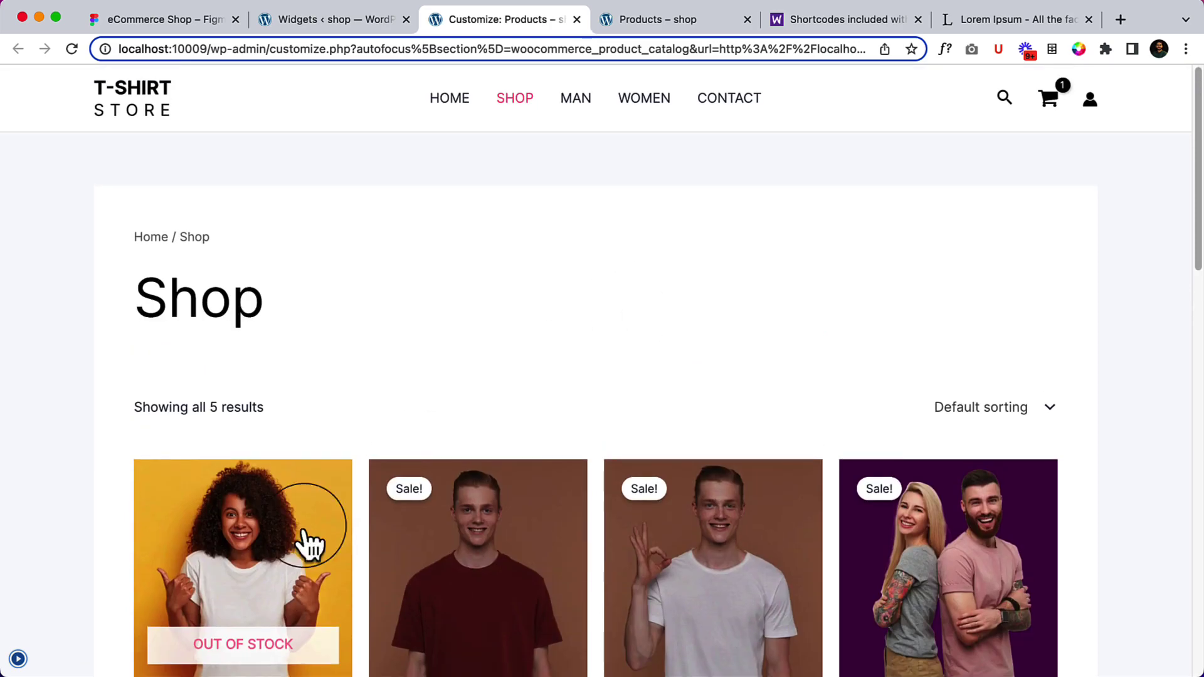
{"action": "left_click", "coordinate": [18, 658]}
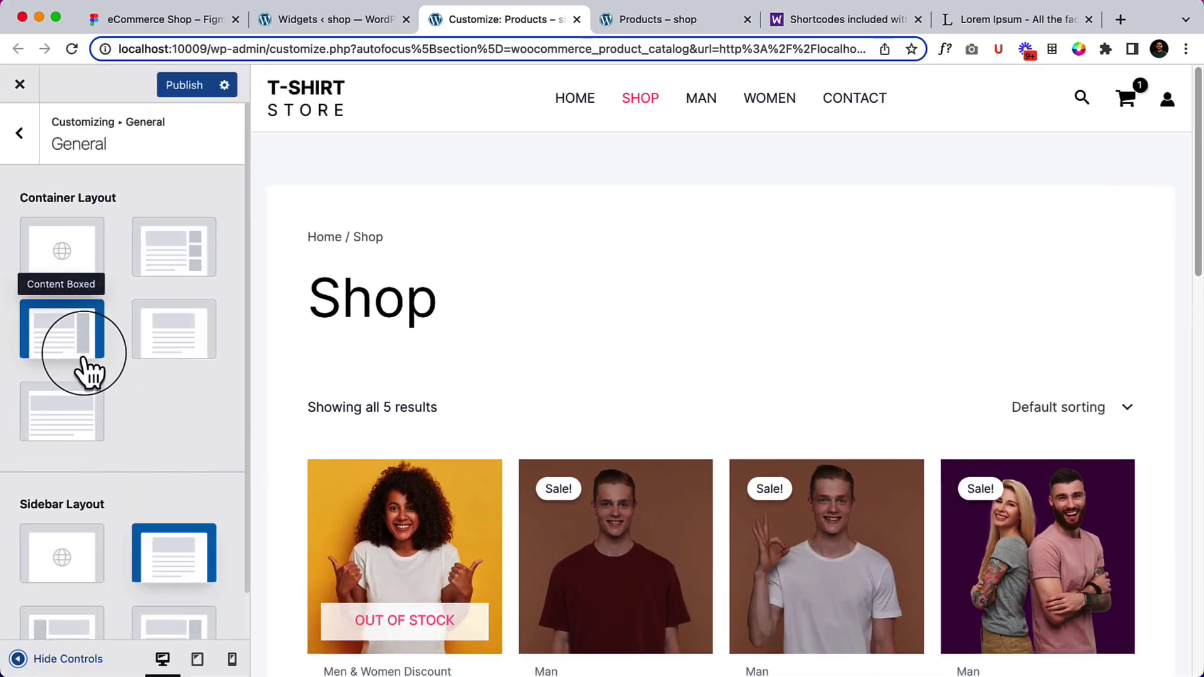
Step: Set the WooCommerce container layout to full-width stretched and inspect the Shop page preview with the controls hidden
{"action": "left_click", "coordinate": [74, 417]}
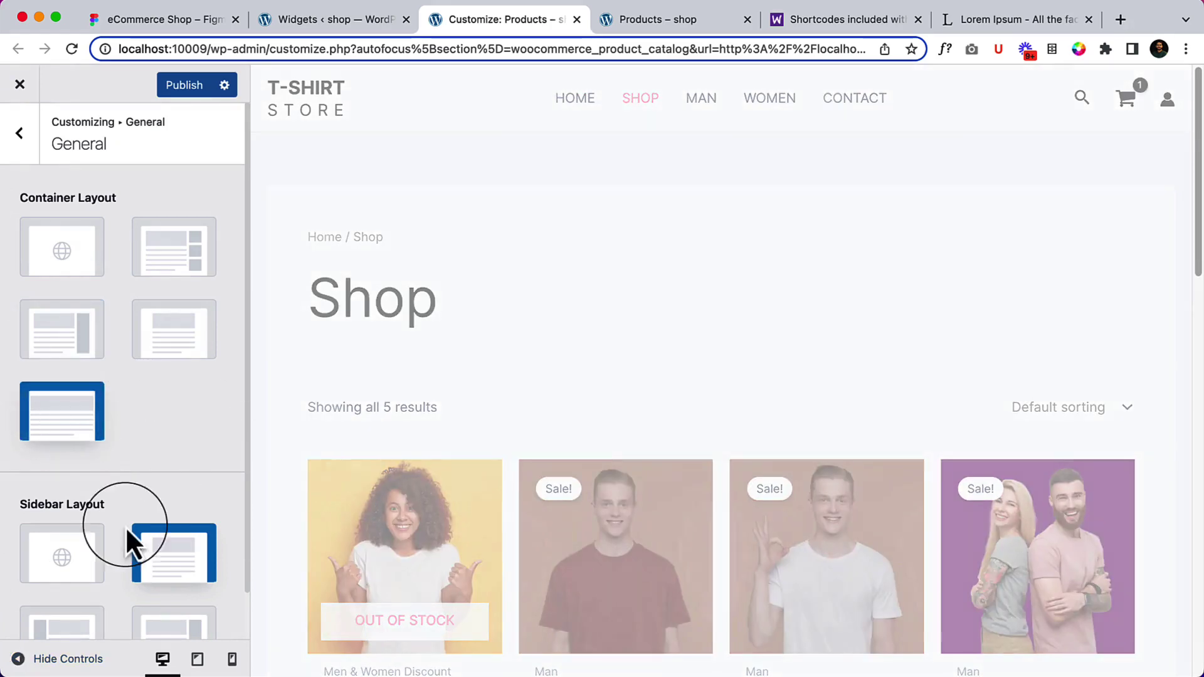
{"action": "left_click", "coordinate": [18, 660]}
{"action": "scroll", "coordinate": [422, 304], "scroll_direction": "down", "scroll_amount": 15}
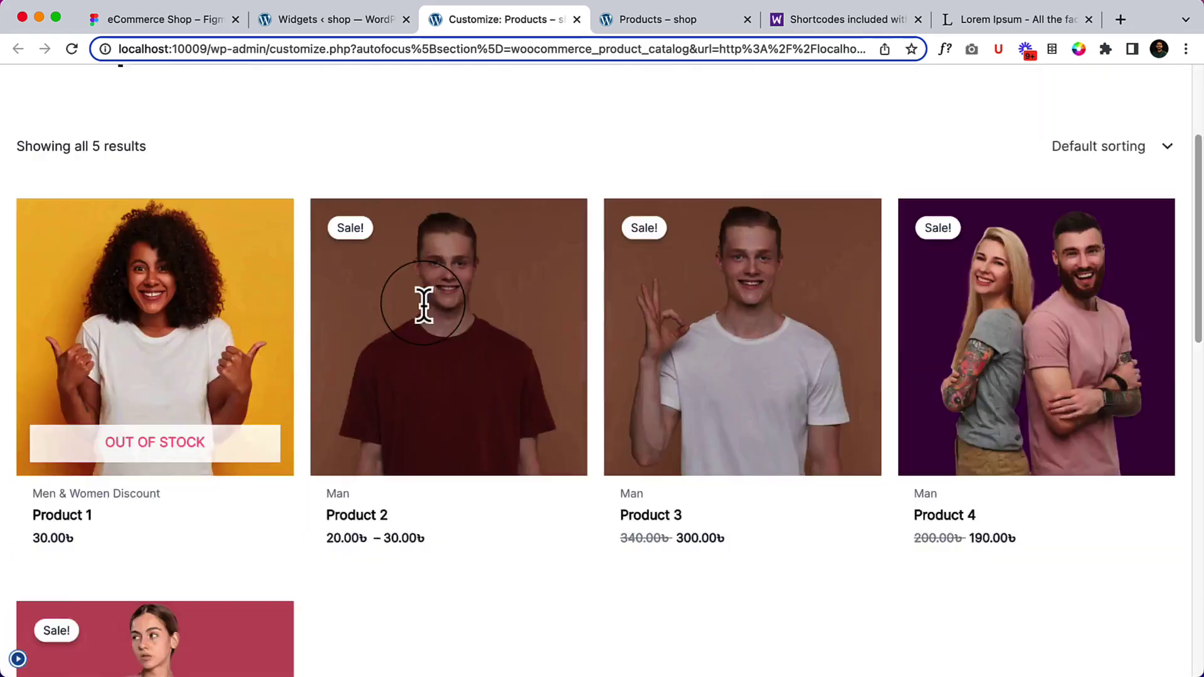
{"action": "scroll", "coordinate": [422, 304], "scroll_direction": "up", "scroll_amount": 10}
{"action": "scroll", "coordinate": [423, 300], "scroll_direction": "up", "scroll_amount": 5}
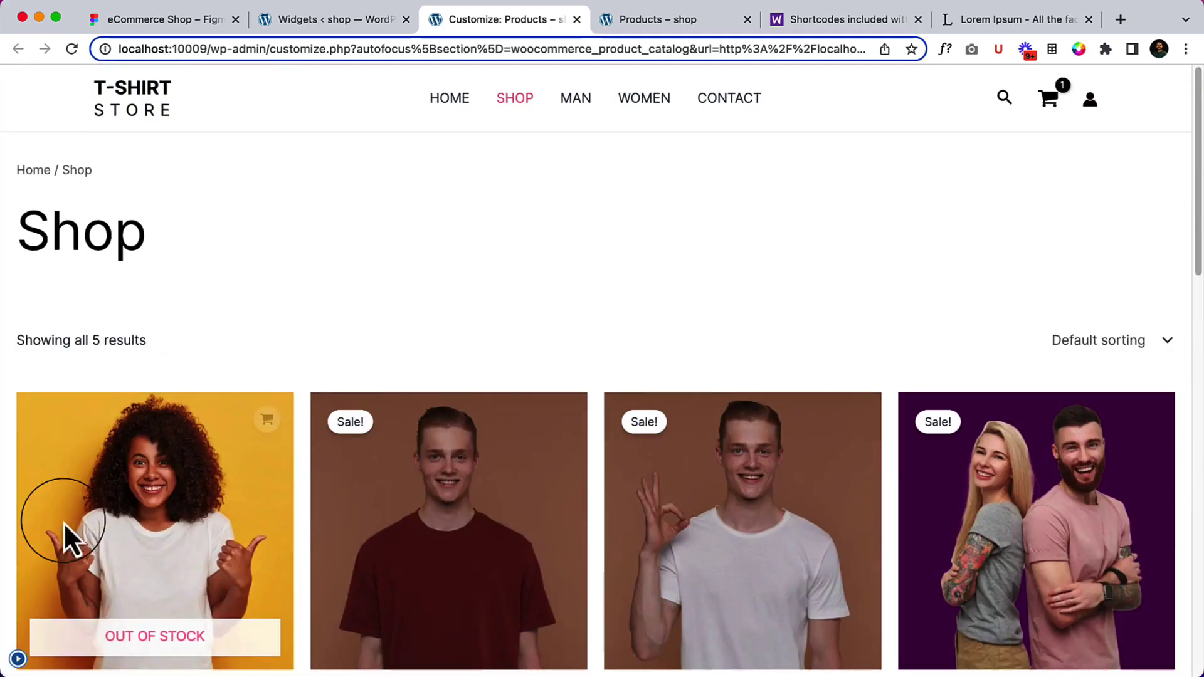
Step: Show the customizer controls again and set the WooCommerce container layout to Full Width / Contained
{"action": "left_click", "coordinate": [17, 658]}
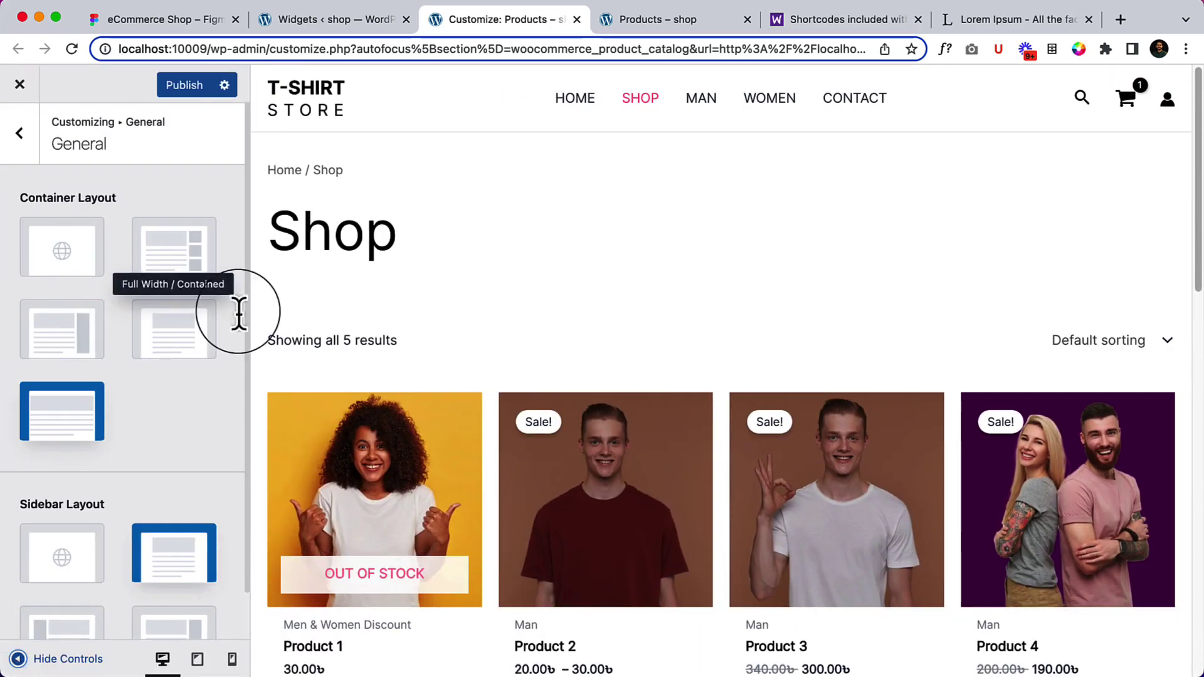
{"action": "left_click", "coordinate": [198, 358]}
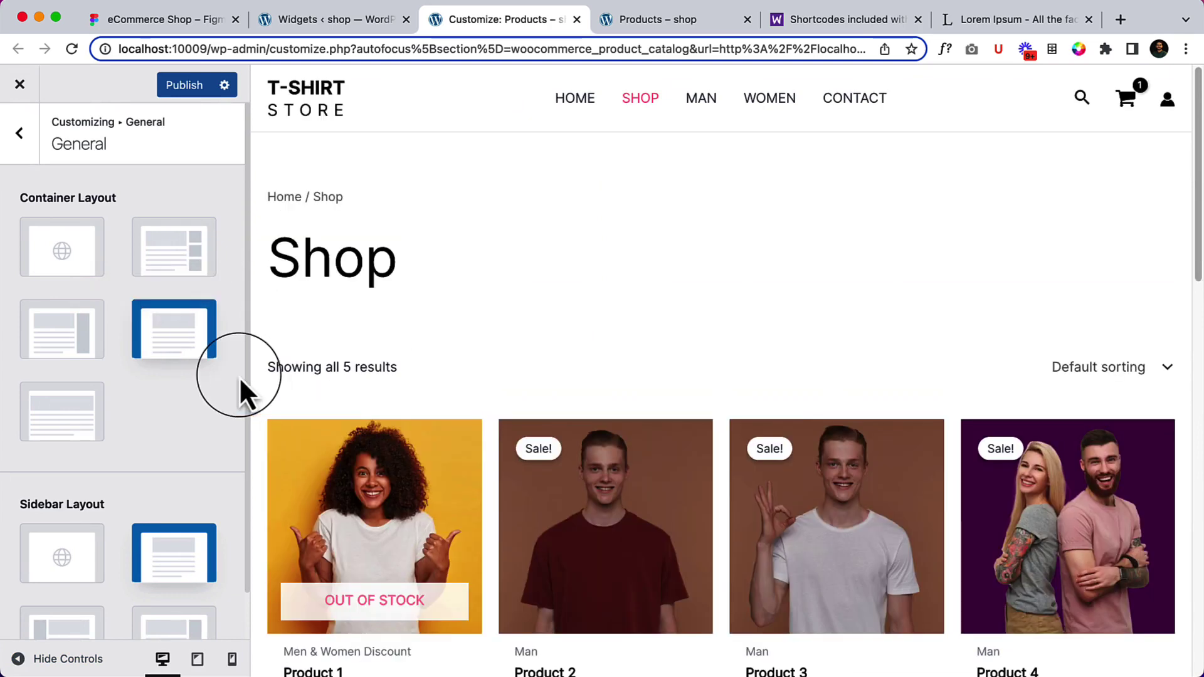
Step: Try the Left Sidebar layout for WooCommerce and inspect the Shop page preview with the controls hidden
{"action": "scroll", "coordinate": [193, 510], "scroll_direction": "down", "scroll_amount": 2}
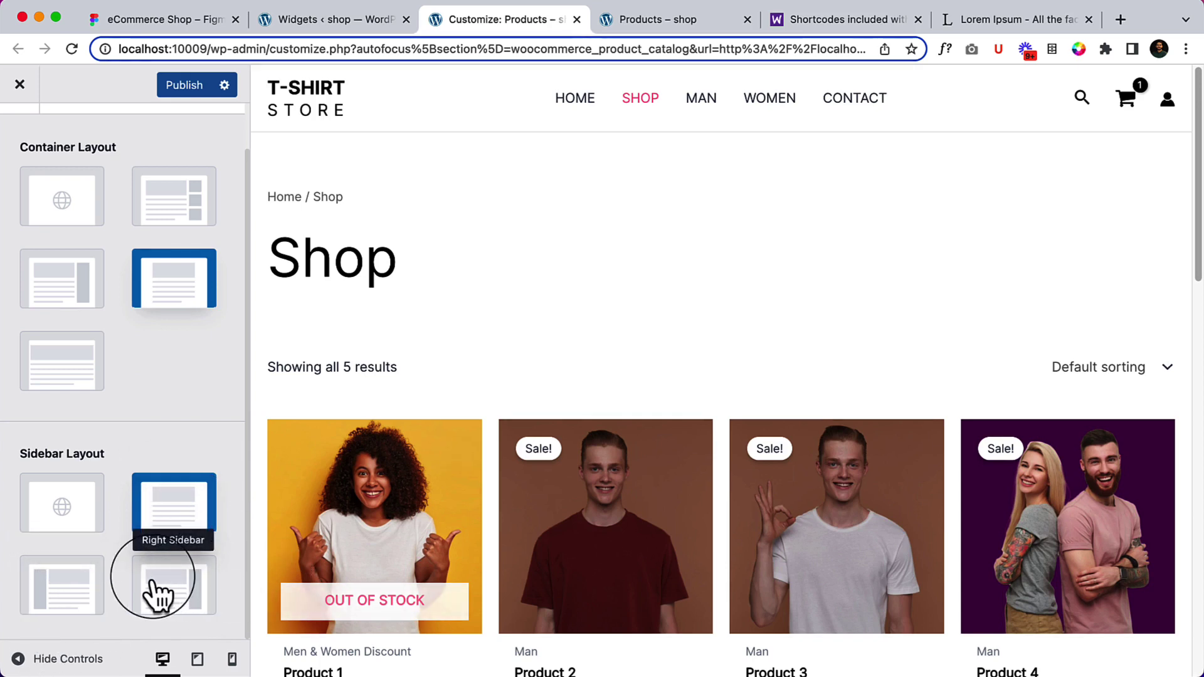
{"action": "left_click", "coordinate": [82, 600]}
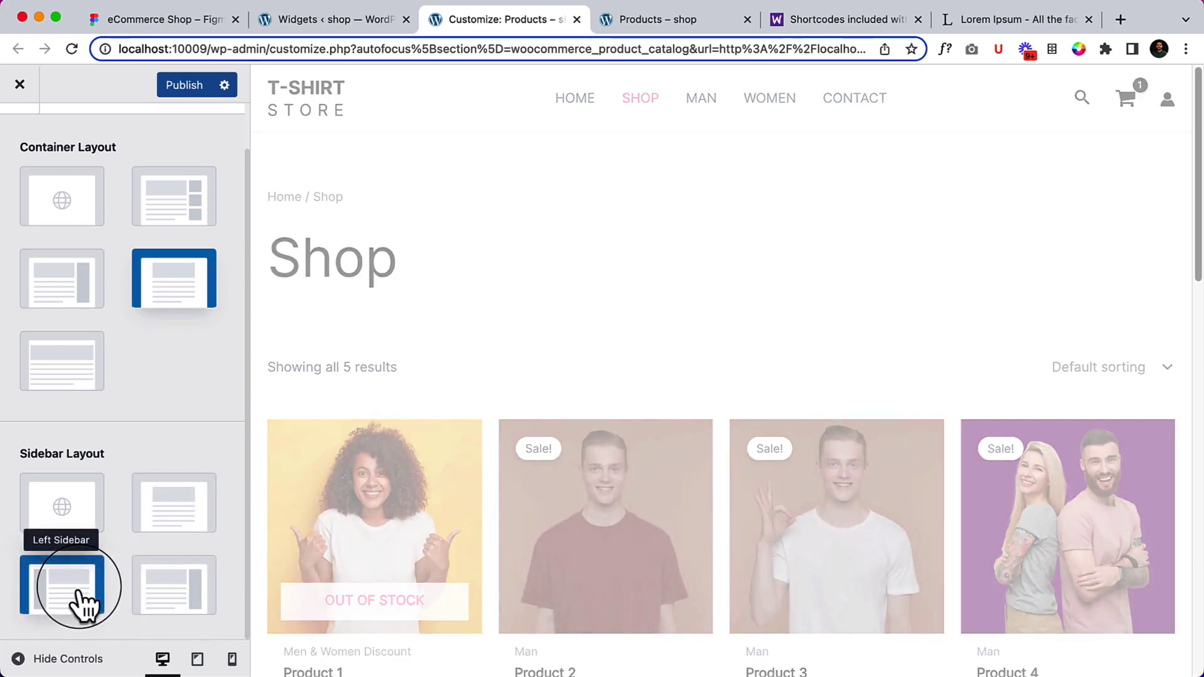
{"action": "left_click", "coordinate": [19, 658]}
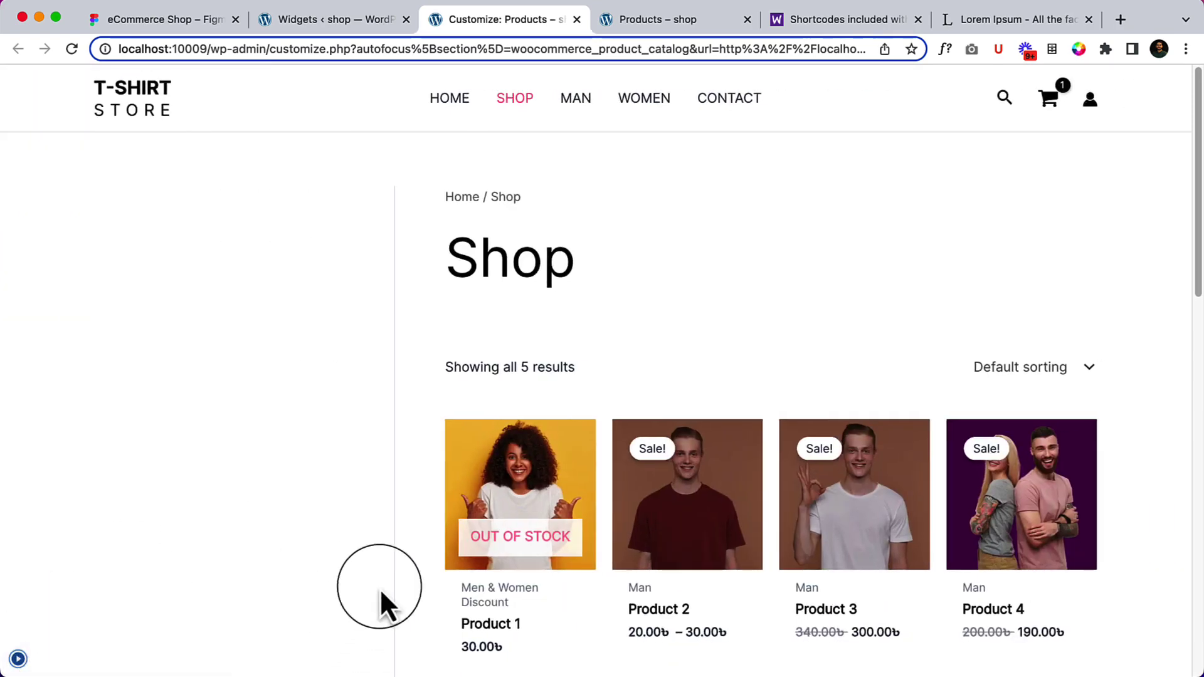
{"action": "scroll", "coordinate": [403, 572], "scroll_direction": "down", "scroll_amount": 15}
{"action": "scroll", "coordinate": [376, 502], "scroll_direction": "up", "scroll_amount": 15}
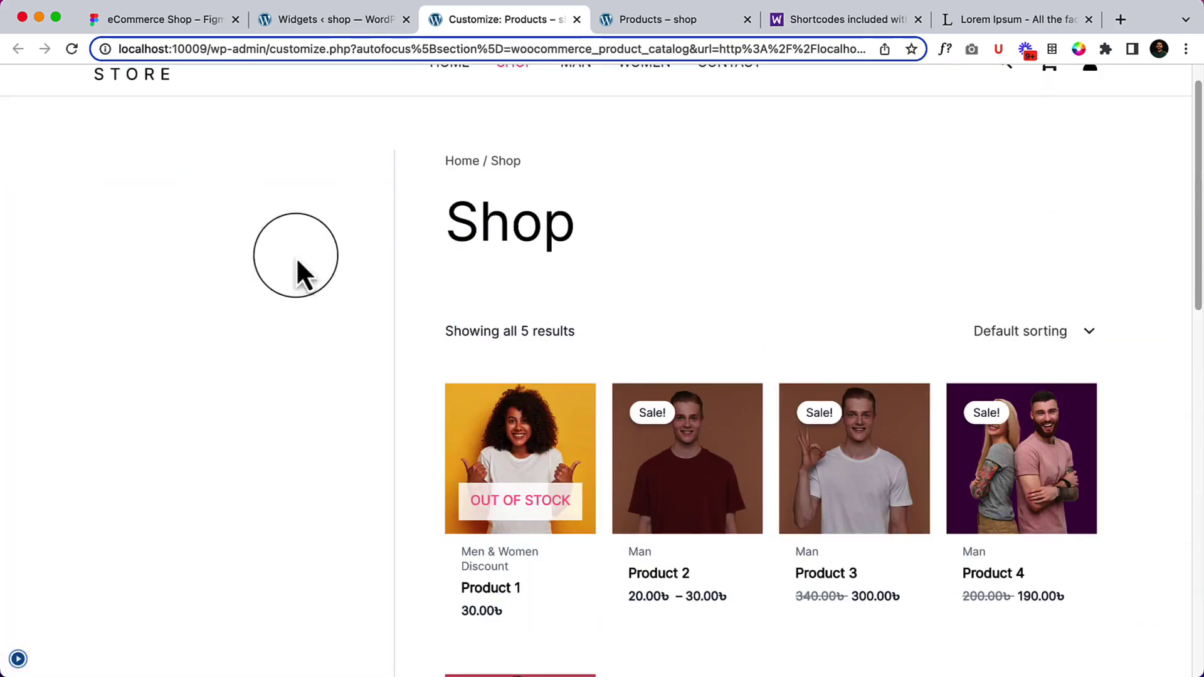
{"action": "scroll", "coordinate": [259, 285], "scroll_direction": "up", "scroll_amount": 1}
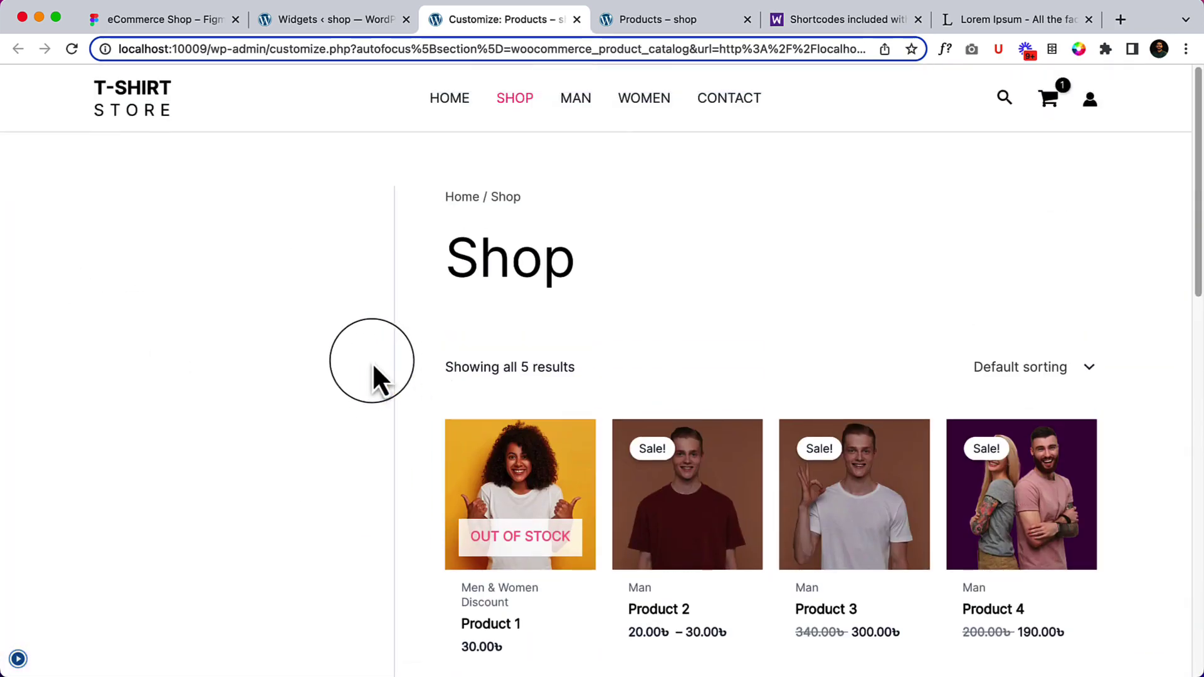
{"action": "scroll", "coordinate": [363, 277], "scroll_direction": "down", "scroll_amount": 1}
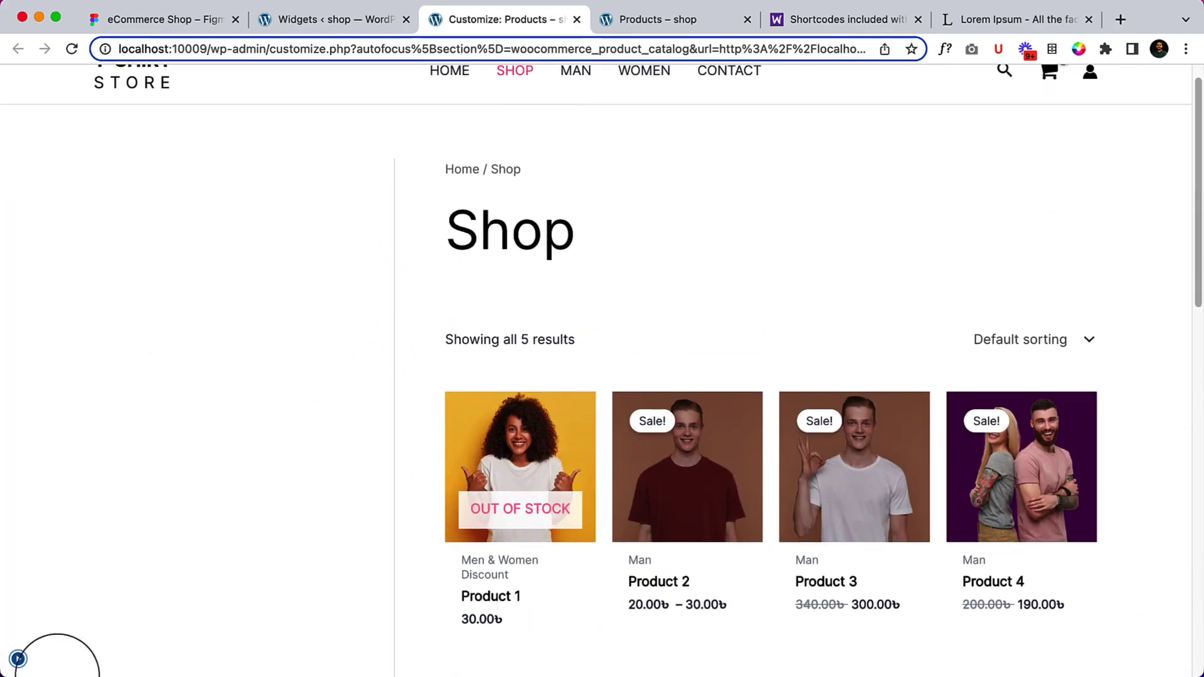
{"action": "left_click", "coordinate": [18, 658]}
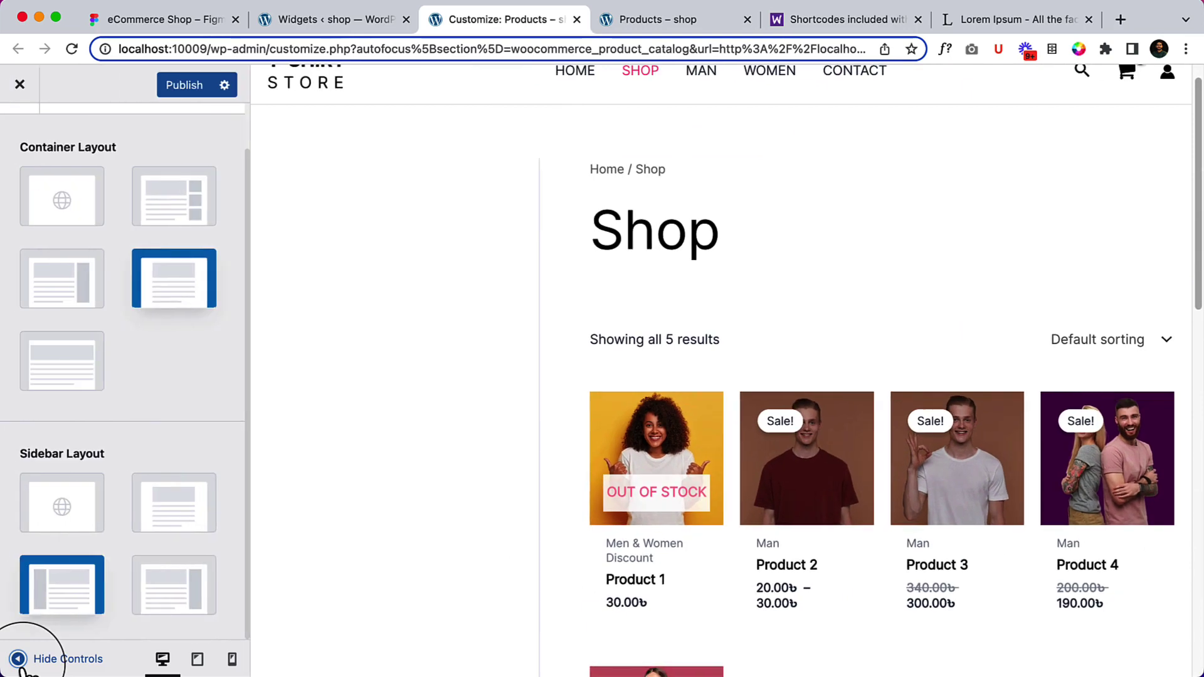
Step: Check the default sidebar layout, and set the WooCommerce sidebar layout back to No Sidebar
{"action": "left_click", "coordinate": [73, 495]}
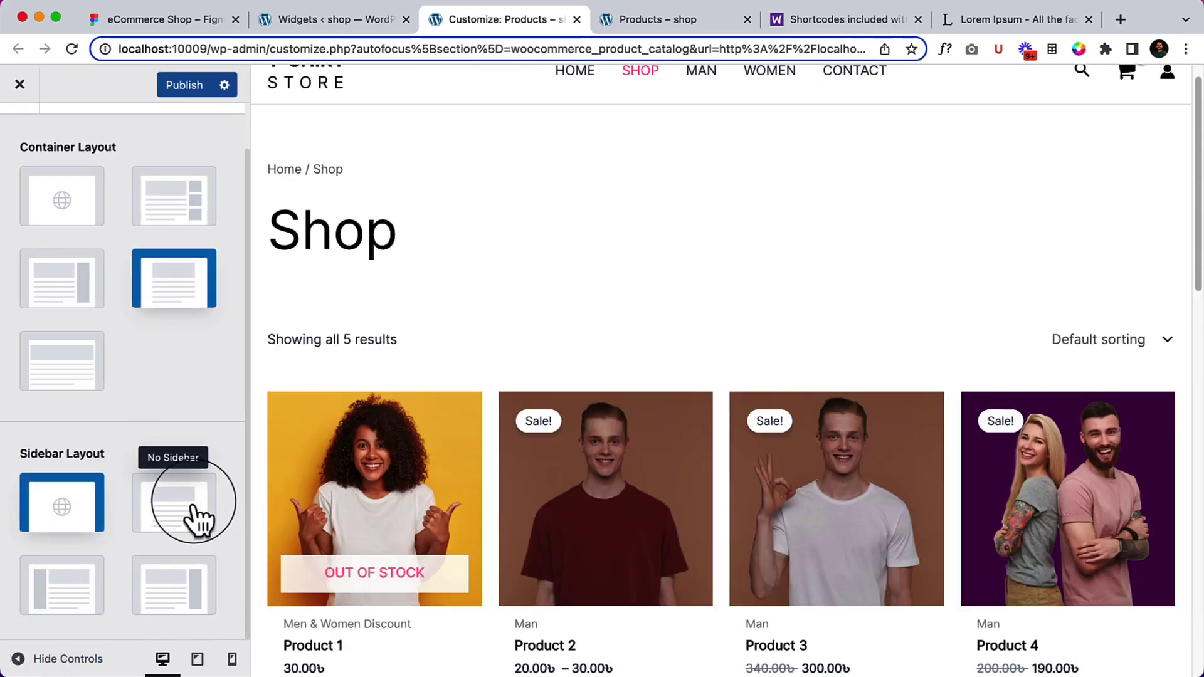
{"action": "left_click", "coordinate": [193, 509]}
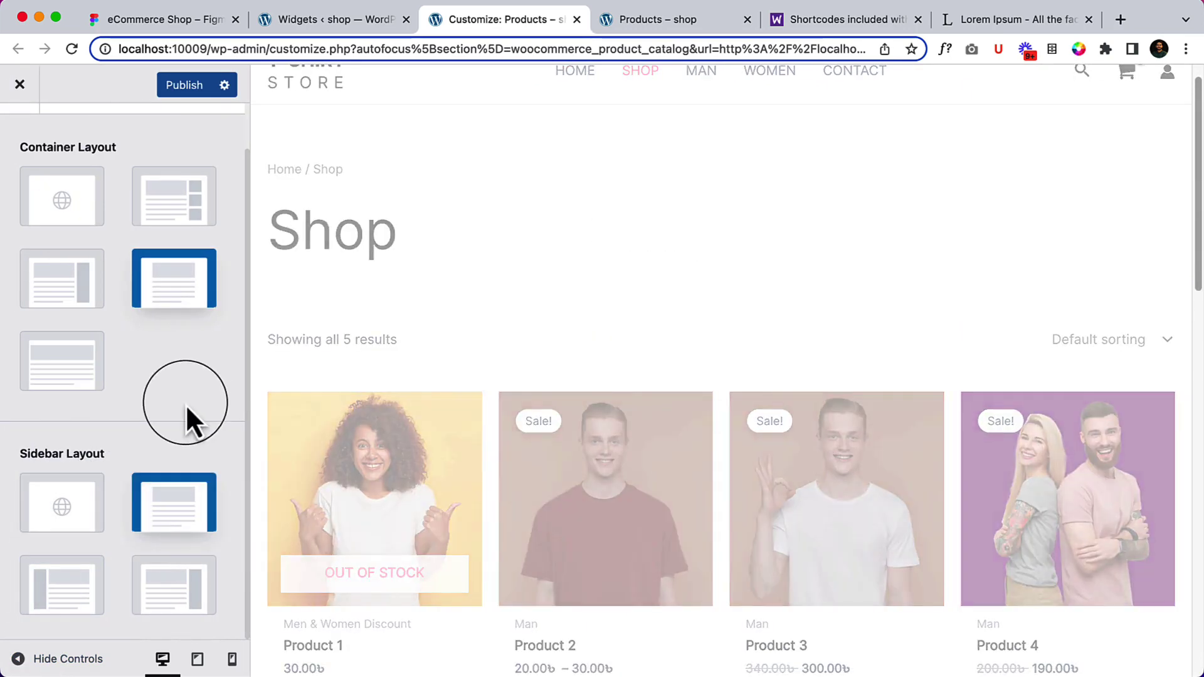
Step: Go to the WooCommerce Product Catalog settings and examine the general options for container, sidebar, shop card design, columns and card structure
{"action": "scroll", "coordinate": [186, 404], "scroll_direction": "up", "scroll_amount": 3}
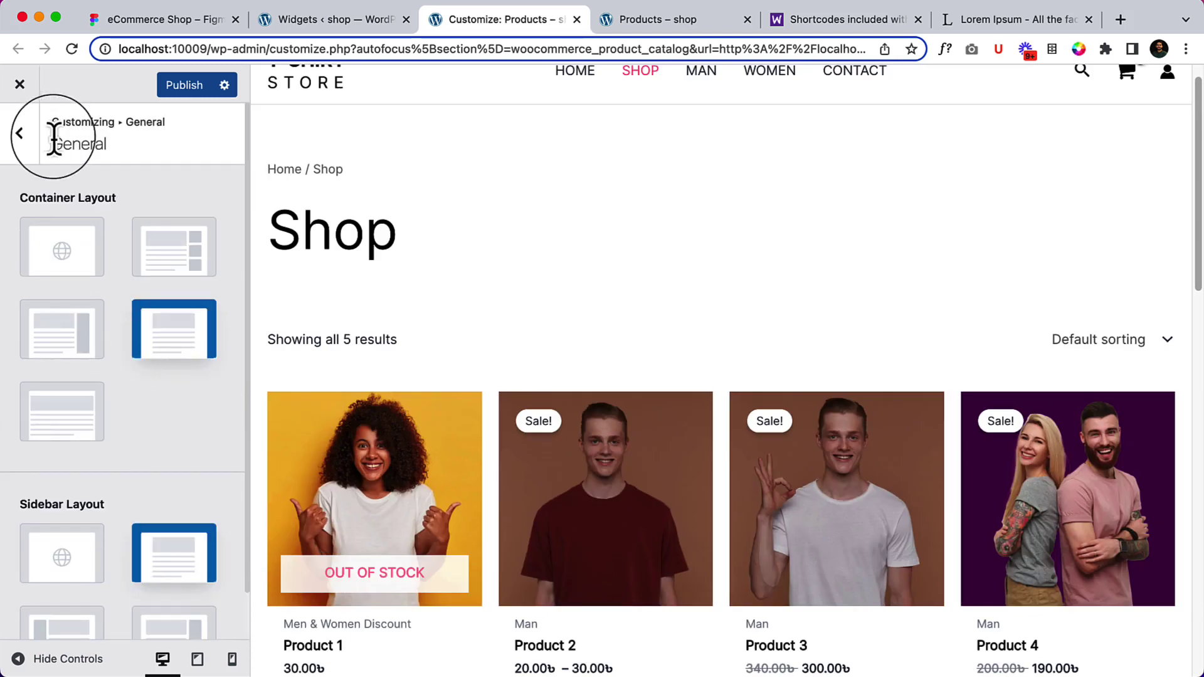
{"action": "left_click", "coordinate": [22, 140]}
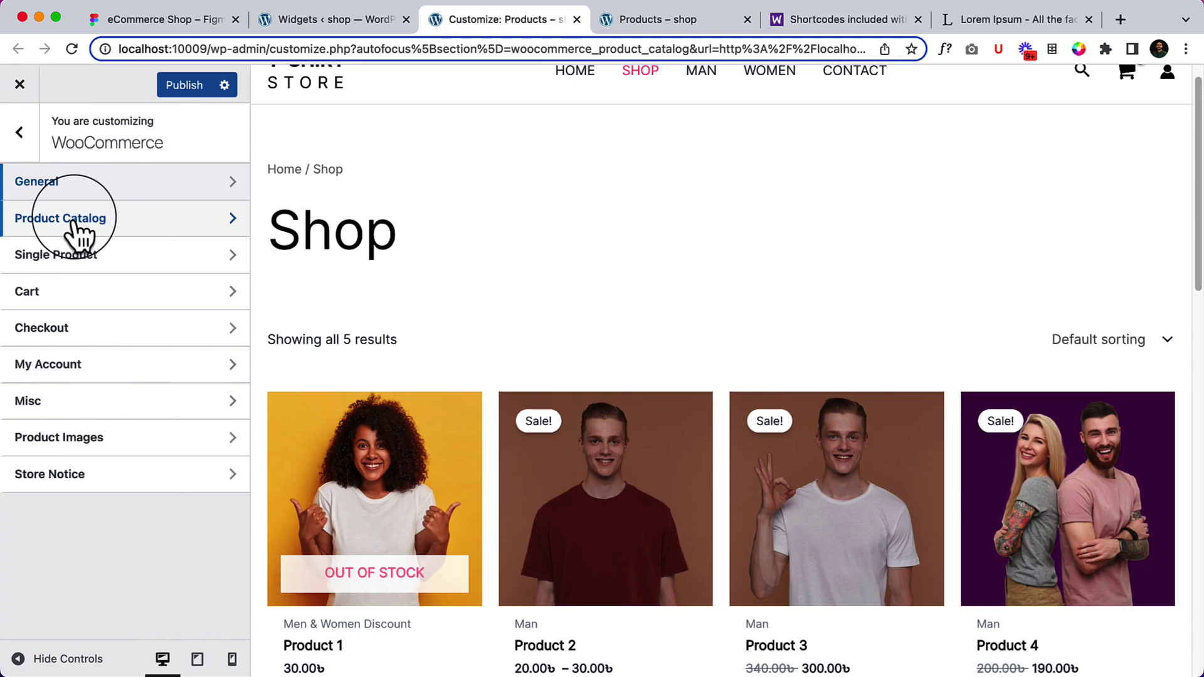
{"action": "left_click", "coordinate": [75, 223]}
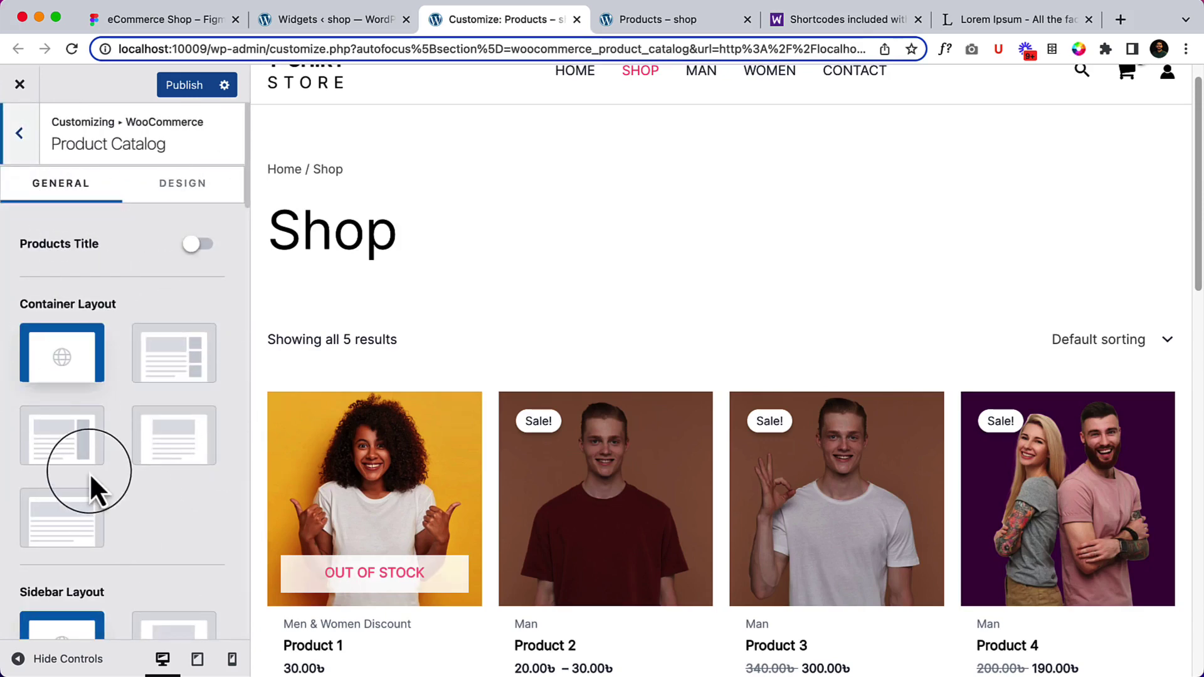
{"action": "scroll", "coordinate": [89, 472], "scroll_direction": "down", "scroll_amount": 10}
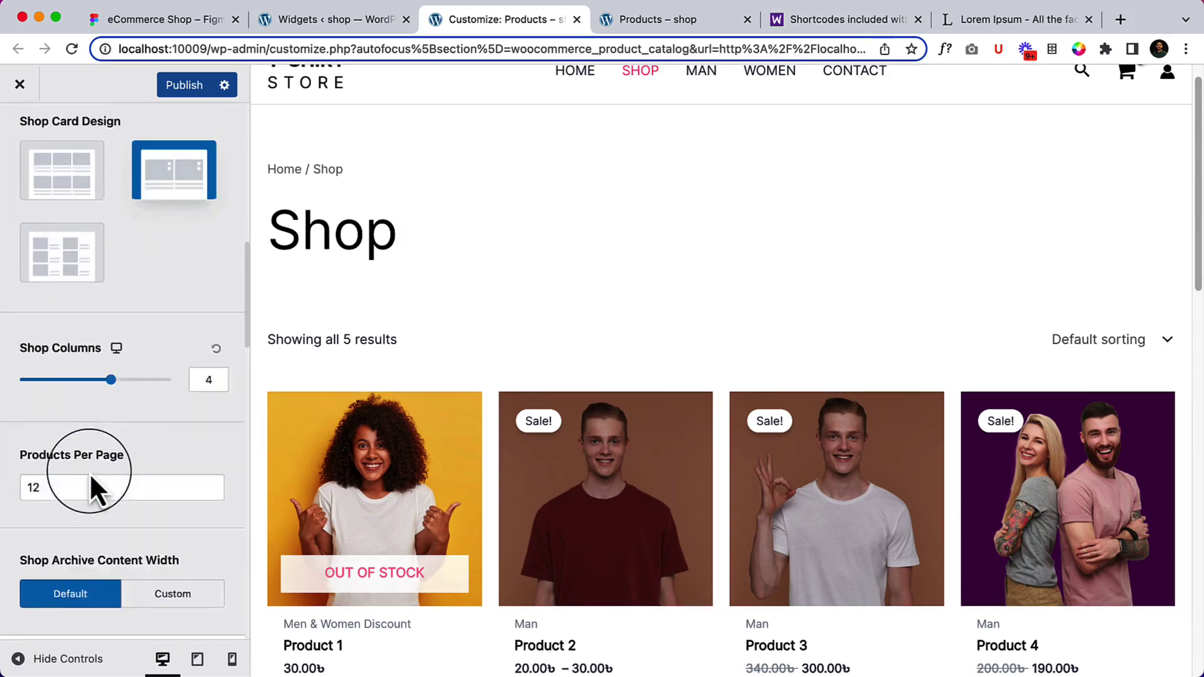
{"action": "scroll", "coordinate": [89, 472], "scroll_direction": "down", "scroll_amount": 5}
{"action": "scroll", "coordinate": [90, 472], "scroll_direction": "up", "scroll_amount": 15}
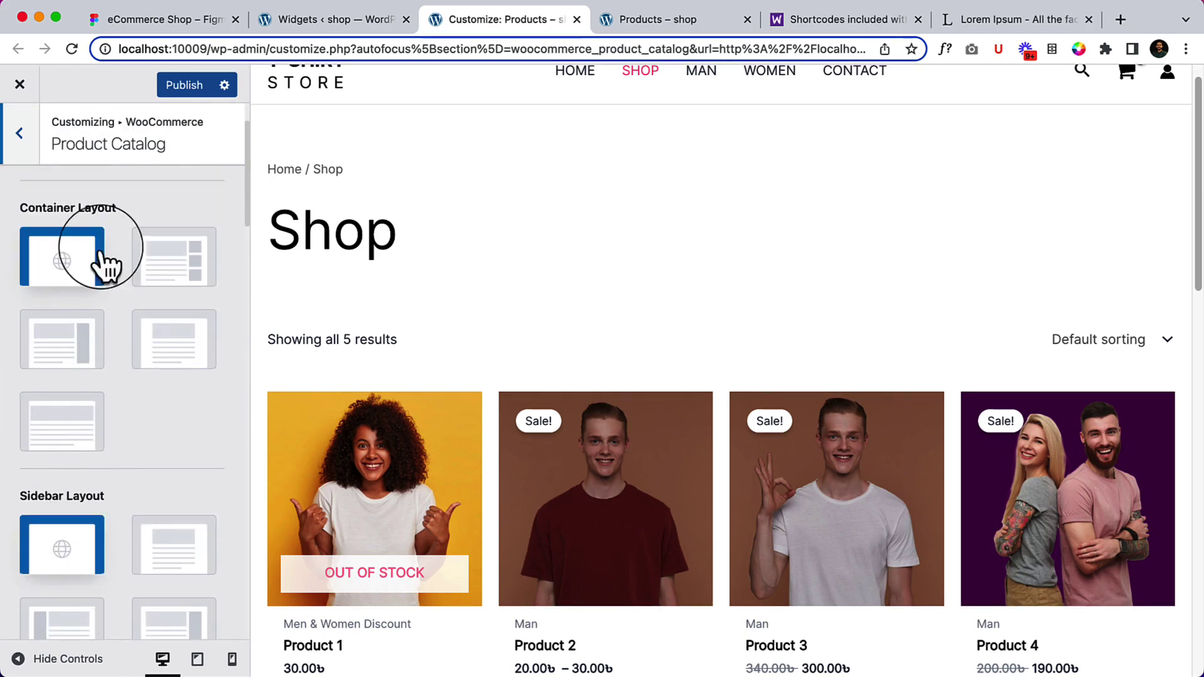
{"action": "scroll", "coordinate": [126, 359], "scroll_direction": "up", "scroll_amount": 3}
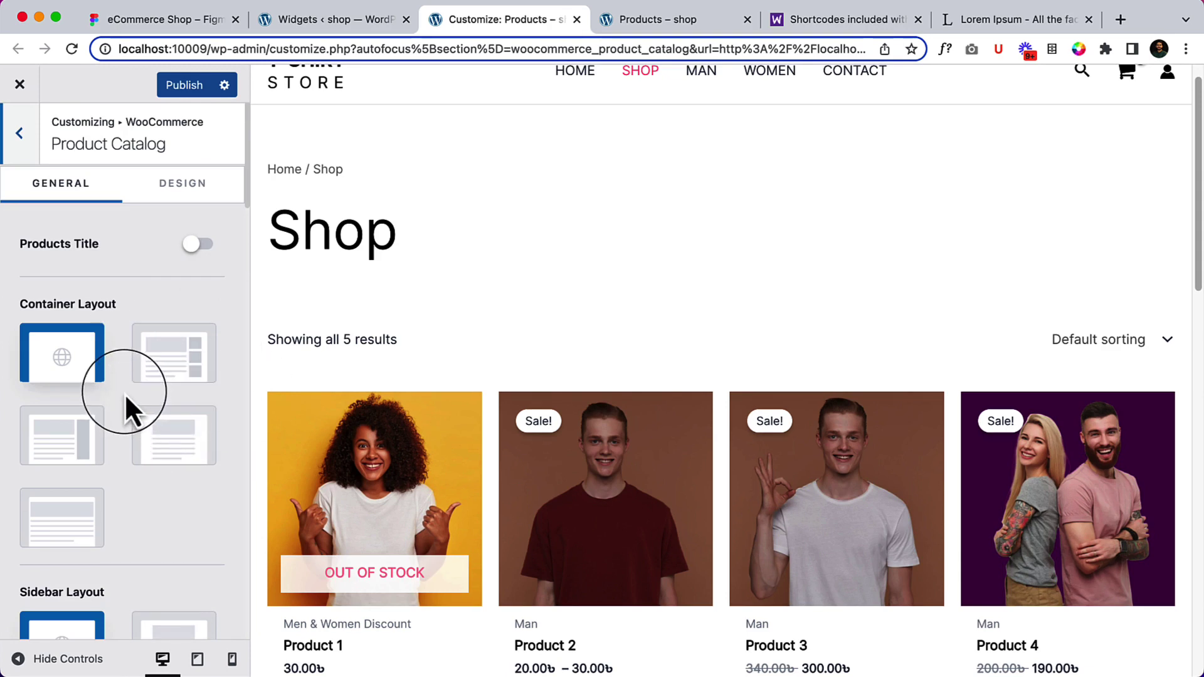
{"action": "scroll", "coordinate": [124, 393], "scroll_direction": "down", "scroll_amount": 3}
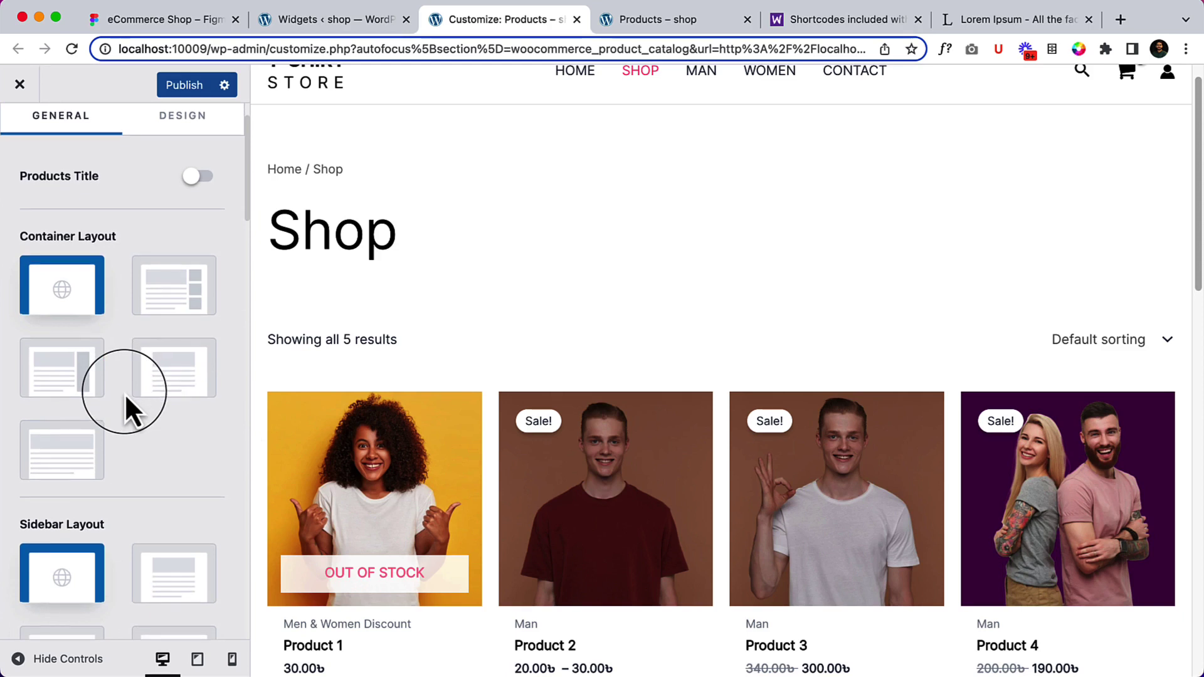
{"action": "scroll", "coordinate": [124, 393], "scroll_direction": "up", "scroll_amount": 1}
{"action": "scroll", "coordinate": [125, 393], "scroll_direction": "down", "scroll_amount": 2}
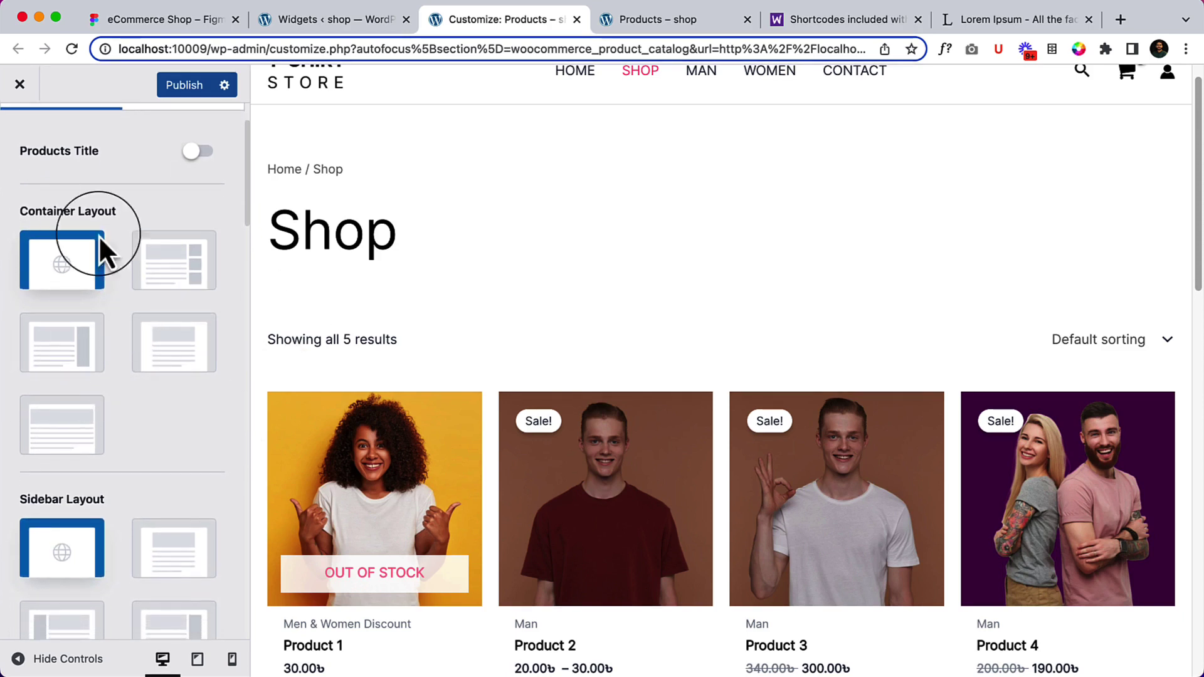
{"action": "scroll", "coordinate": [120, 364], "scroll_direction": "down", "scroll_amount": 10}
{"action": "scroll", "coordinate": [92, 423], "scroll_direction": "down", "scroll_amount": 4}
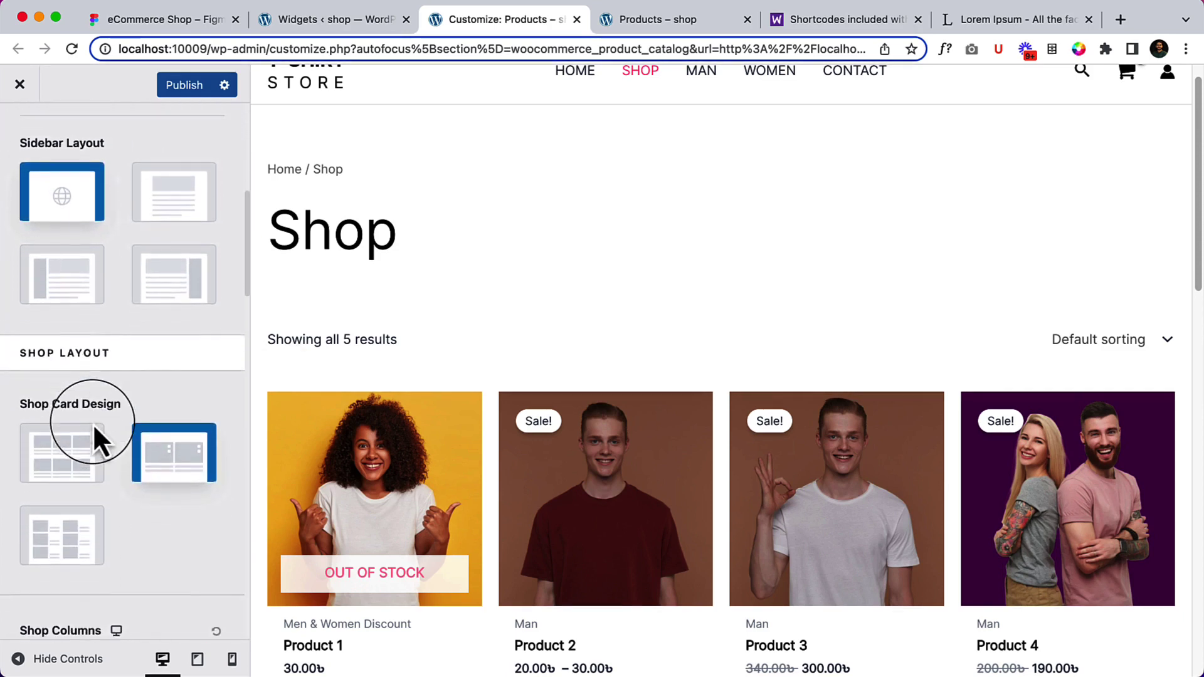
{"action": "scroll", "coordinate": [110, 363], "scroll_direction": "down", "scroll_amount": 4}
{"action": "scroll", "coordinate": [110, 362], "scroll_direction": "down", "scroll_amount": 1}
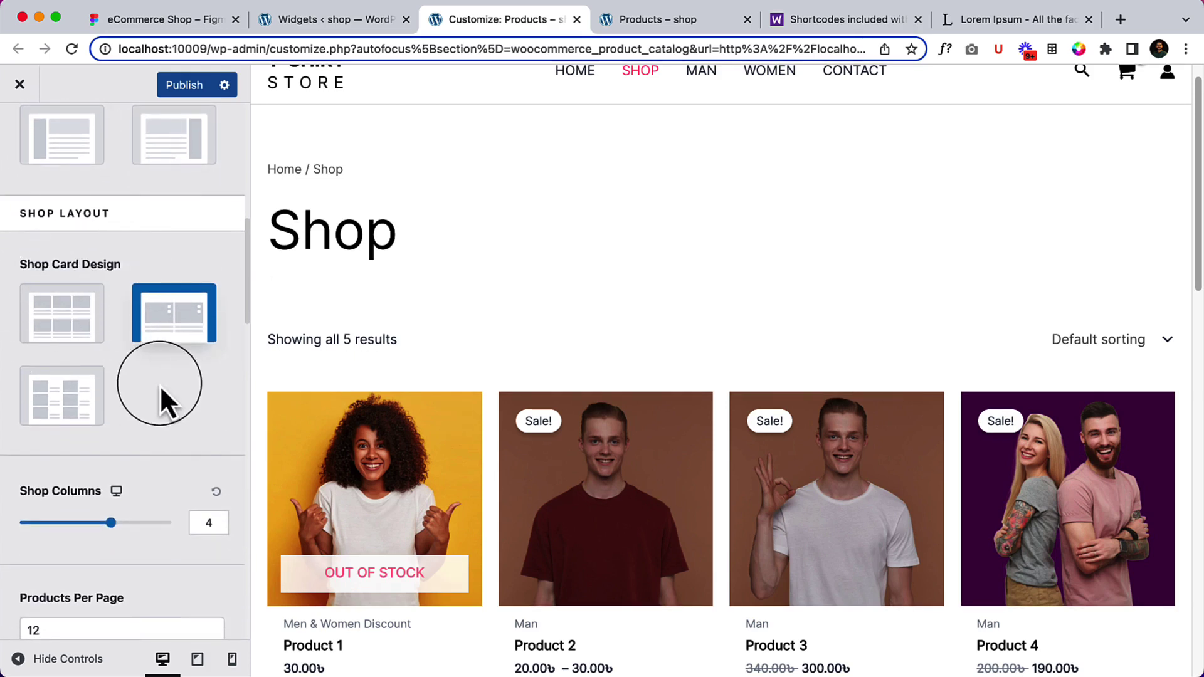
{"action": "scroll", "coordinate": [159, 385], "scroll_direction": "down", "scroll_amount": 20}
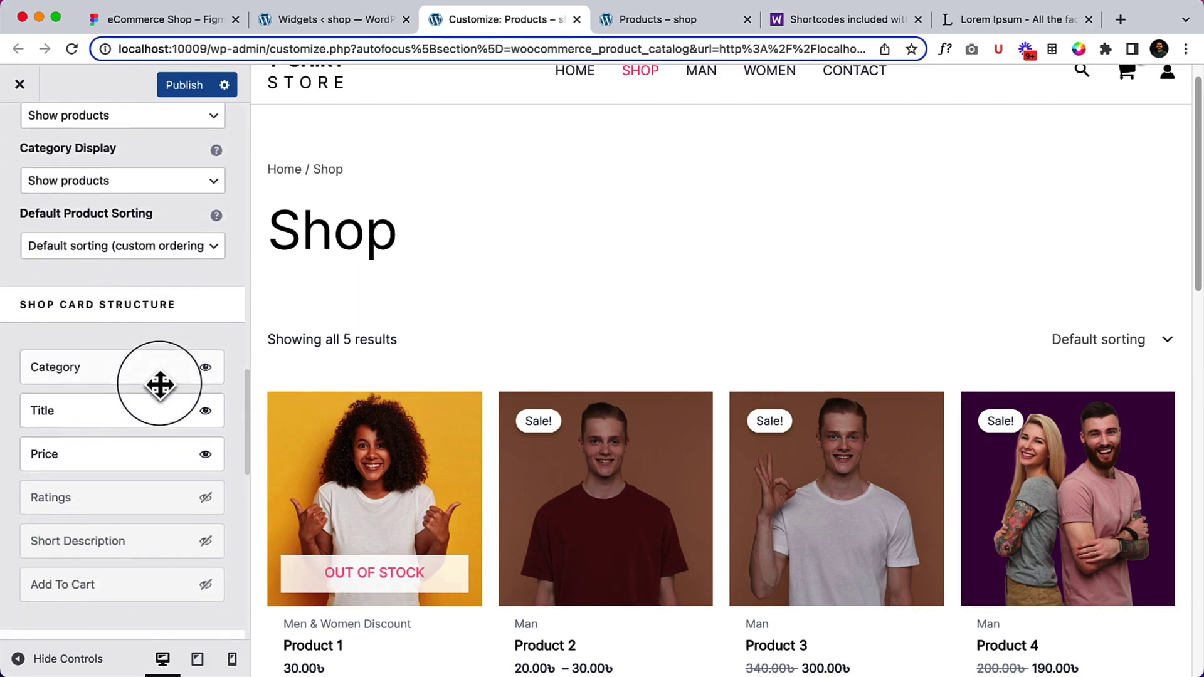
{"action": "scroll", "coordinate": [159, 385], "scroll_direction": "down", "scroll_amount": 10}
{"action": "scroll", "coordinate": [167, 398], "scroll_direction": "up", "scroll_amount": 20}
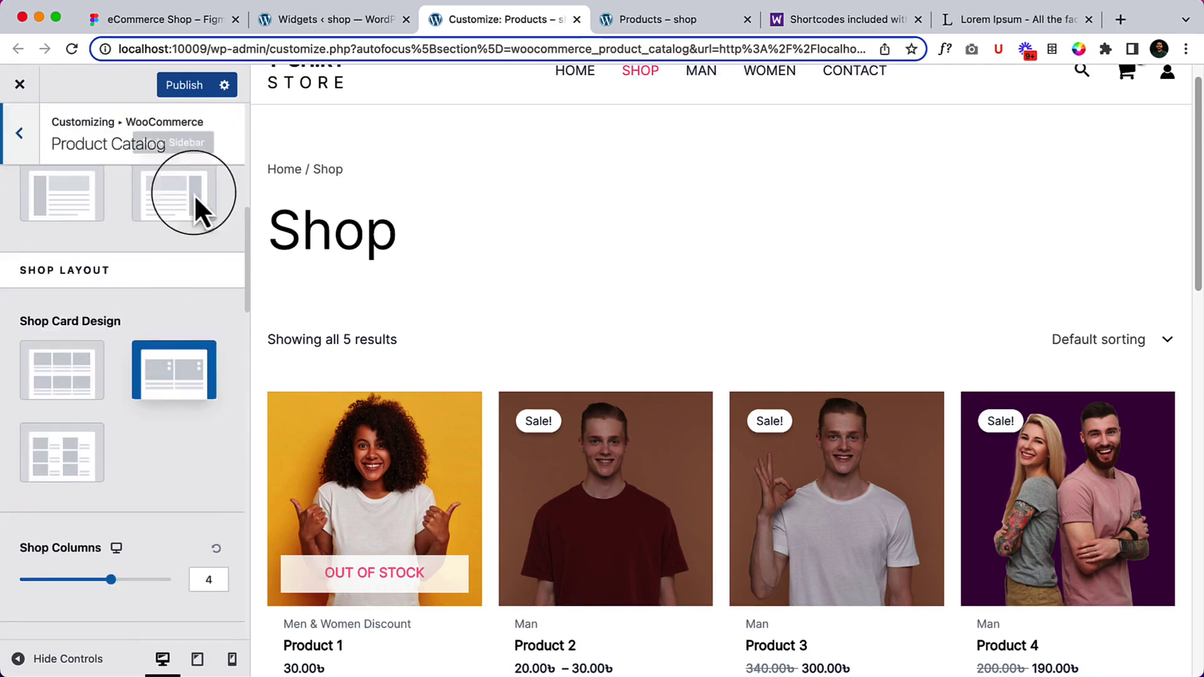
{"action": "scroll", "coordinate": [221, 328], "scroll_direction": "up", "scroll_amount": 5}
Step: Examine the Product Catalog design options for colors and shop card styling, and return to the WooCommerce section list
{"action": "left_click", "coordinate": [203, 200]}
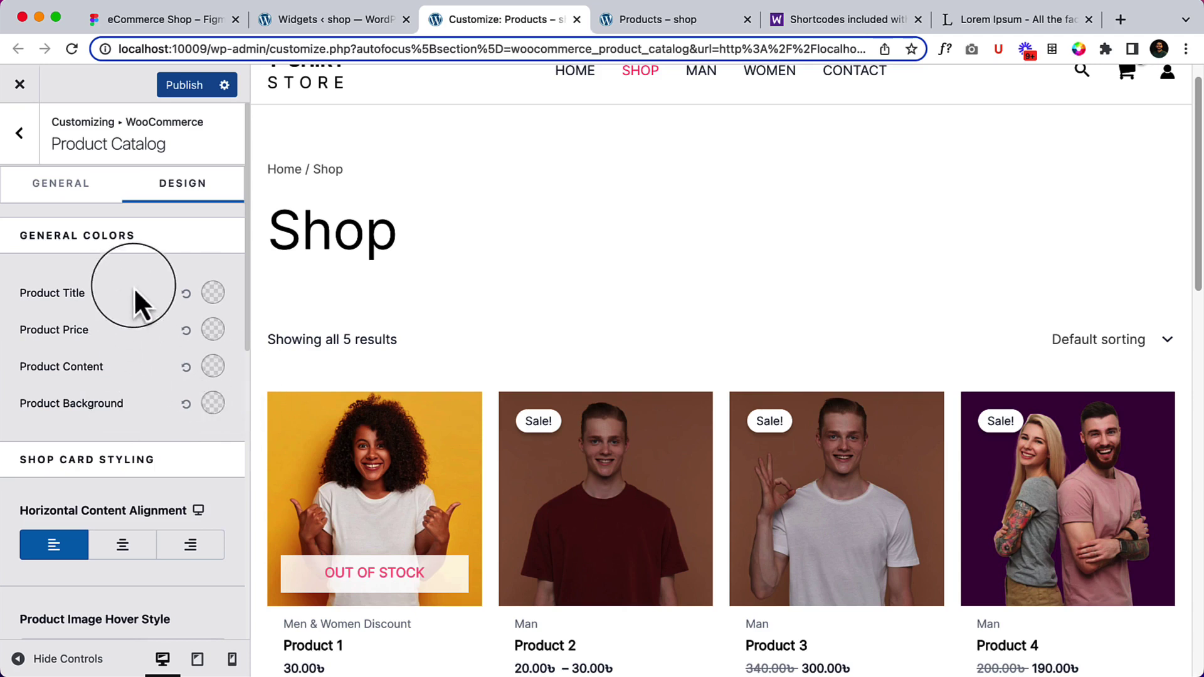
{"action": "scroll", "coordinate": [160, 397], "scroll_direction": "down", "scroll_amount": 1}
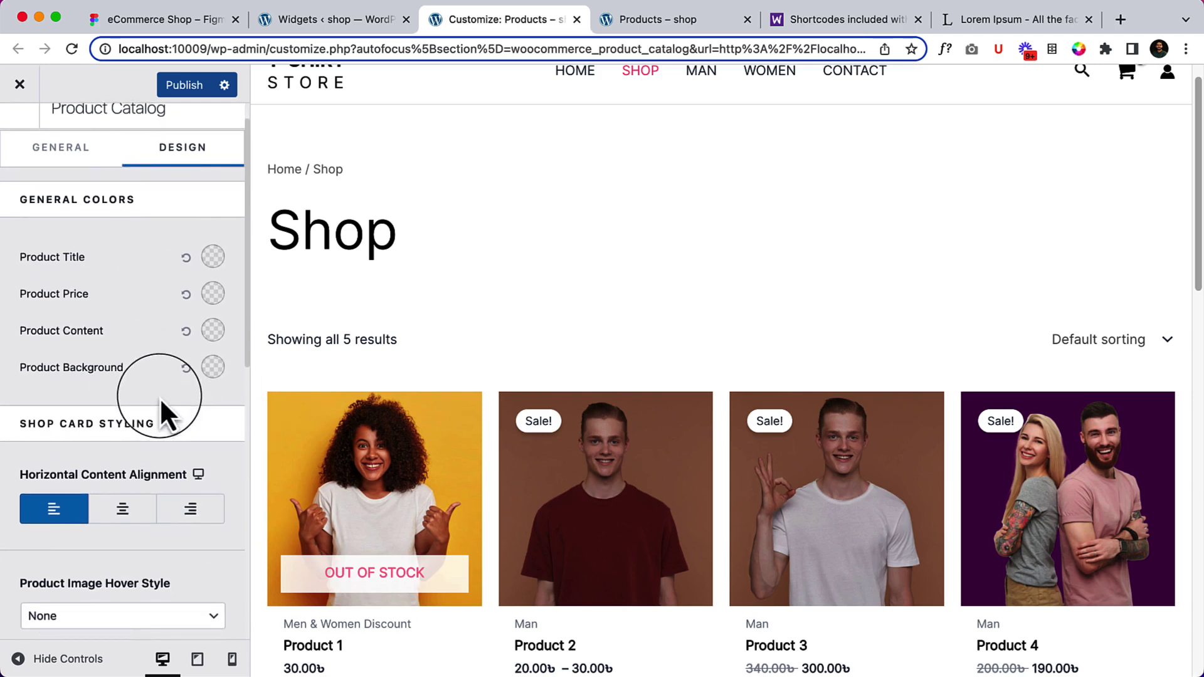
{"action": "scroll", "coordinate": [175, 404], "scroll_direction": "down", "scroll_amount": 8}
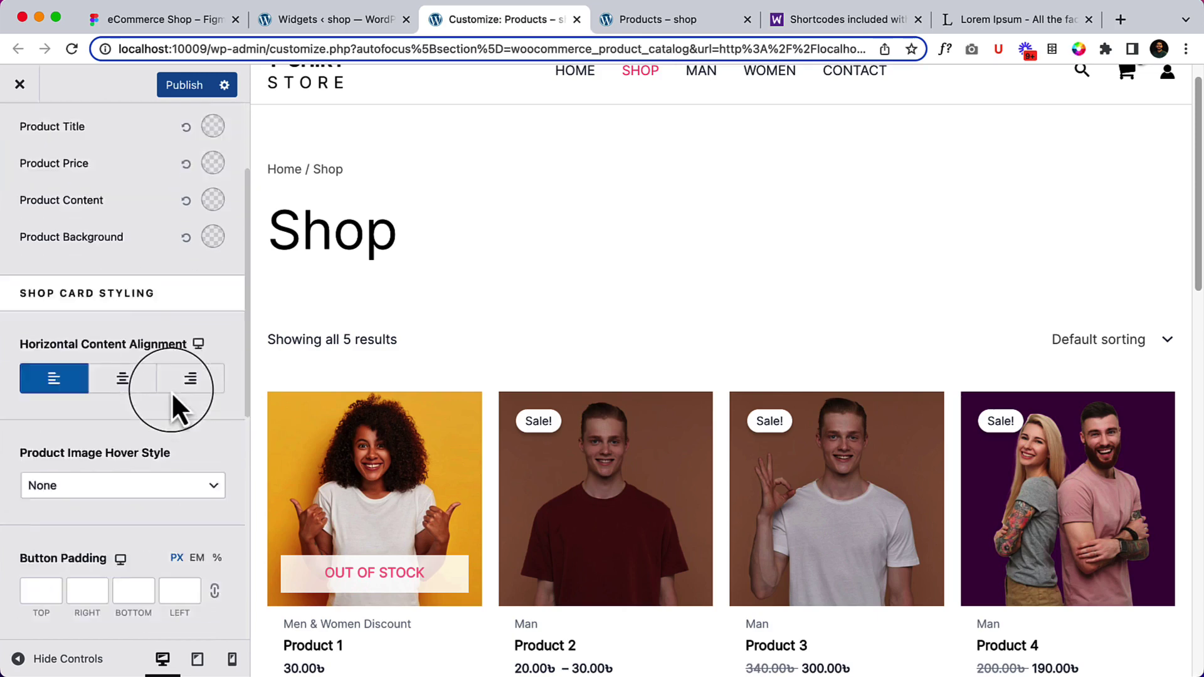
{"action": "scroll", "coordinate": [173, 401], "scroll_direction": "up", "scroll_amount": 2}
{"action": "scroll", "coordinate": [171, 391], "scroll_direction": "up", "scroll_amount": 6}
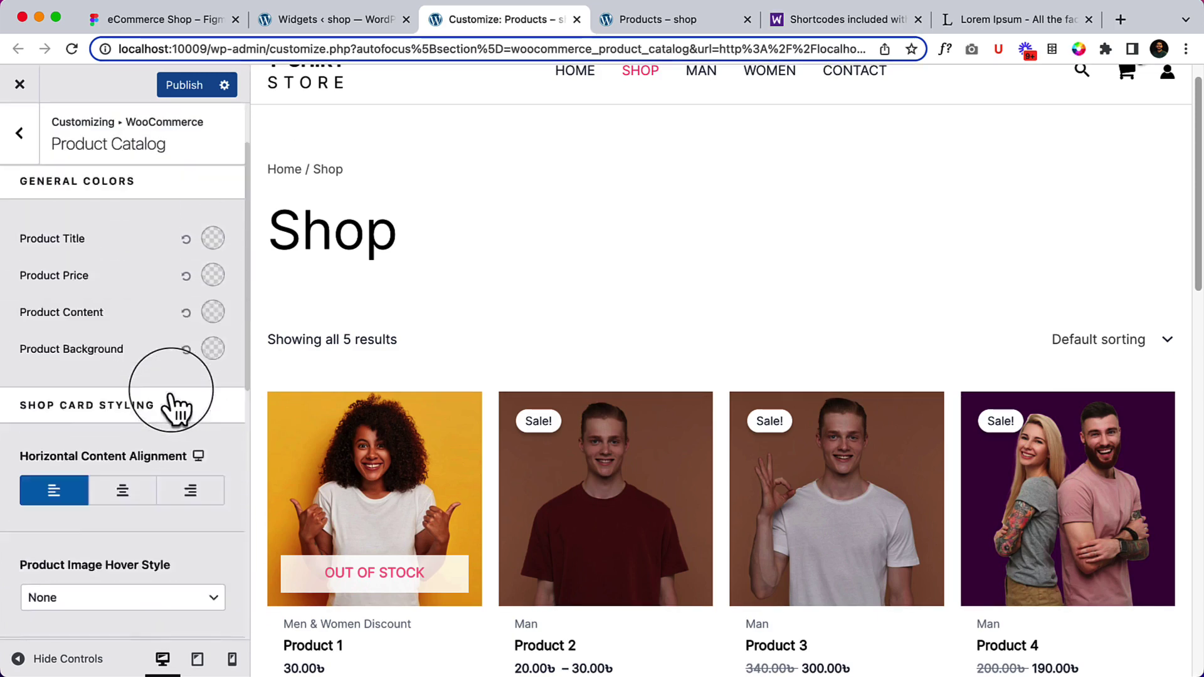
{"action": "left_click", "coordinate": [22, 182]}
{"action": "left_click", "coordinate": [10, 133]}
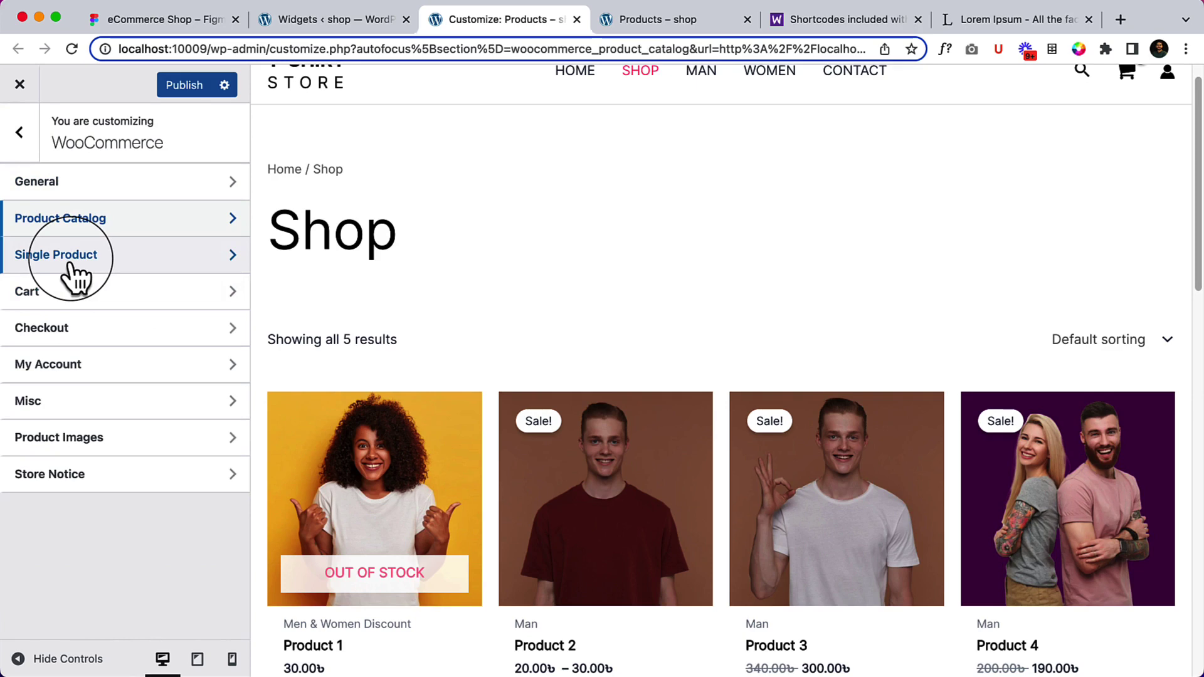
Step: Open Product 1 from the live Shop page and look over its images, details and related products
{"action": "left_click", "coordinate": [620, 25]}
{"action": "left_click", "coordinate": [175, 551]}
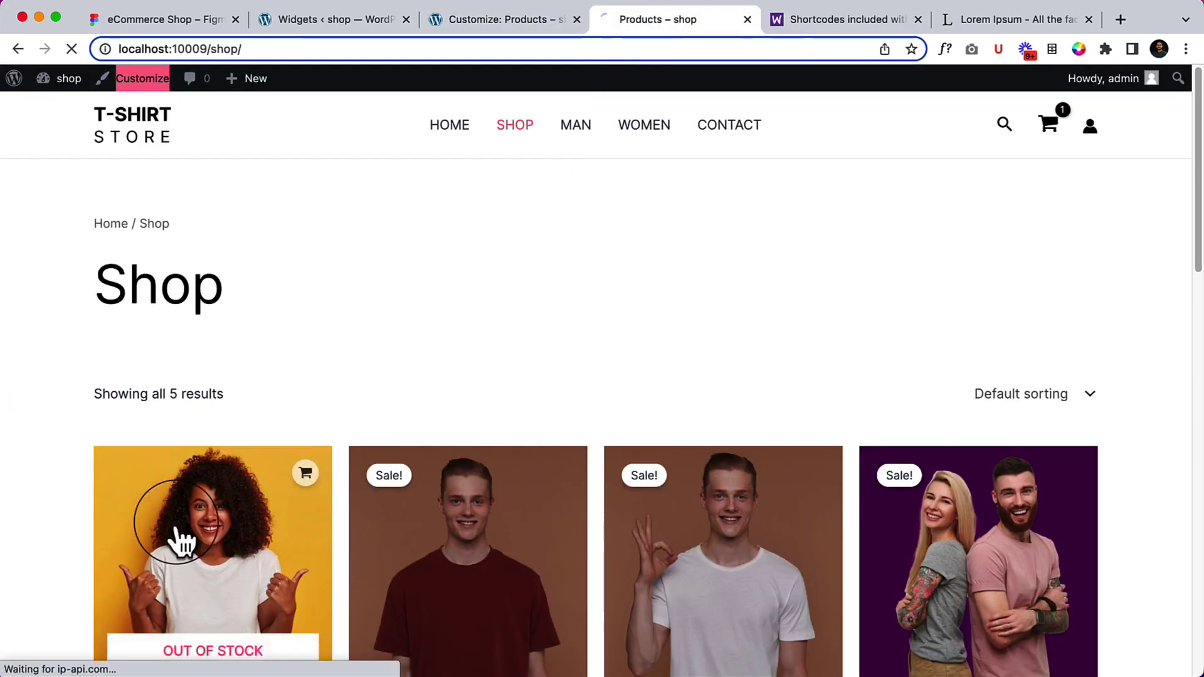
{"action": "scroll", "coordinate": [834, 439], "scroll_direction": "down", "scroll_amount": 10}
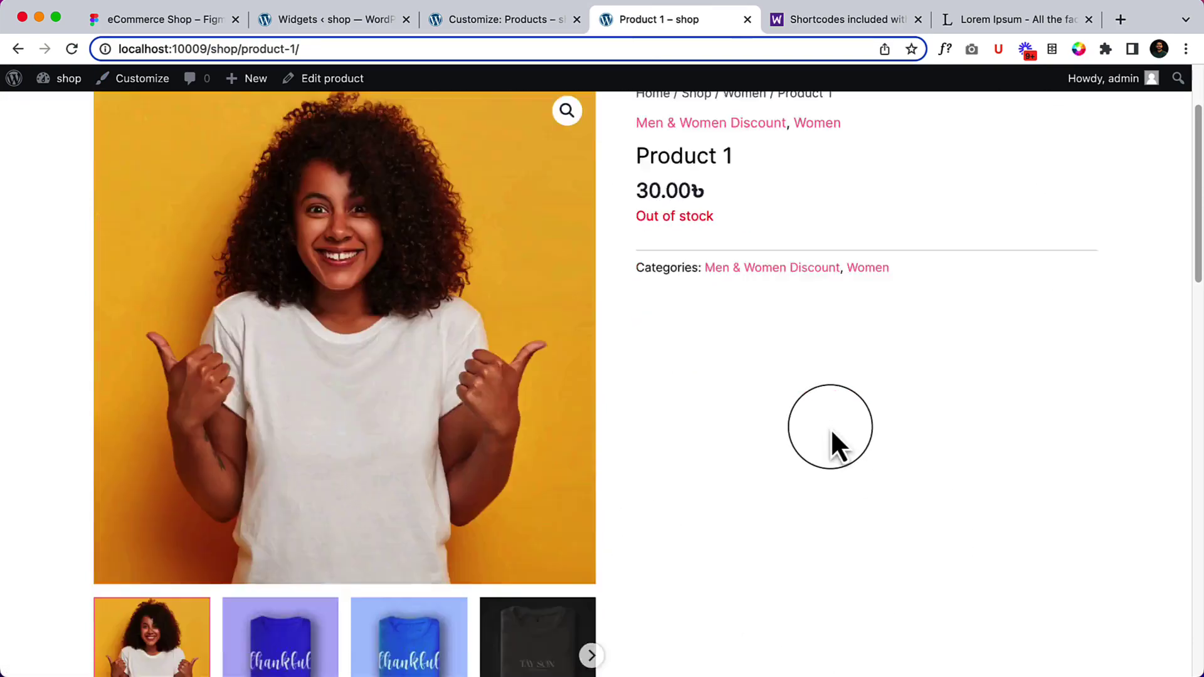
{"action": "scroll", "coordinate": [830, 428], "scroll_direction": "up", "scroll_amount": 10}
{"action": "scroll", "coordinate": [831, 428], "scroll_direction": "down", "scroll_amount": 15}
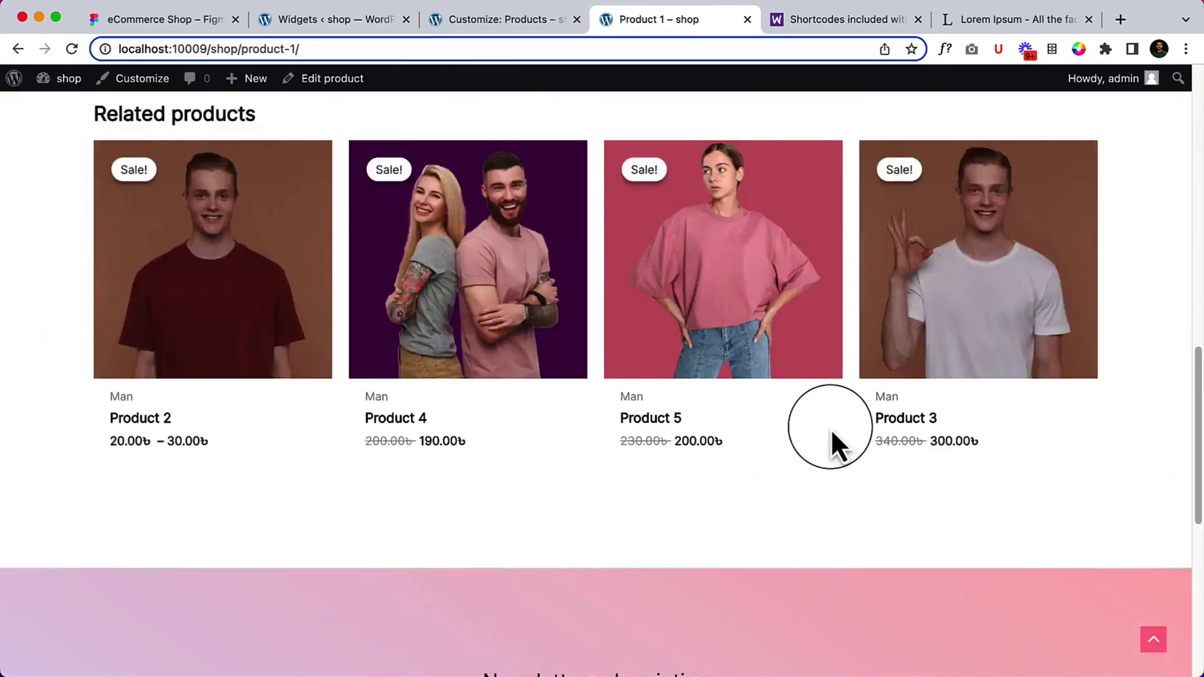
{"action": "scroll", "coordinate": [830, 428], "scroll_direction": "up", "scroll_amount": 10}
Step: Return to the customizer, check the WooCommerce Cart settings, and open the My Account settings
{"action": "left_click", "coordinate": [450, 21]}
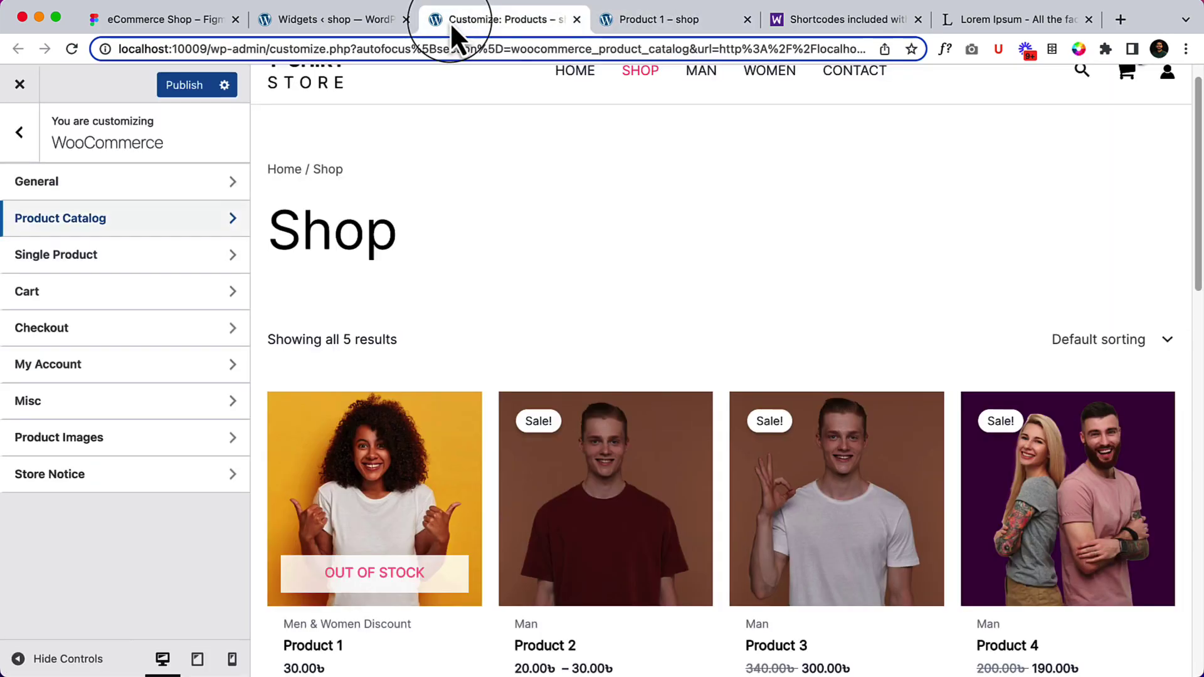
{"action": "left_click", "coordinate": [97, 295]}
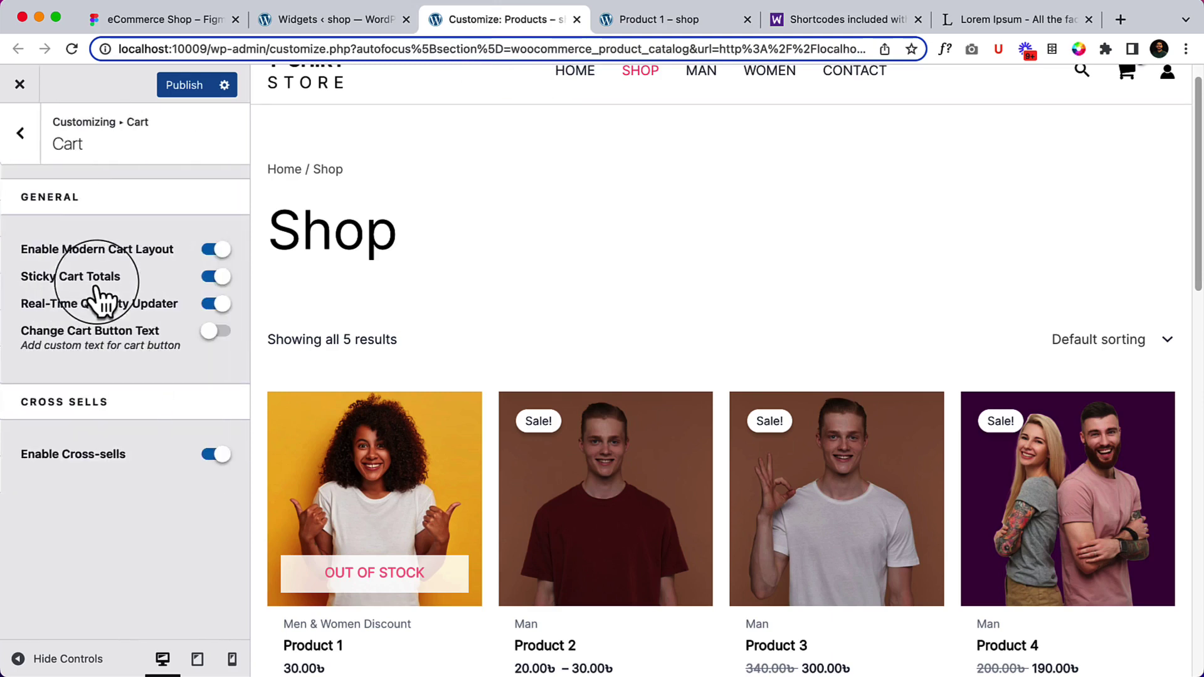
{"action": "left_click", "coordinate": [19, 132]}
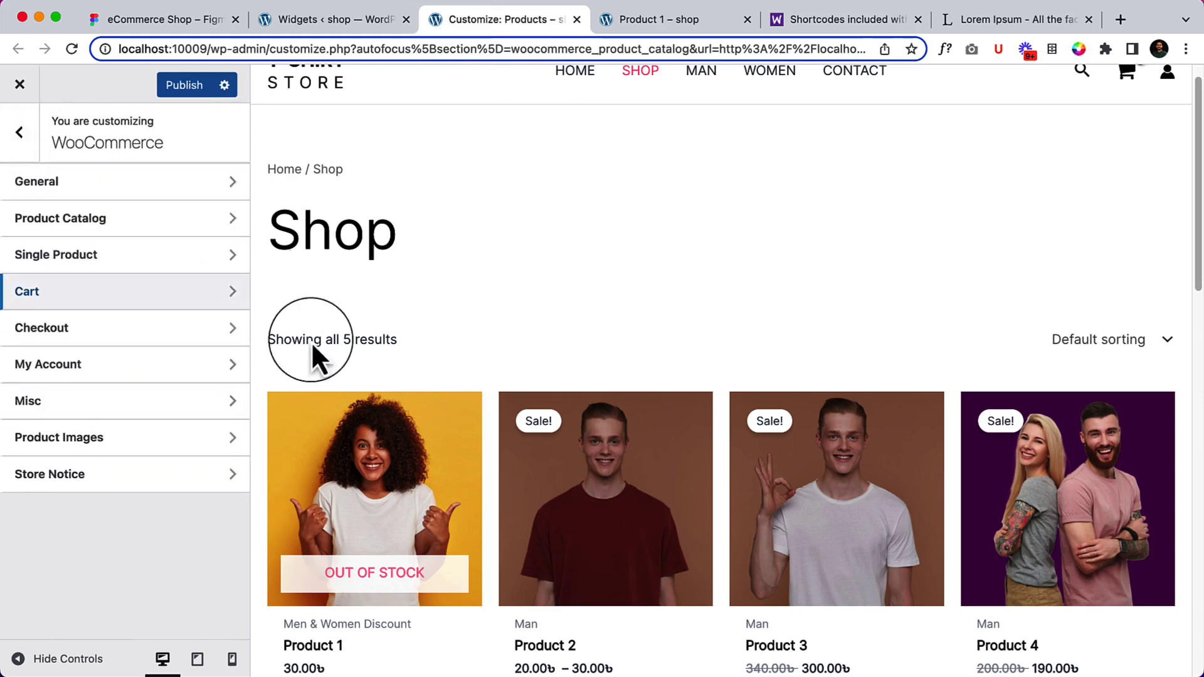
{"action": "left_click", "coordinate": [137, 375]}
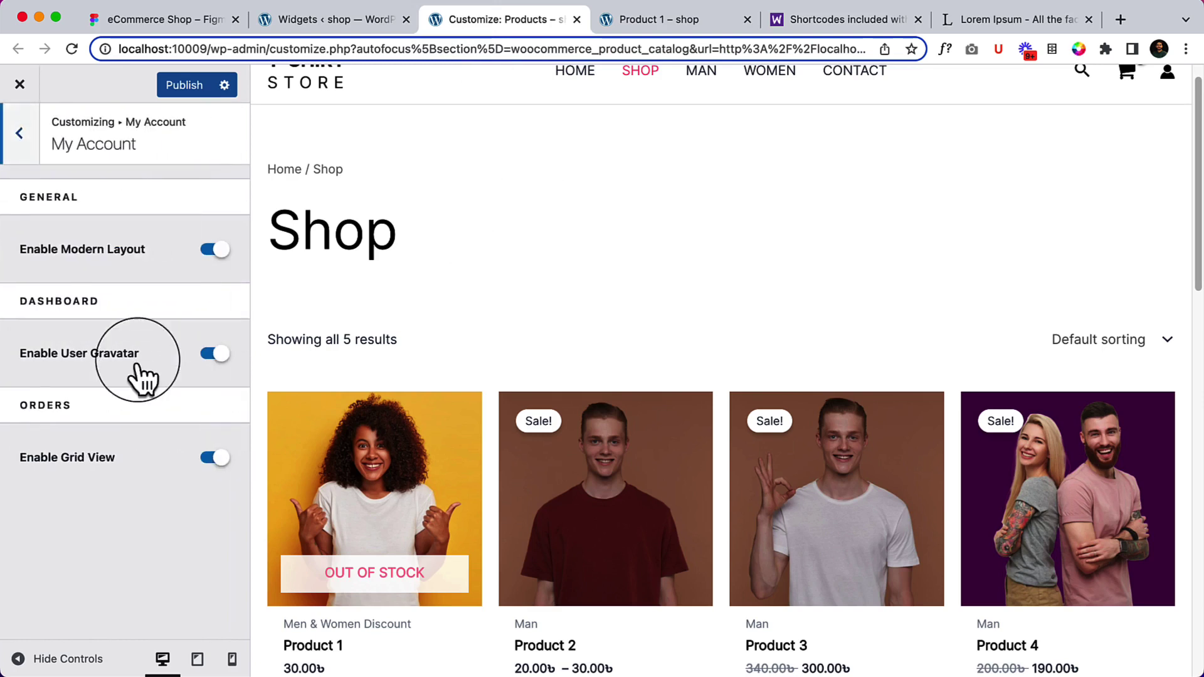
Step: Review the Misc and Product Images settings in the customizer and return to the WooCommerce section list
{"action": "left_click", "coordinate": [10, 155]}
{"action": "left_click", "coordinate": [119, 405]}
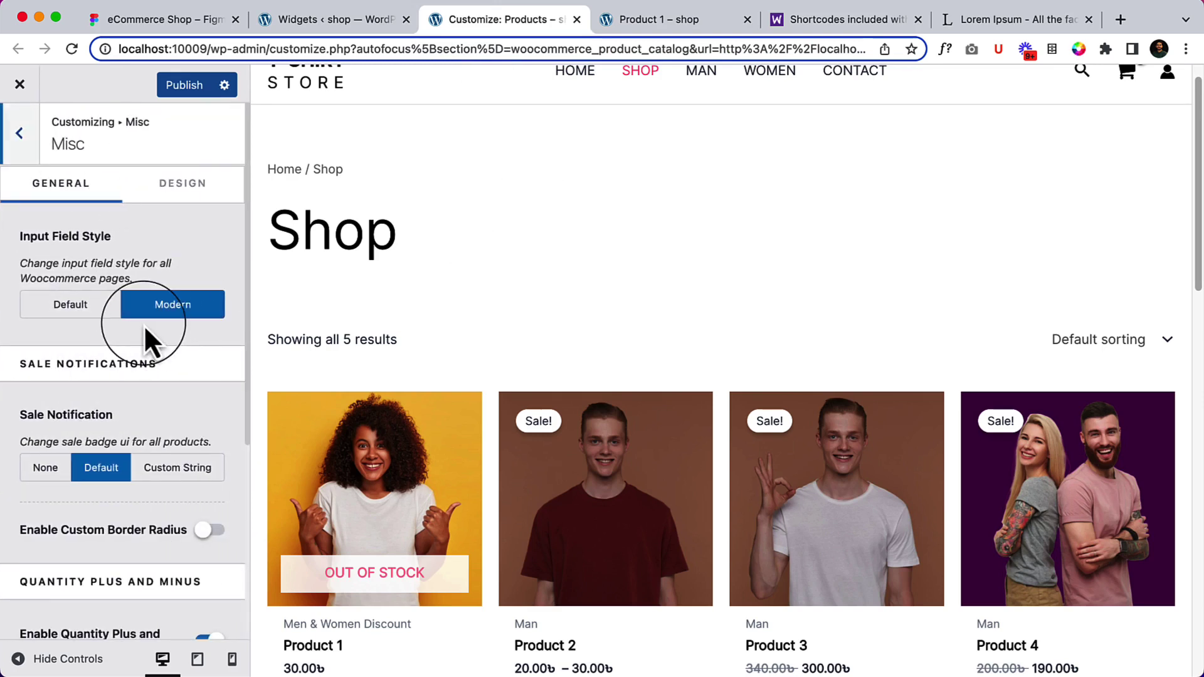
{"action": "scroll", "coordinate": [144, 325], "scroll_direction": "down", "scroll_amount": 5}
{"action": "scroll", "coordinate": [144, 325], "scroll_direction": "up", "scroll_amount": 5}
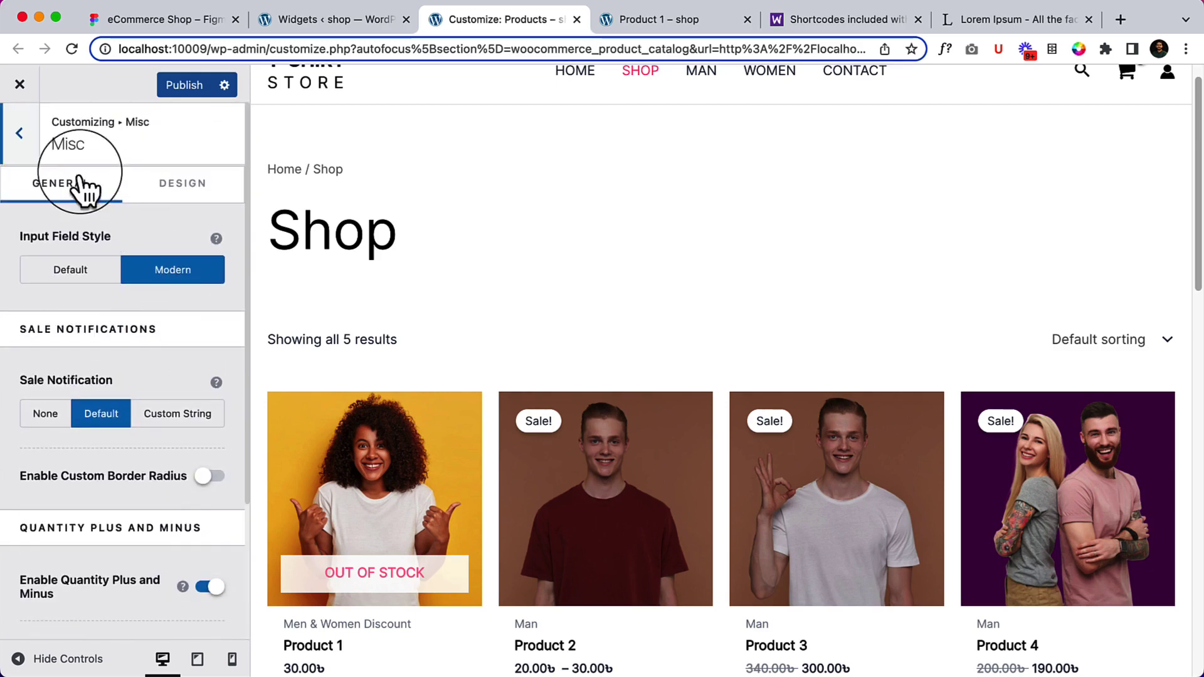
{"action": "left_click", "coordinate": [20, 135]}
{"action": "left_click", "coordinate": [189, 436]}
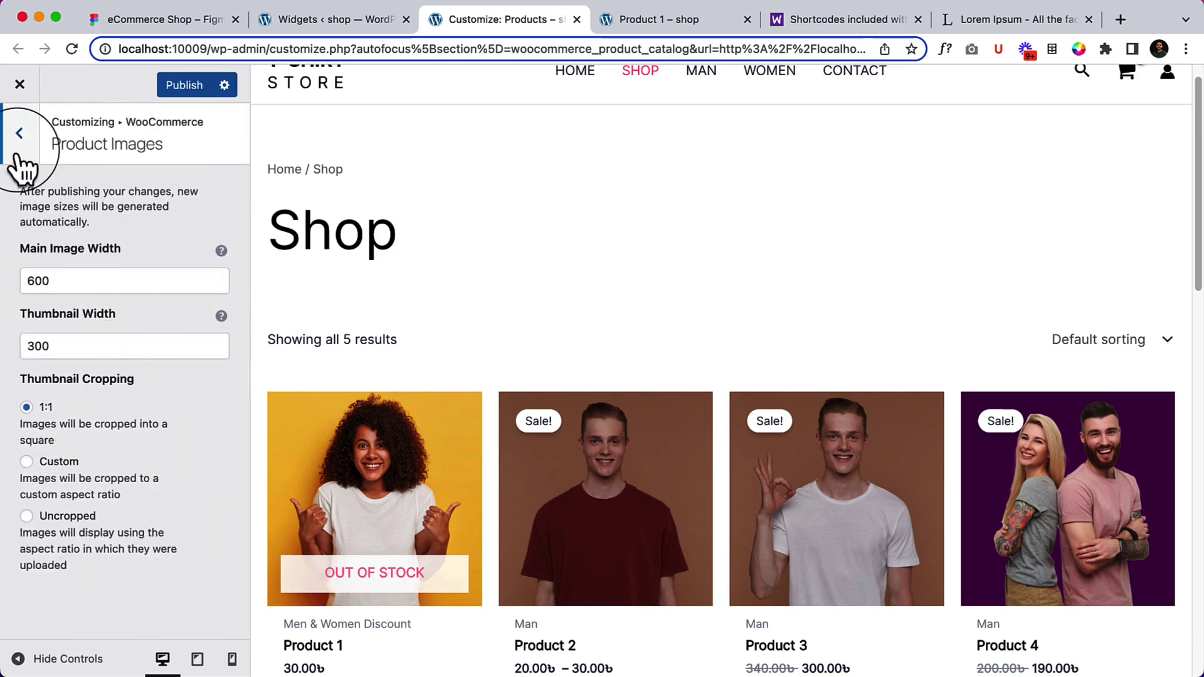
{"action": "left_click", "coordinate": [20, 134]}
Step: Switch to the Figma file and study the Shop page design's product grid
{"action": "left_click", "coordinate": [296, 25]}
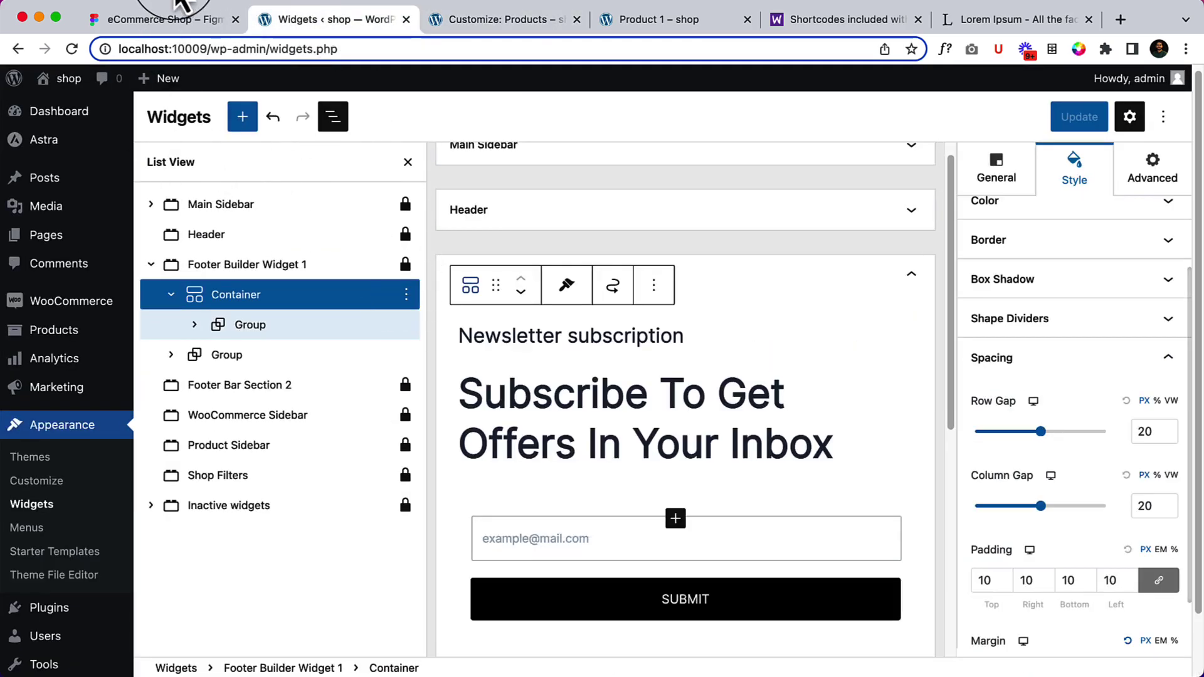
{"action": "left_click", "coordinate": [168, 19]}
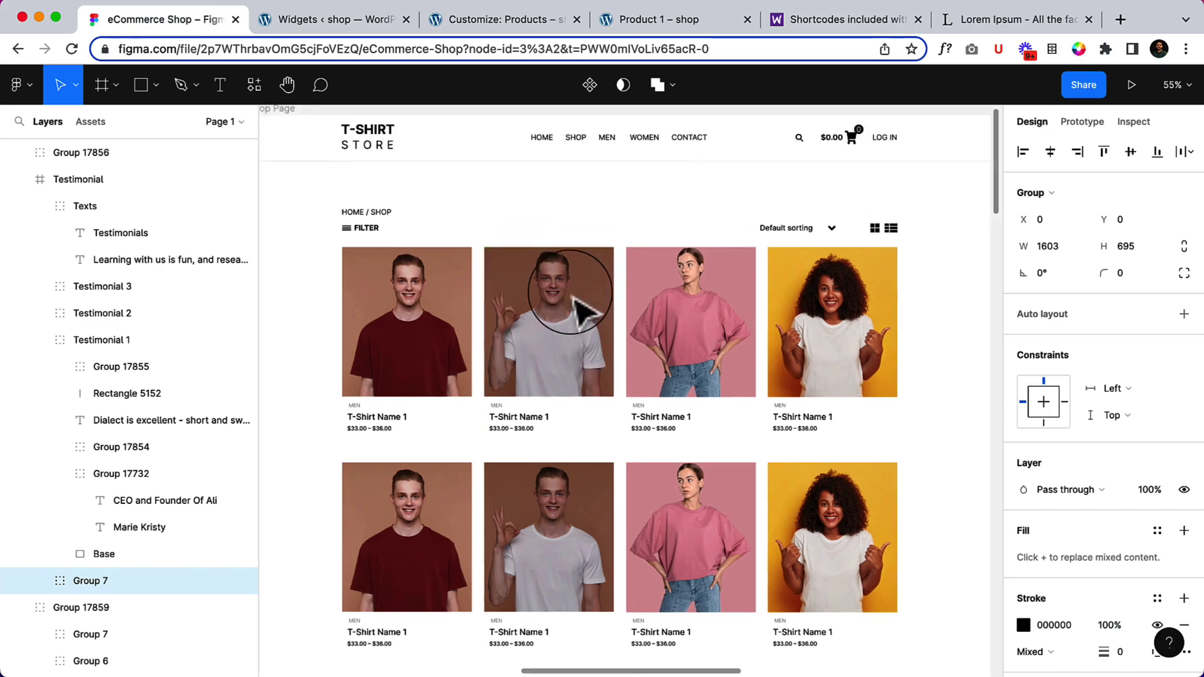
{"action": "scroll", "coordinate": [574, 299], "scroll_direction": "down", "scroll_amount": 2}
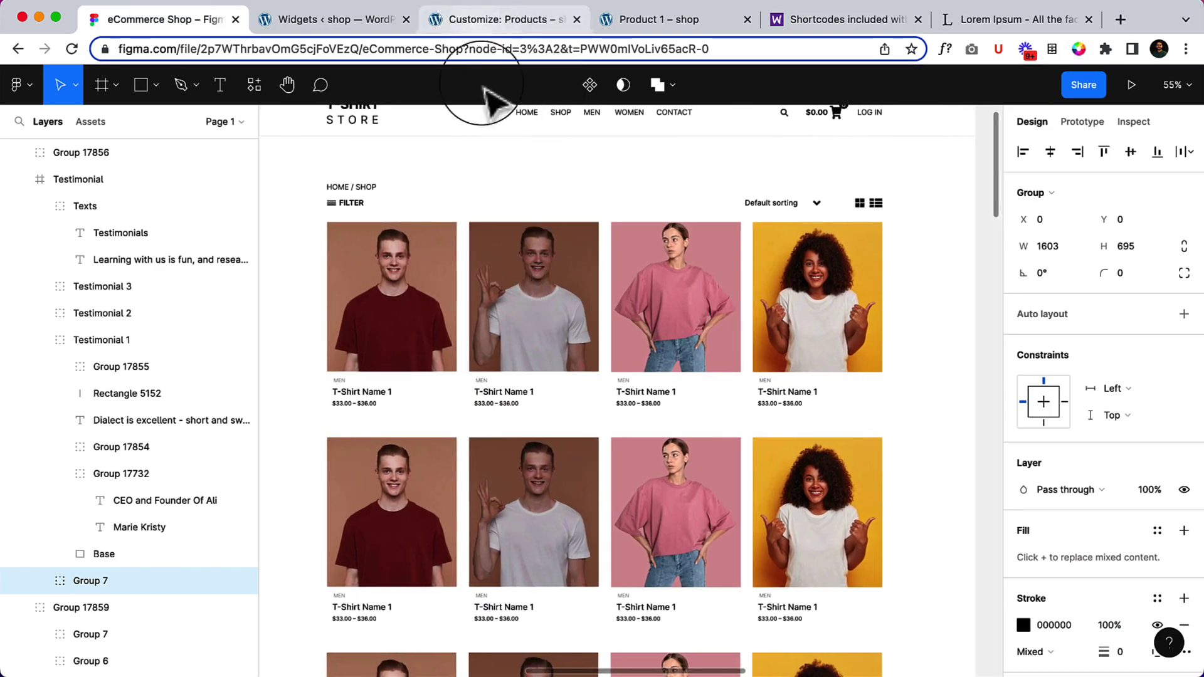
{"action": "scroll", "coordinate": [538, 176], "scroll_direction": "up", "scroll_amount": 3}
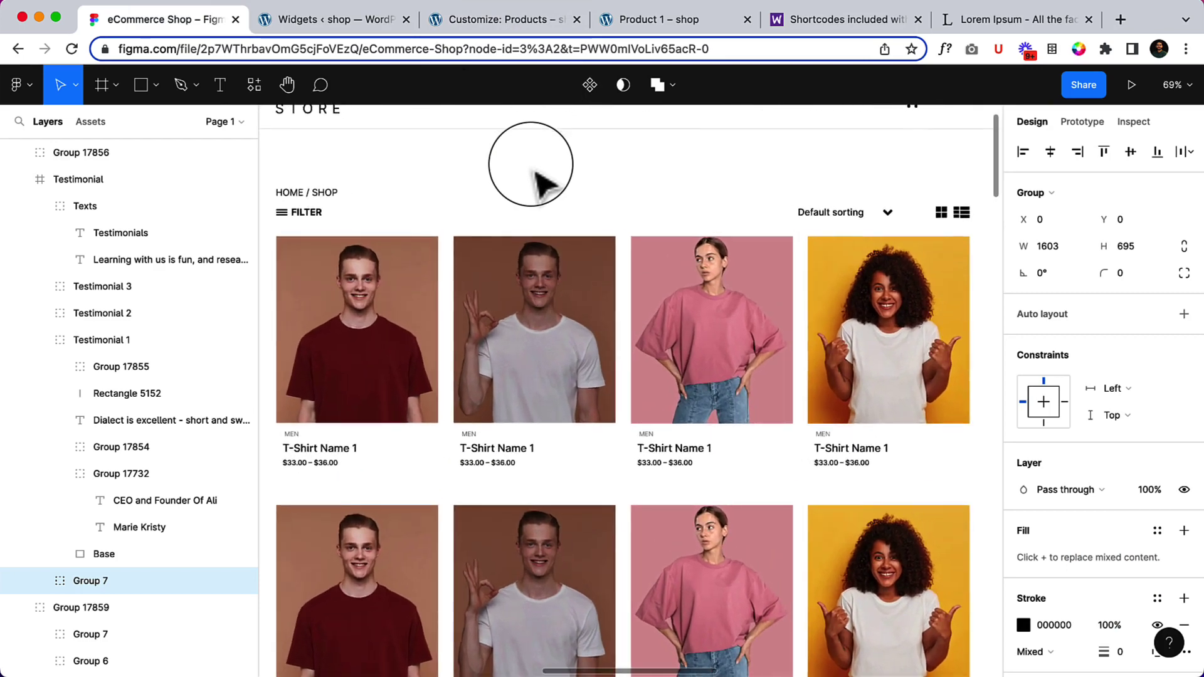
Step: Open the Product Catalog settings in the customizer and compare the shop card design and previewed product grid with the Figma layout
{"action": "left_click", "coordinate": [463, 19]}
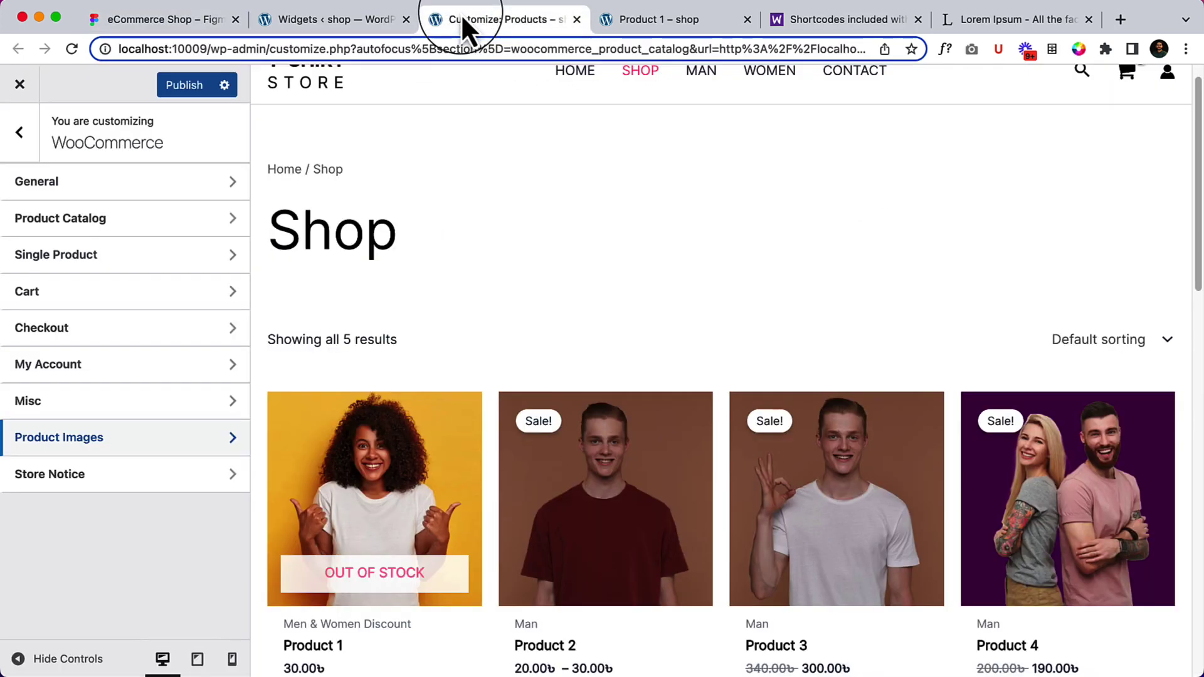
{"action": "left_click", "coordinate": [193, 220]}
{"action": "scroll", "coordinate": [158, 286], "scroll_direction": "down", "scroll_amount": 5}
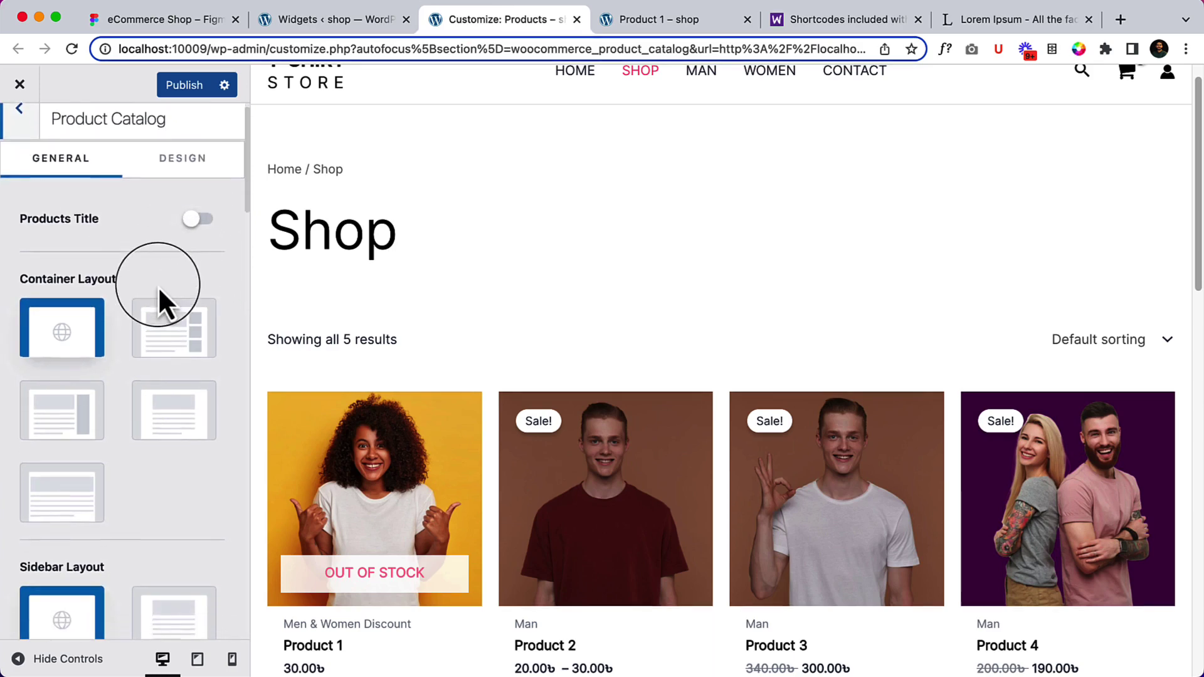
{"action": "scroll", "coordinate": [158, 286], "scroll_direction": "down", "scroll_amount": 10}
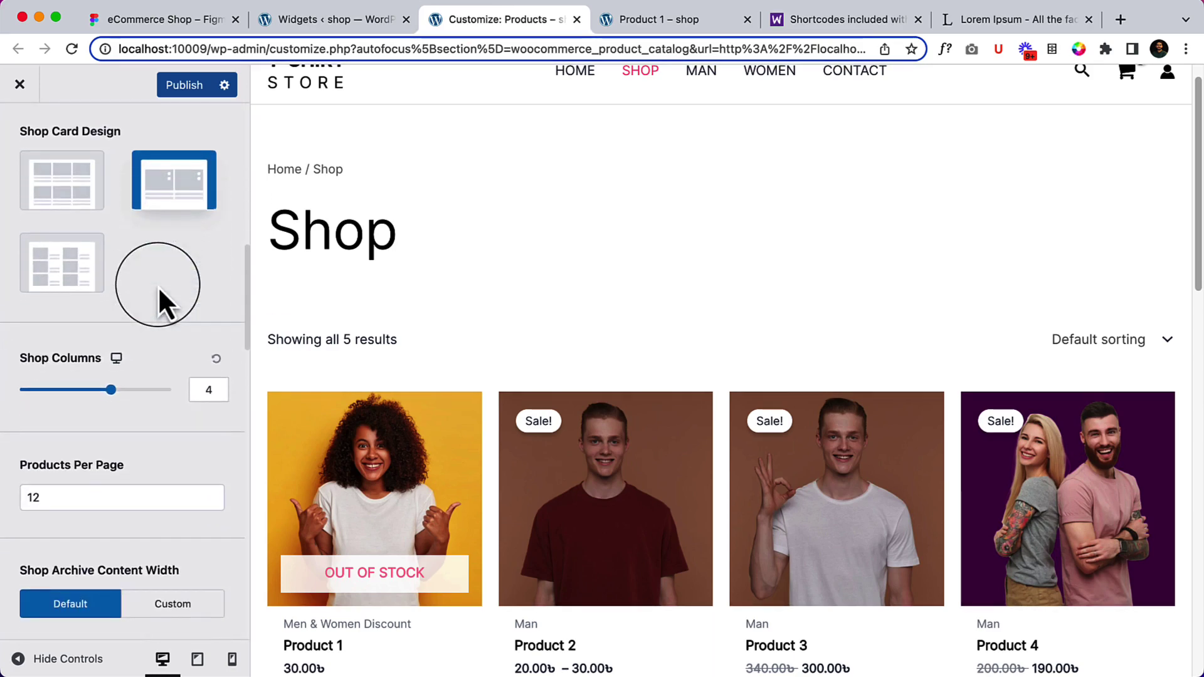
{"action": "scroll", "coordinate": [760, 551], "scroll_direction": "down", "scroll_amount": 3}
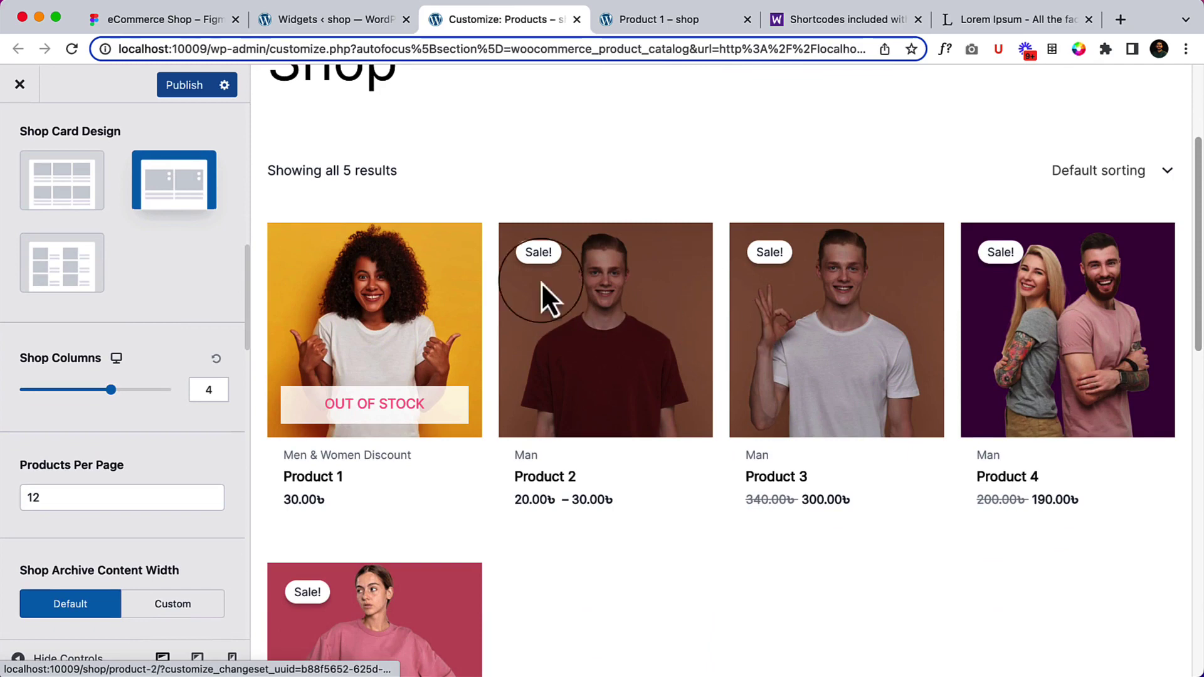
{"action": "left_click", "coordinate": [167, 20]}
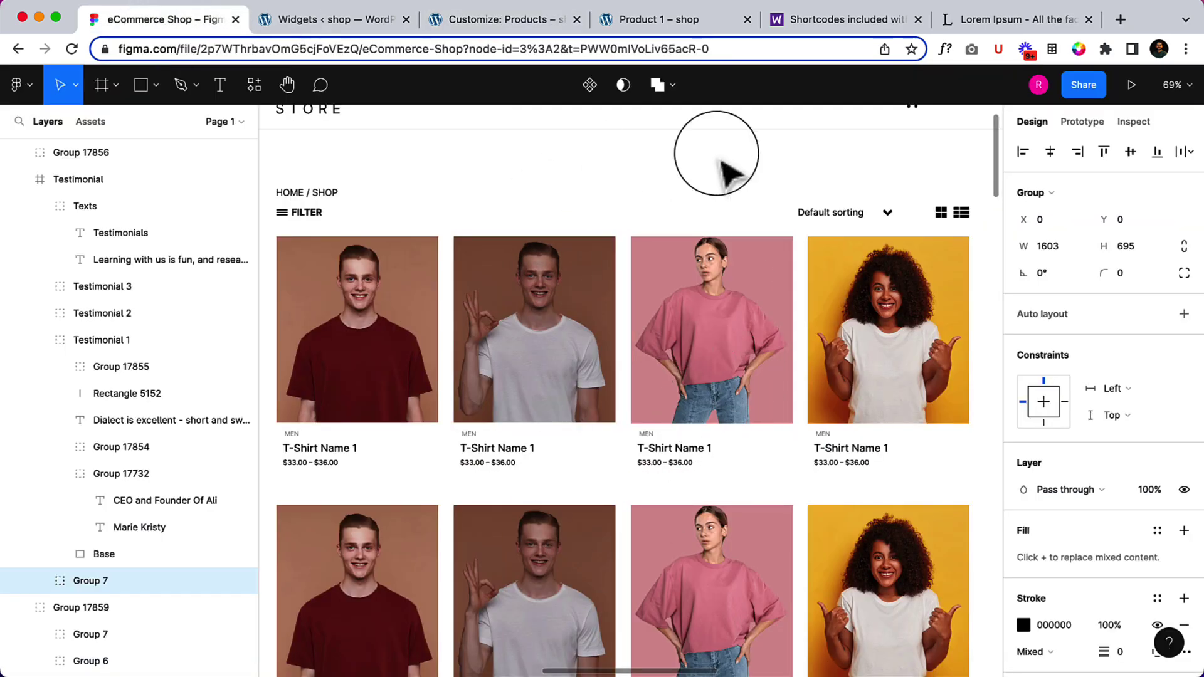
{"action": "left_click", "coordinate": [631, 20]}
{"action": "left_click", "coordinate": [514, 22]}
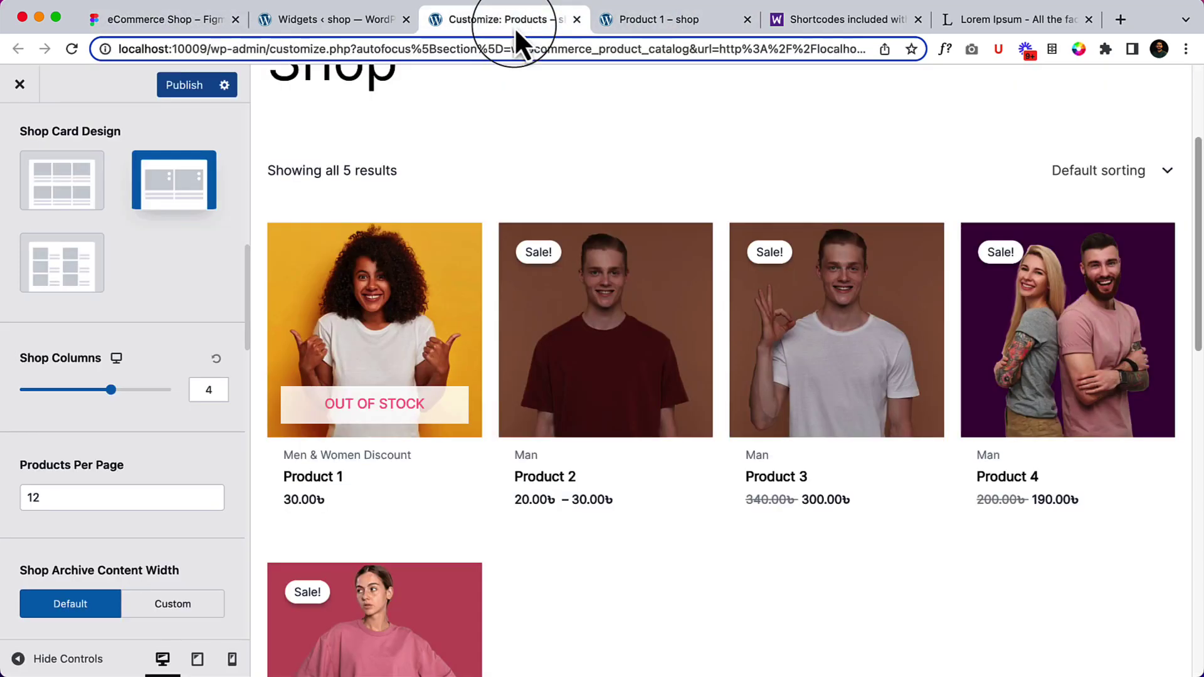
Step: Try the first shop card design on the previewed products, and switch back to the second design
{"action": "left_click", "coordinate": [63, 210]}
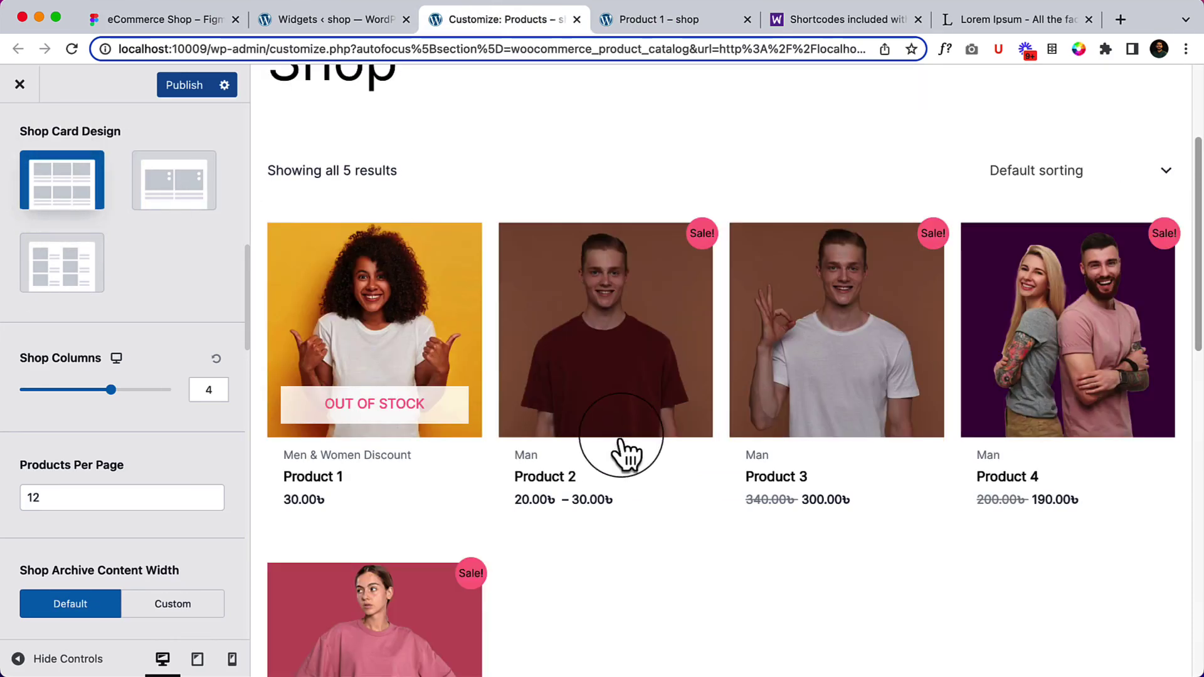
{"action": "scroll", "coordinate": [739, 381], "scroll_direction": "down", "scroll_amount": 2}
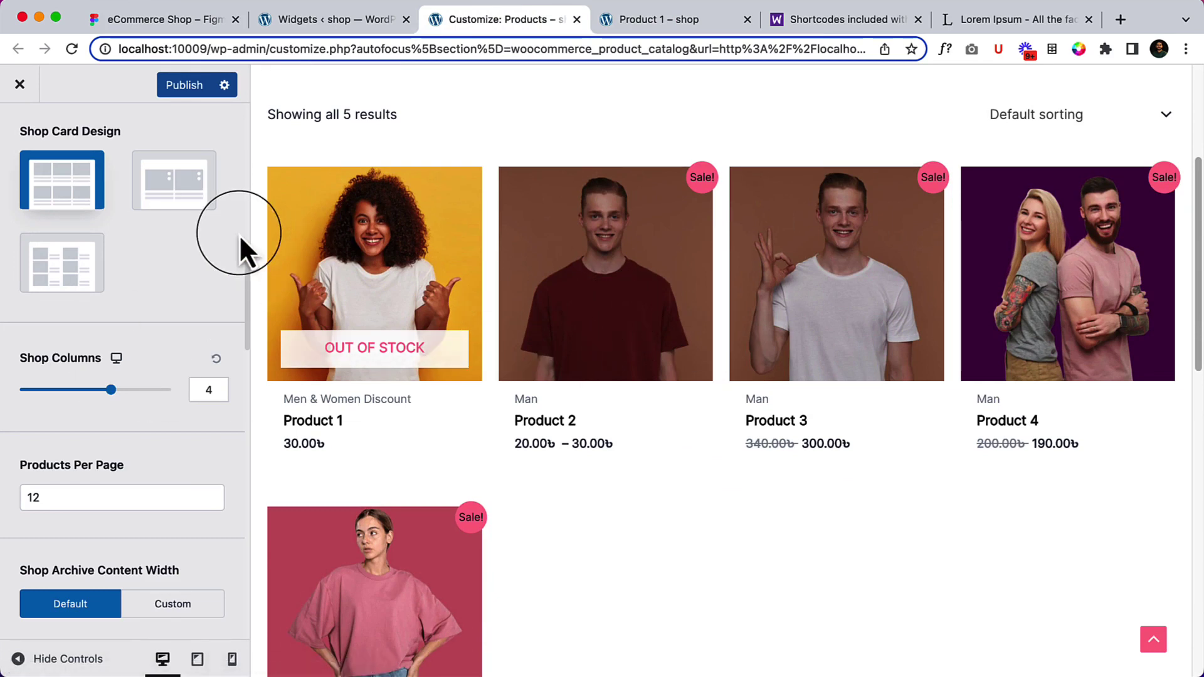
{"action": "left_click", "coordinate": [202, 198]}
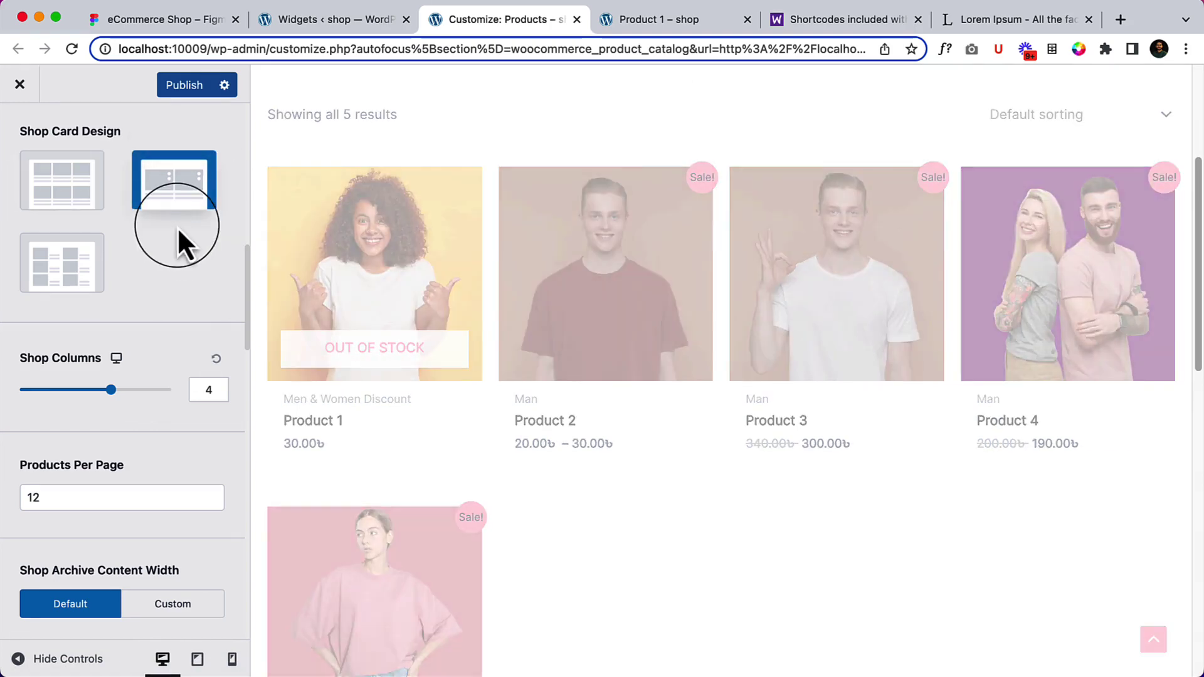
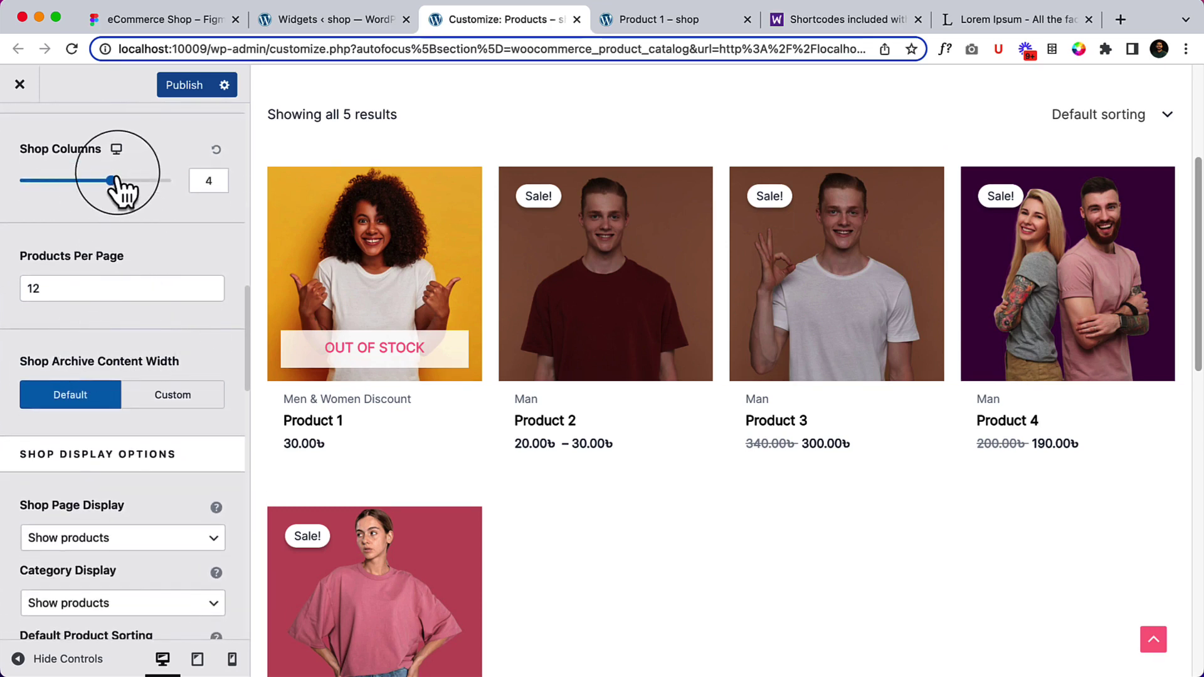
Step: Set the number of shop columns to 3 and check the product grid in the preview
{"action": "scroll", "coordinate": [129, 329], "scroll_direction": "up", "scroll_amount": 2}
{"action": "left_click_drag", "start_coordinate": [122, 261], "coordinate": [83, 268]}
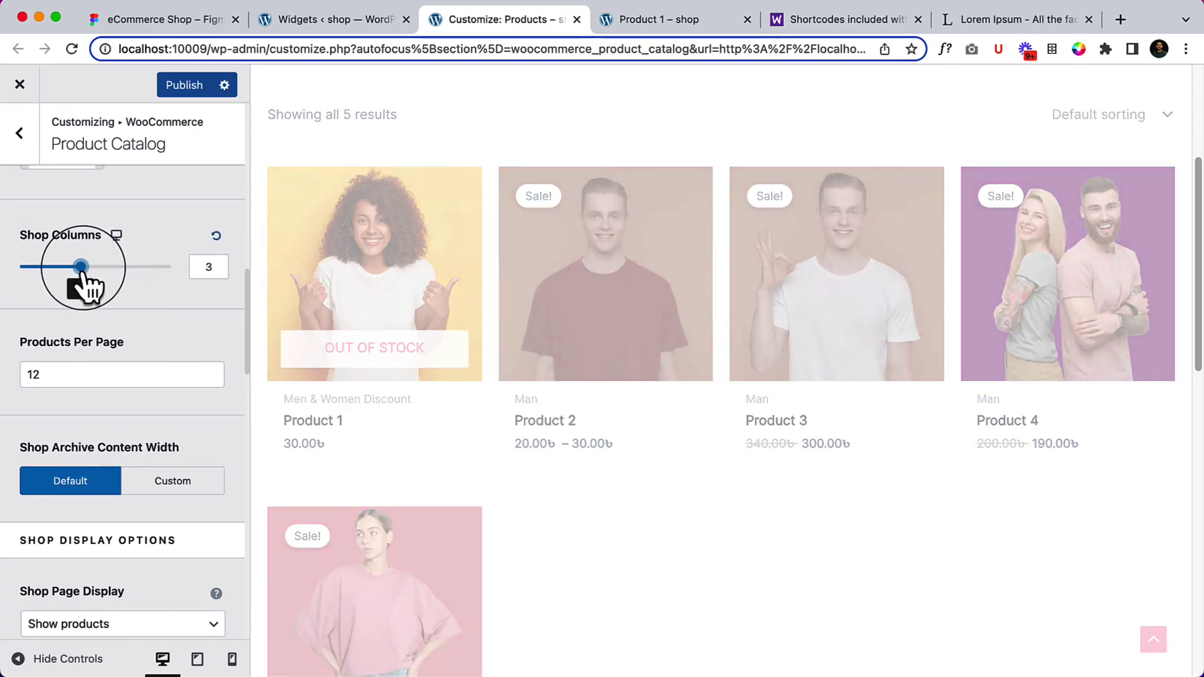
{"action": "scroll", "coordinate": [645, 344], "scroll_direction": "down", "scroll_amount": 6}
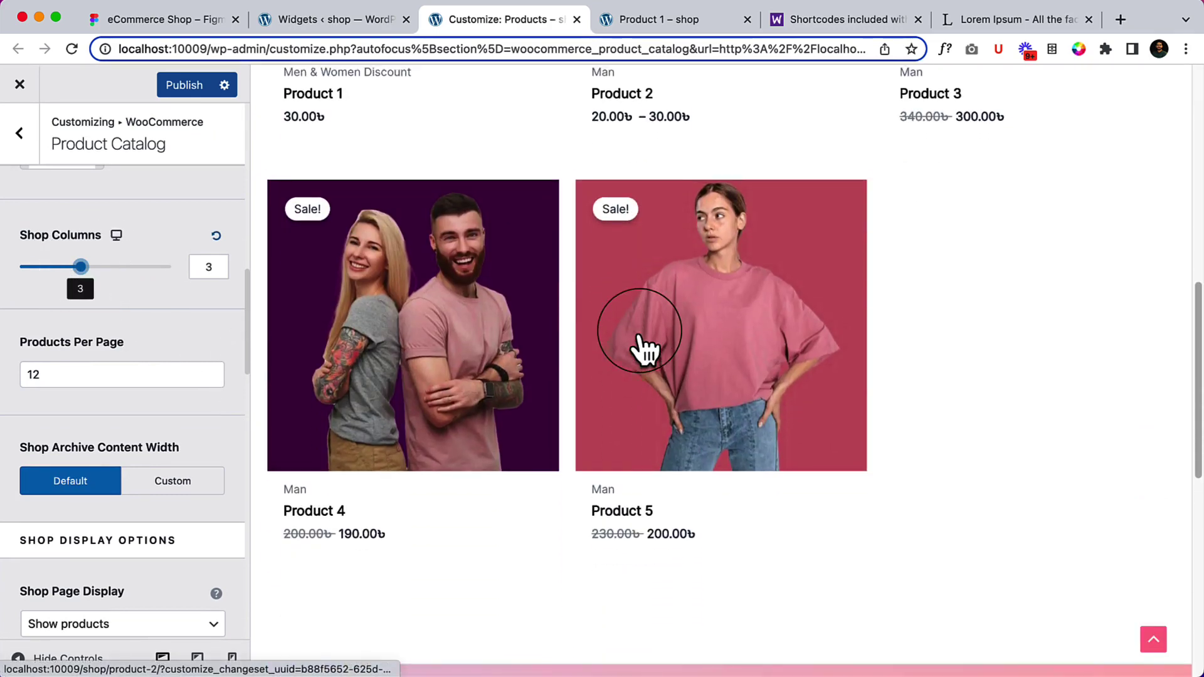
{"action": "scroll", "coordinate": [640, 348], "scroll_direction": "down", "scroll_amount": 1}
{"action": "scroll", "coordinate": [106, 471], "scroll_direction": "down", "scroll_amount": 2}
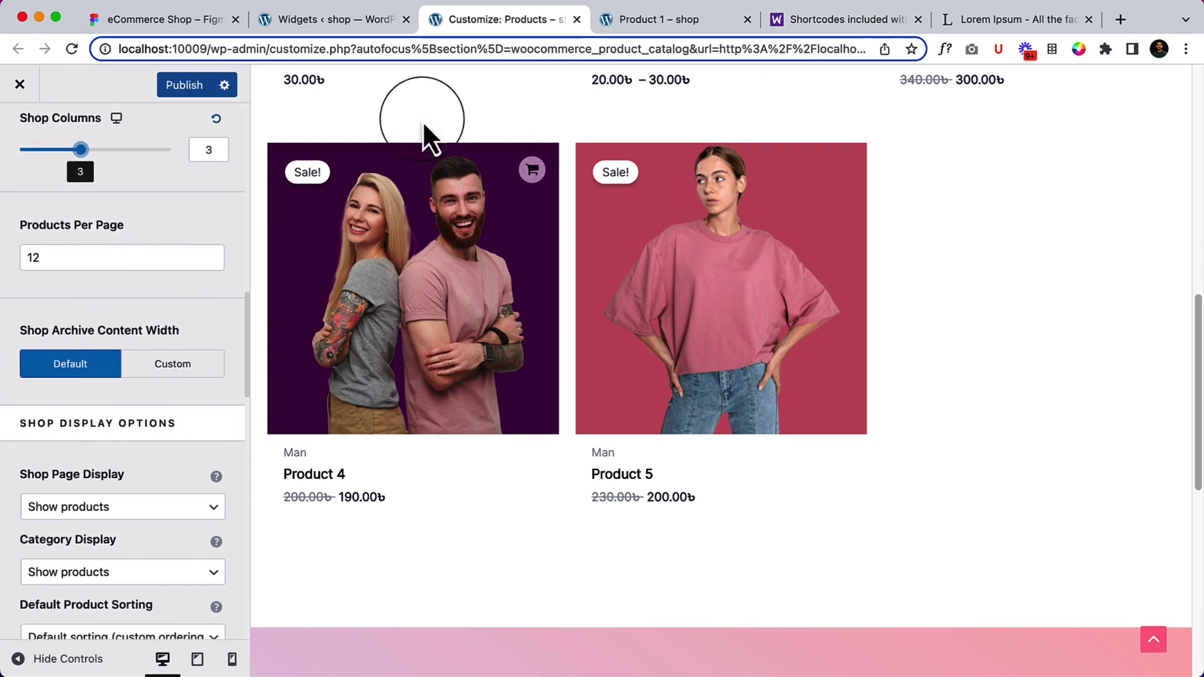
Step: Try the Category Display options Show subcategories and Show subcategories & products, checking the shop preview
{"action": "scroll", "coordinate": [130, 385], "scroll_direction": "down", "scroll_amount": 4}
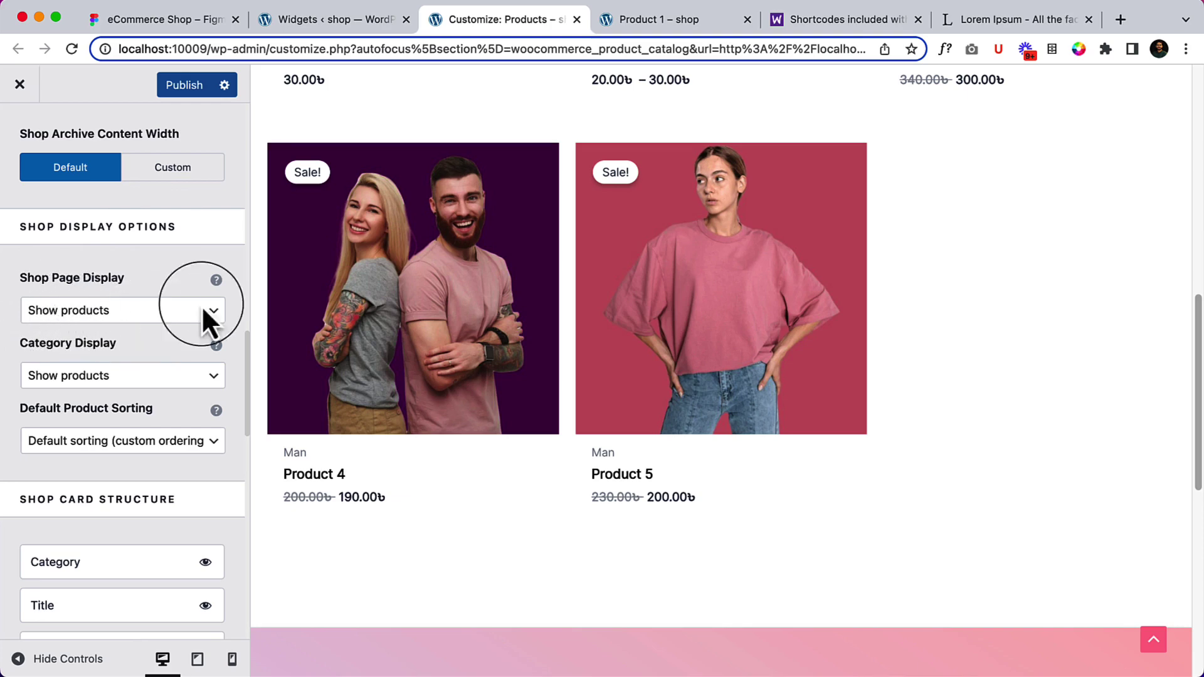
{"action": "scroll", "coordinate": [357, 288], "scroll_direction": "up", "scroll_amount": 10}
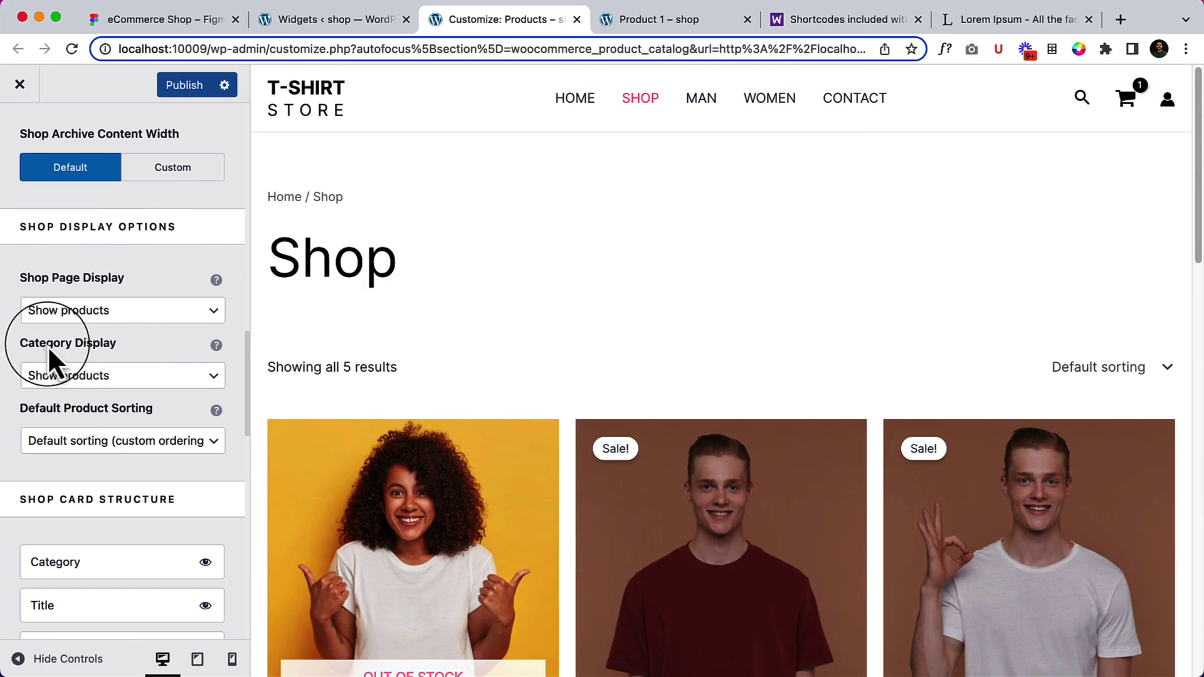
{"action": "right_click", "coordinate": [84, 376]}
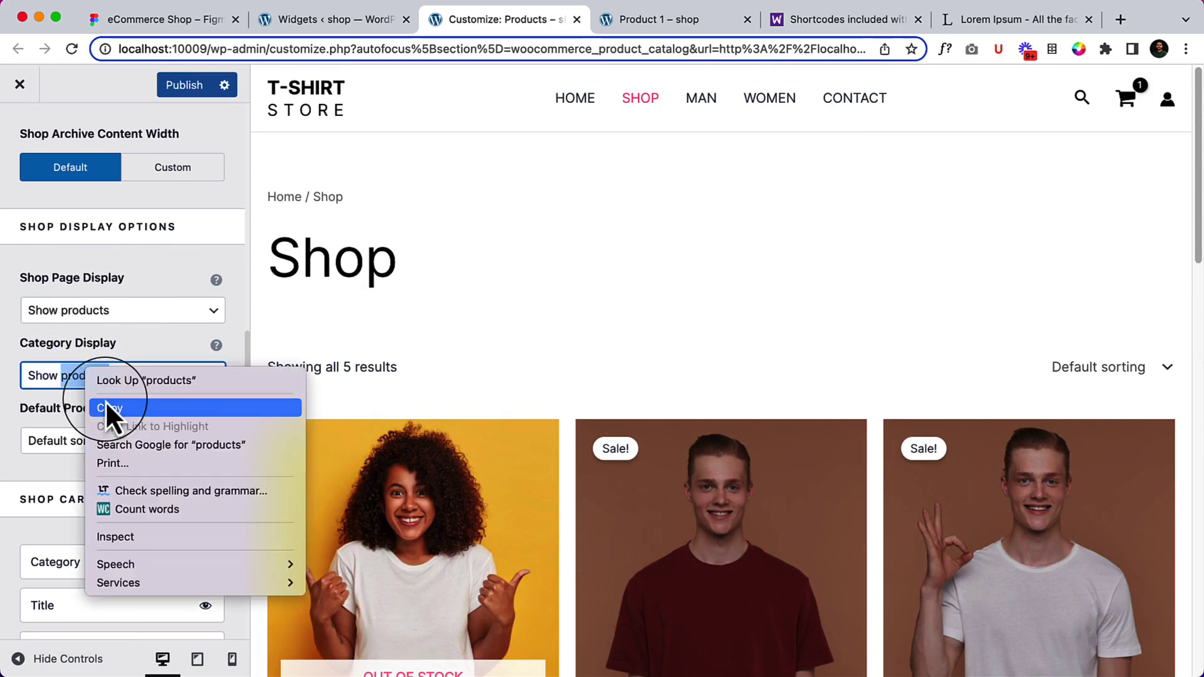
{"action": "left_click", "coordinate": [78, 422]}
{"action": "left_click", "coordinate": [107, 383]}
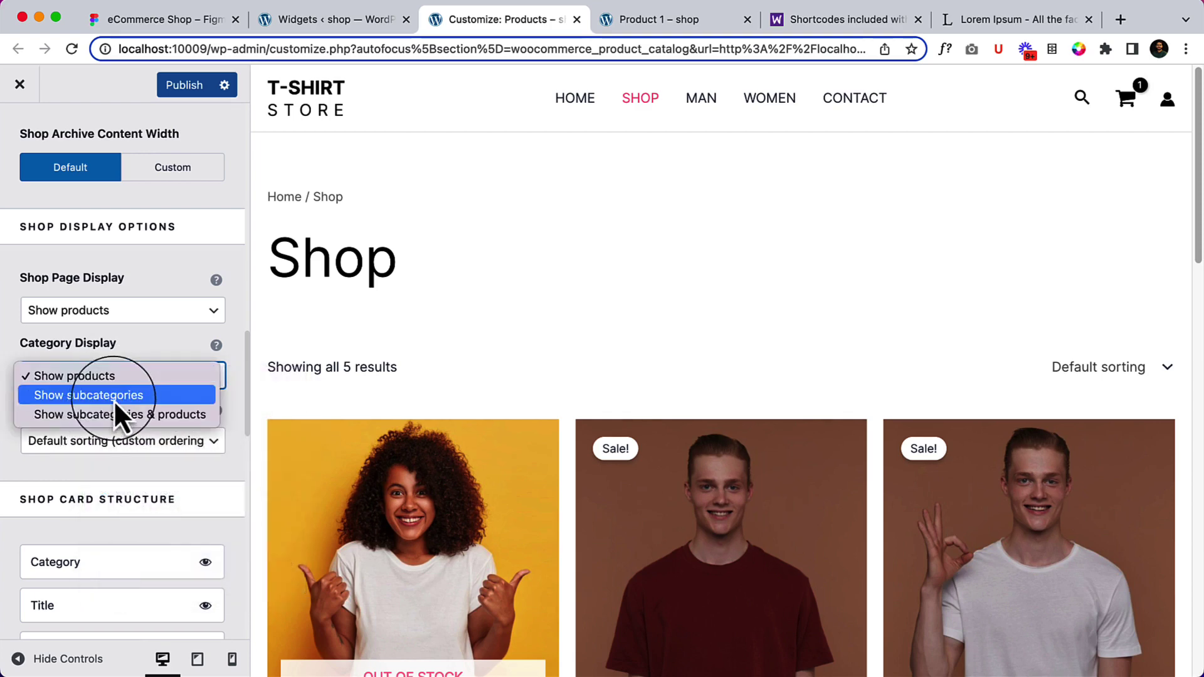
{"action": "left_click", "coordinate": [108, 398]}
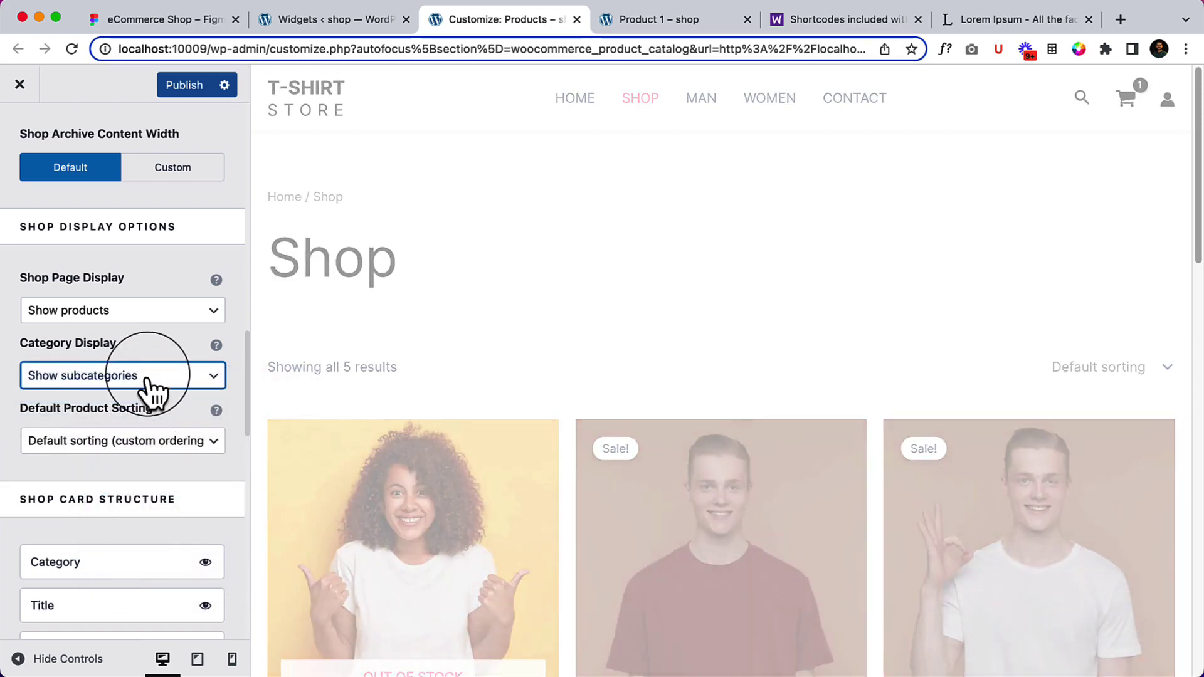
{"action": "left_click", "coordinate": [150, 380]}
{"action": "left_click", "coordinate": [142, 396]}
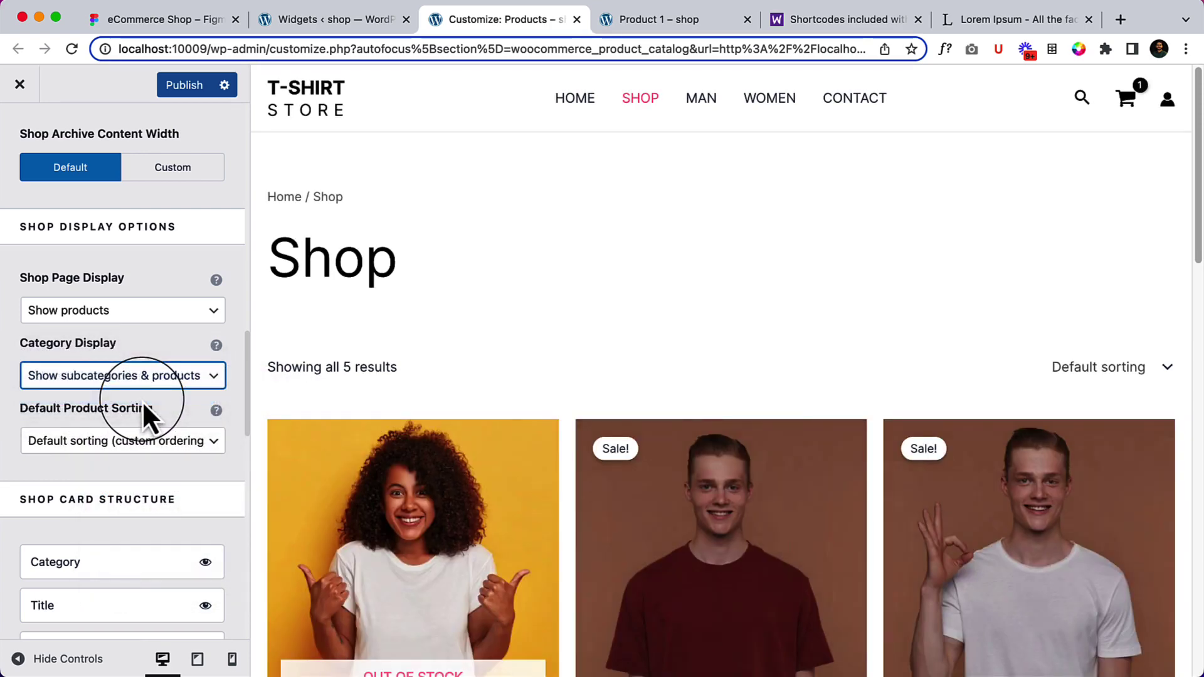
{"action": "scroll", "coordinate": [426, 408], "scroll_direction": "down", "scroll_amount": 10}
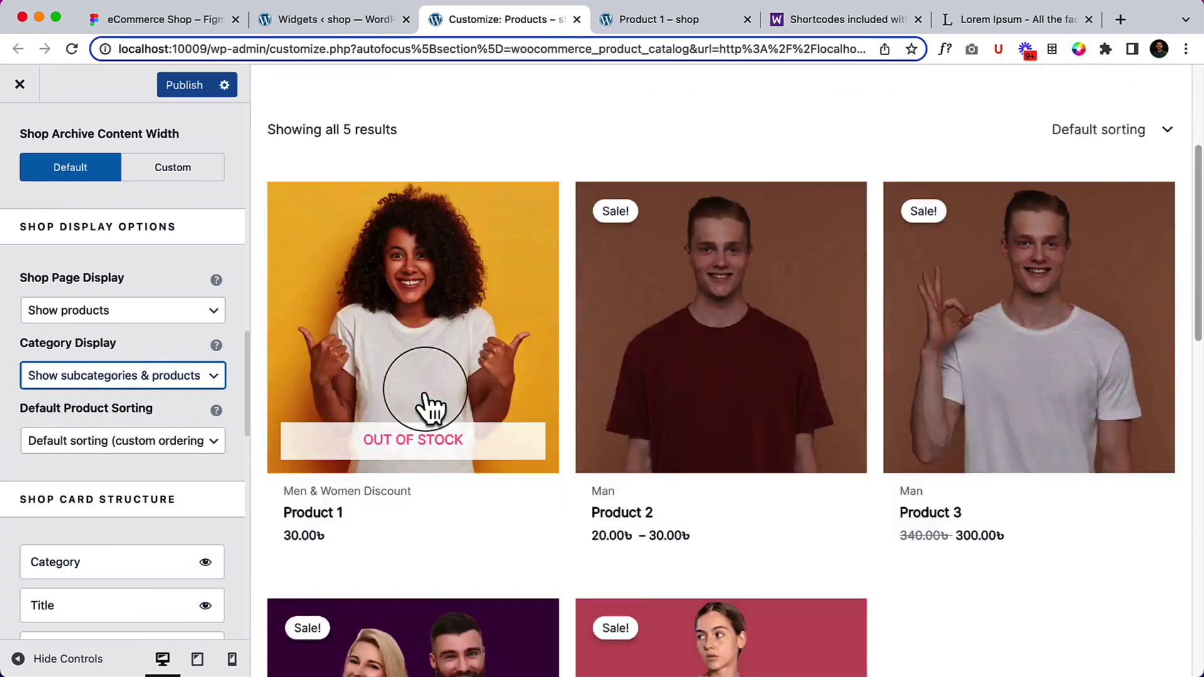
{"action": "scroll", "coordinate": [430, 408], "scroll_direction": "up", "scroll_amount": 6}
{"action": "scroll", "coordinate": [429, 408], "scroll_direction": "up", "scroll_amount": 1}
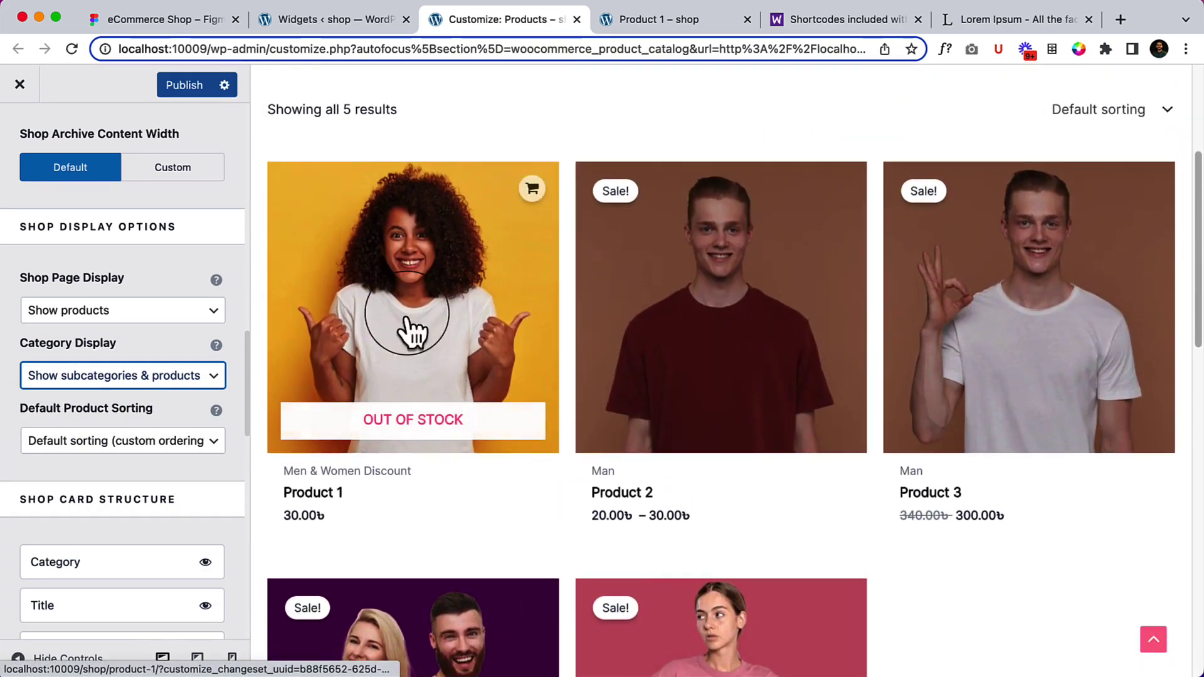
Step: Try Show categories & products as the Shop Page Display and look through the previewed shop page
{"action": "left_click", "coordinate": [159, 313]}
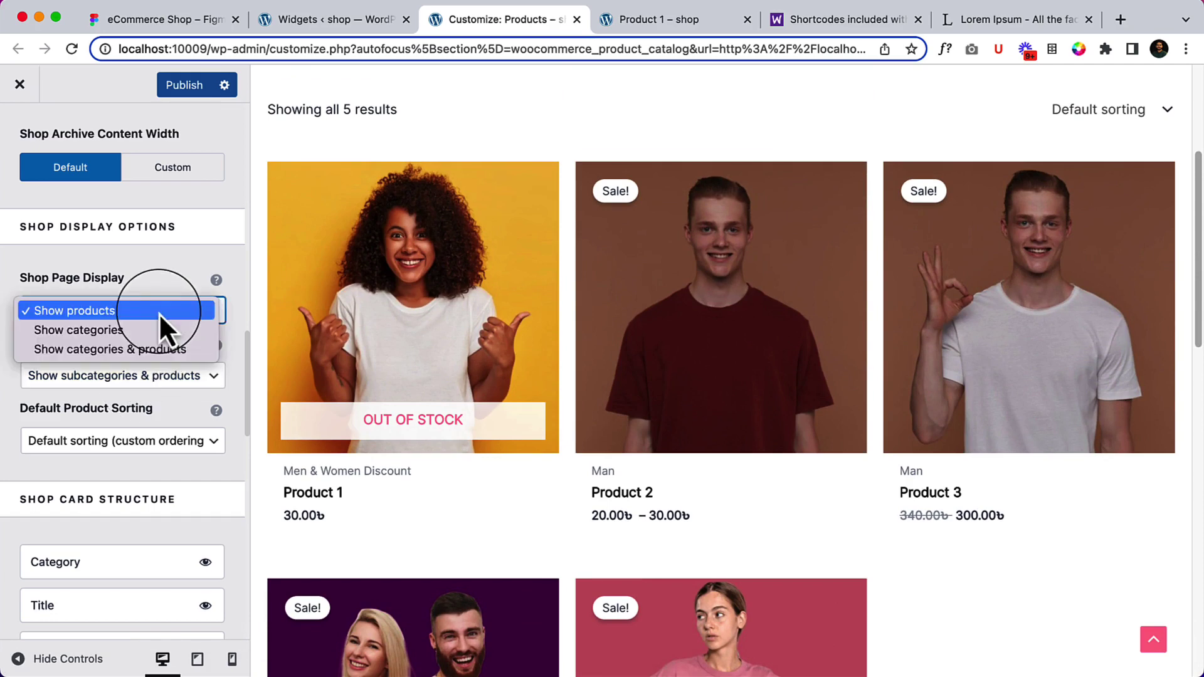
{"action": "left_click", "coordinate": [142, 355]}
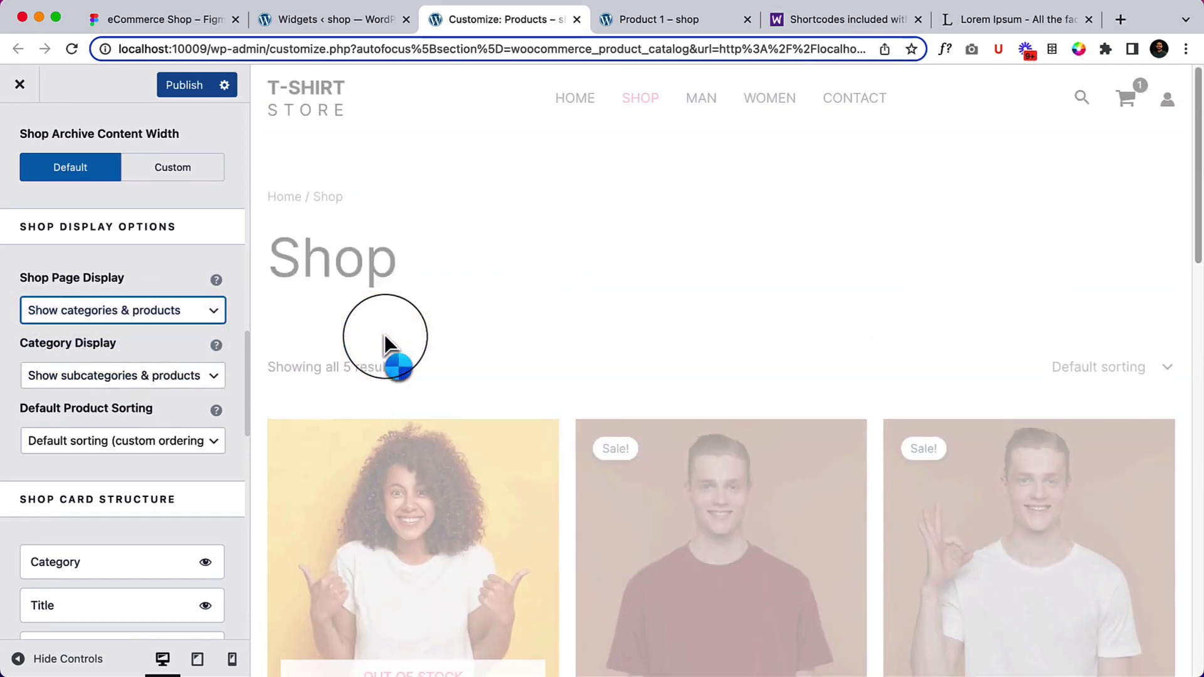
{"action": "scroll", "coordinate": [384, 342], "scroll_direction": "down", "scroll_amount": 4}
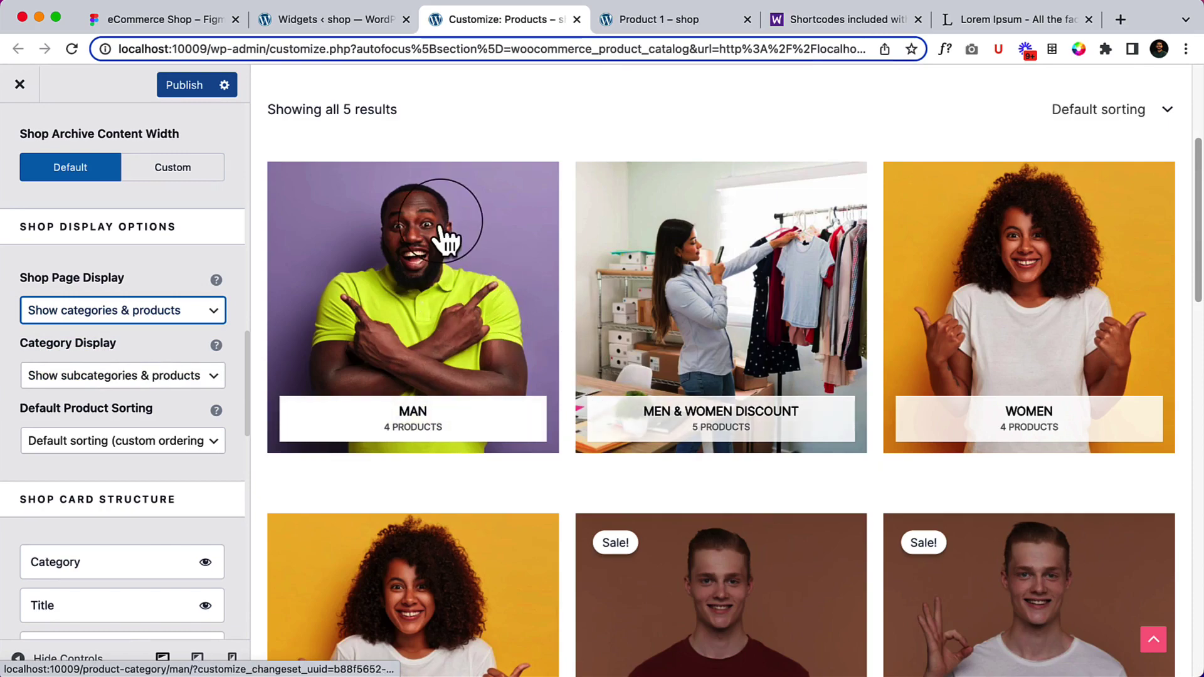
{"action": "scroll", "coordinate": [917, 491], "scroll_direction": "down", "scroll_amount": 4}
{"action": "scroll", "coordinate": [917, 491], "scroll_direction": "down", "scroll_amount": 4}
{"action": "scroll", "coordinate": [778, 437], "scroll_direction": "down", "scroll_amount": 8}
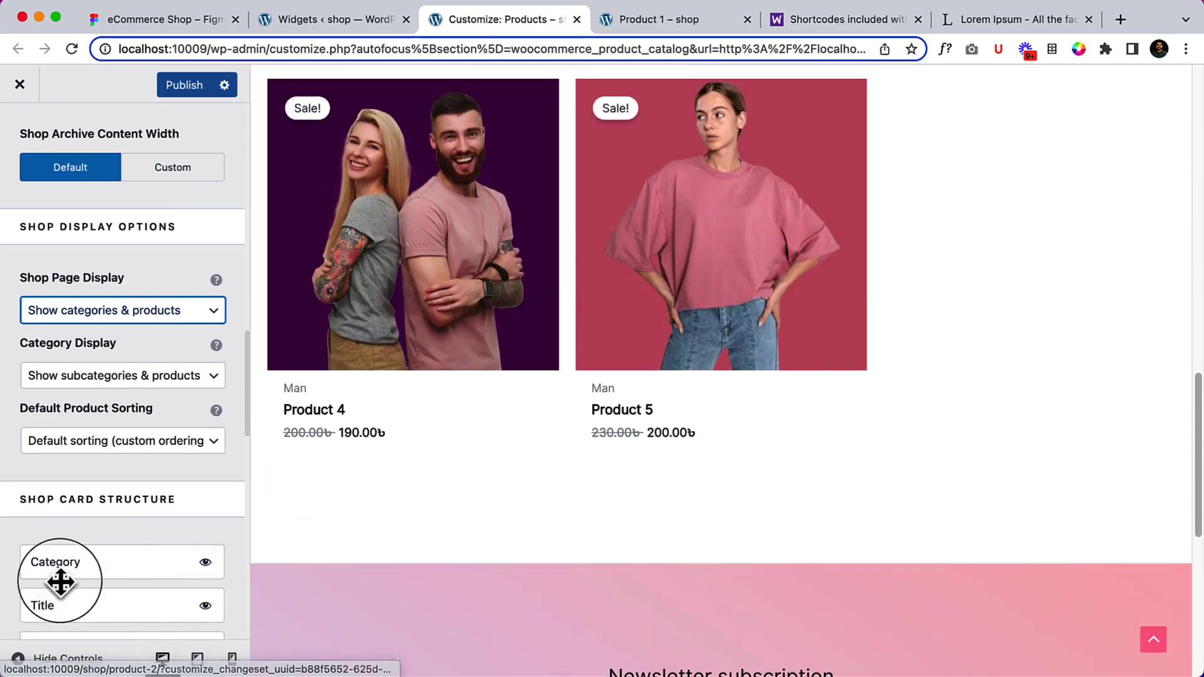
Step: Set both Shop Page Display and Category Display to Show products
{"action": "left_click", "coordinate": [168, 319]}
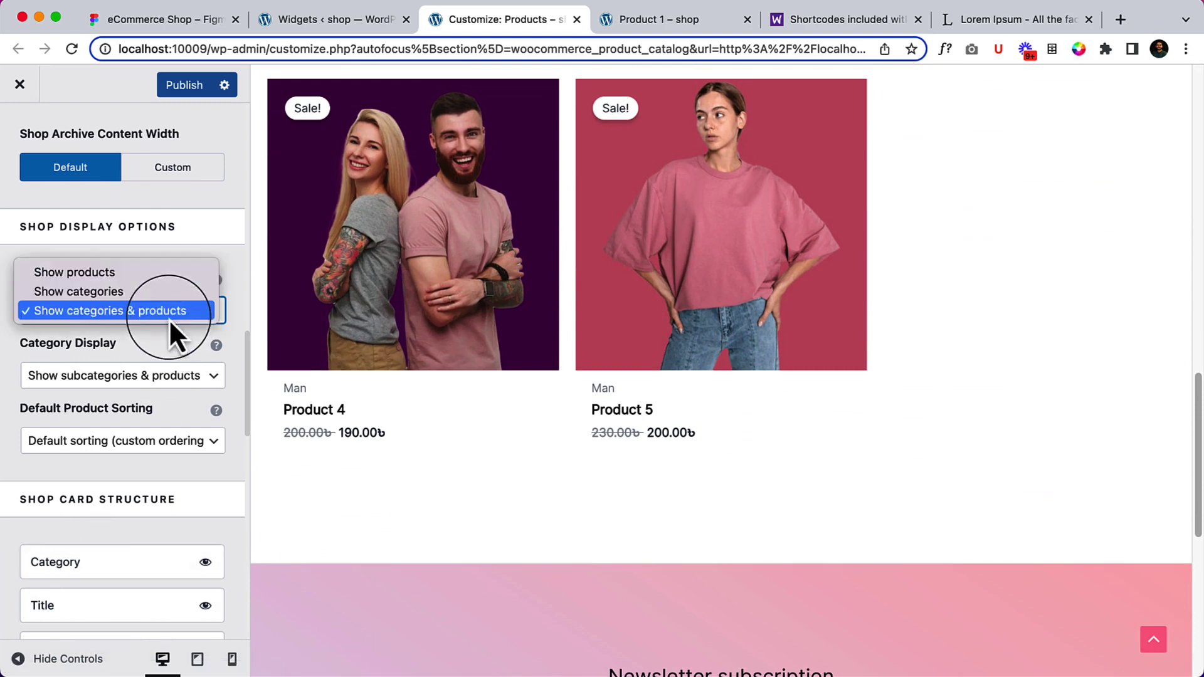
{"action": "left_click", "coordinate": [159, 275]}
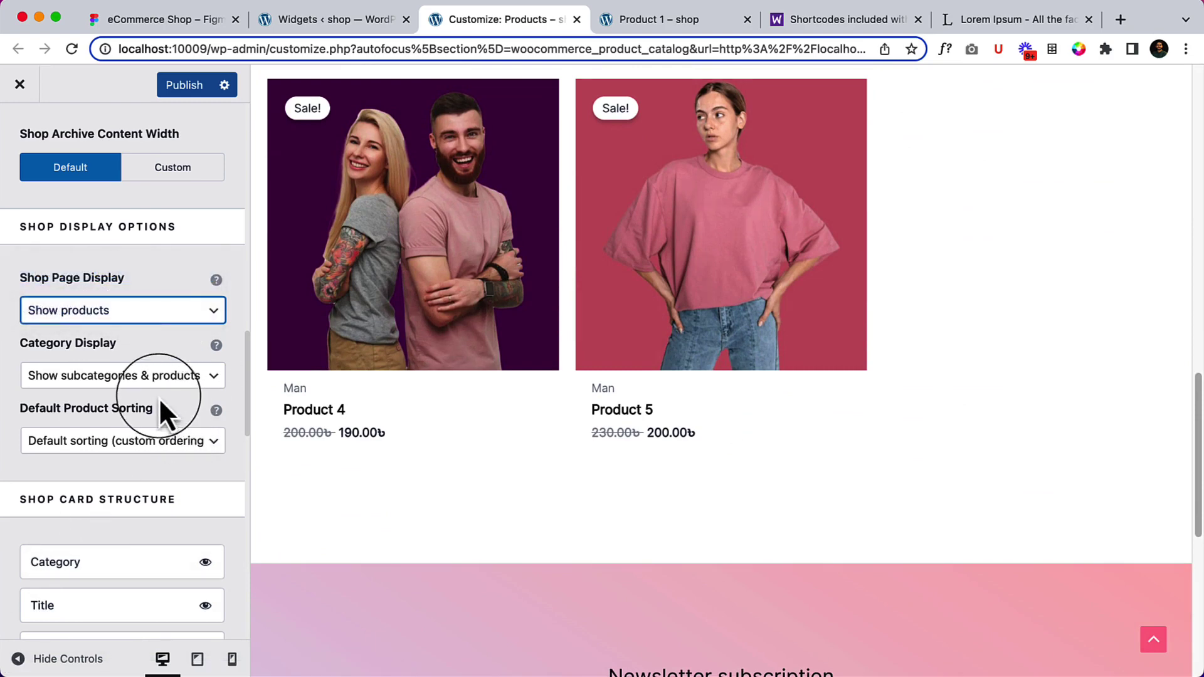
{"action": "left_click", "coordinate": [164, 376]}
{"action": "left_click", "coordinate": [143, 338]}
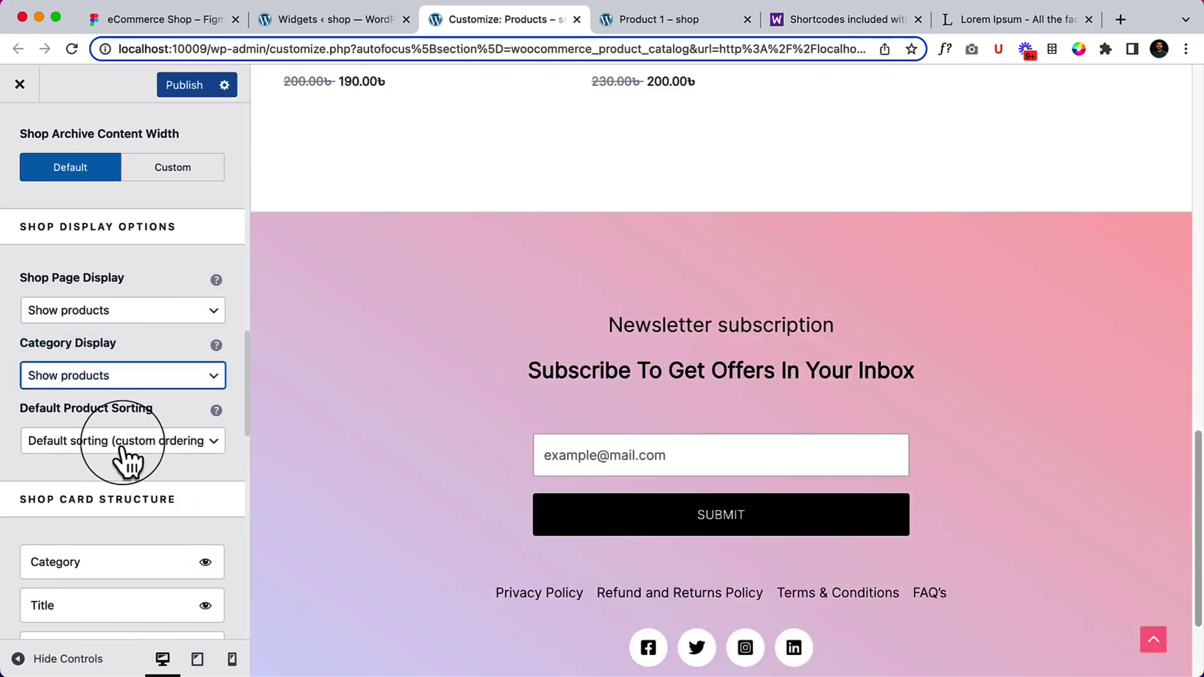
Step: Review the available Default Product Sorting options, keeping the default sorting selected
{"action": "left_click", "coordinate": [123, 444]}
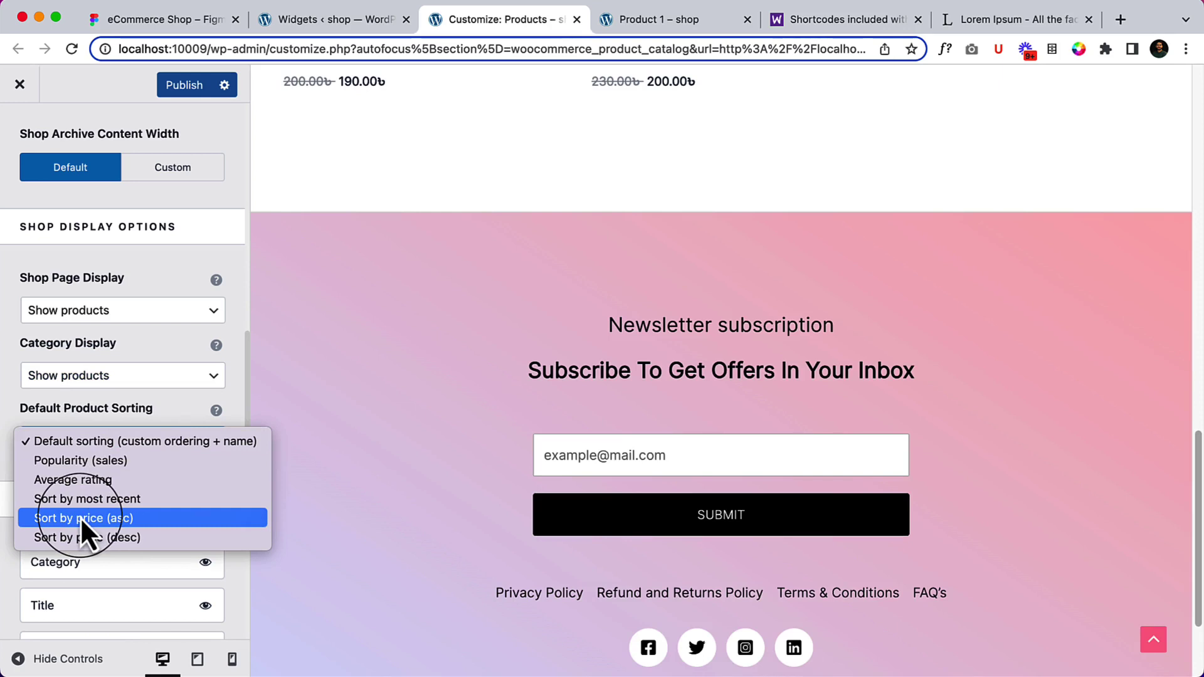
{"action": "left_click", "coordinate": [111, 402]}
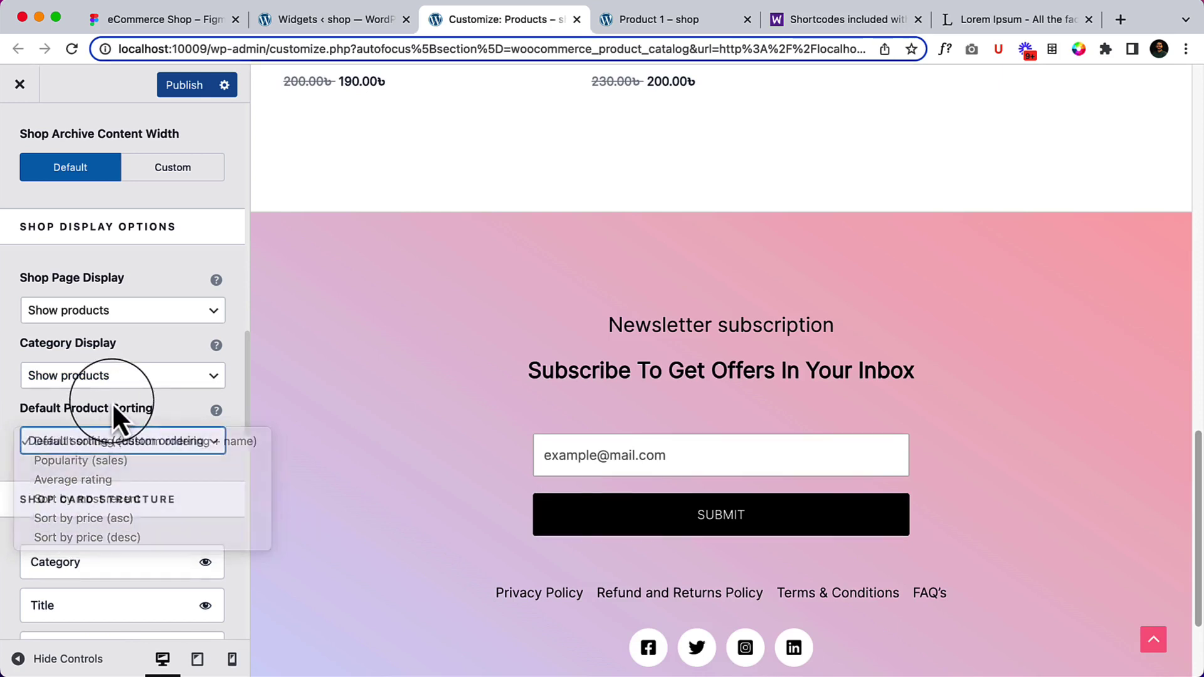
{"action": "scroll", "coordinate": [111, 401], "scroll_direction": "down", "scroll_amount": 3}
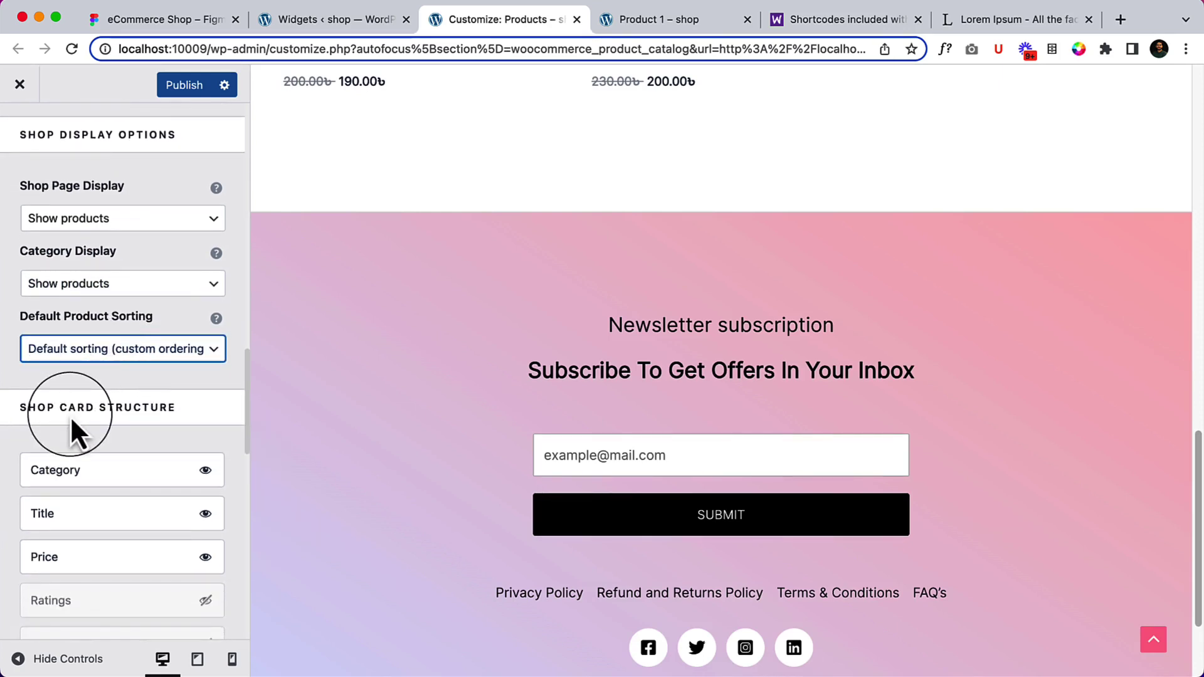
Step: Try moving Category below Price and placing Price above Title in the Shop Card Structure
{"action": "scroll", "coordinate": [70, 416], "scroll_direction": "down", "scroll_amount": 3}
{"action": "scroll", "coordinate": [70, 415], "scroll_direction": "down", "scroll_amount": 2}
{"action": "scroll", "coordinate": [442, 307], "scroll_direction": "up", "scroll_amount": 6}
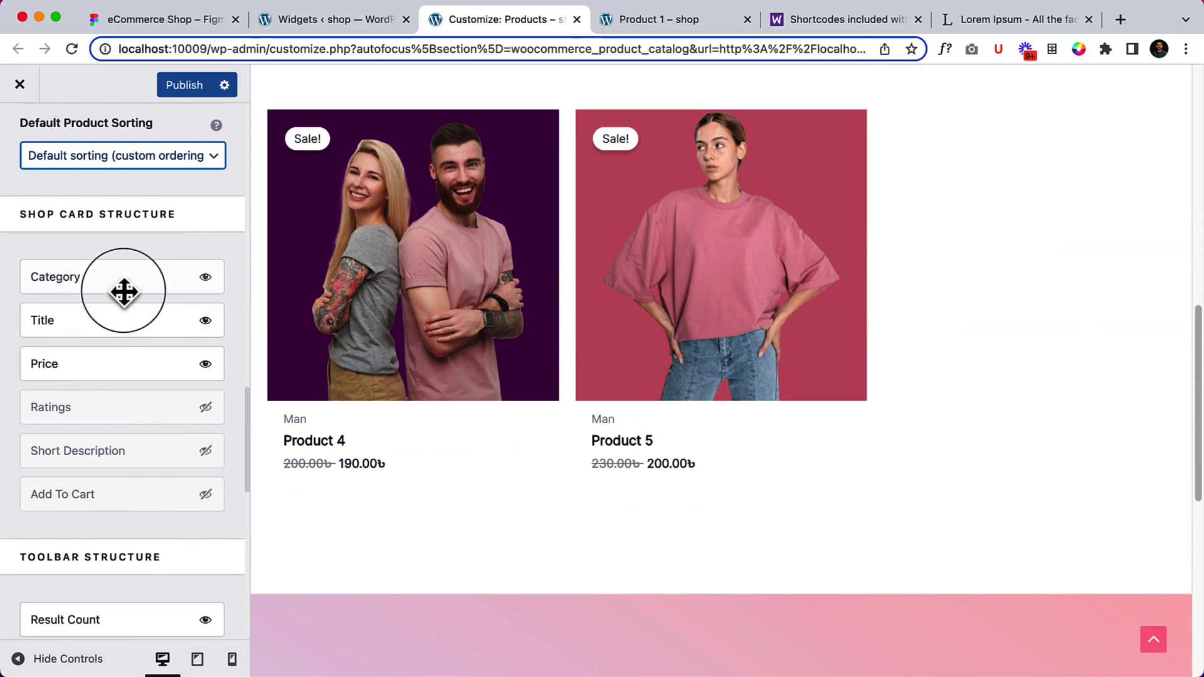
{"action": "left_click_drag", "start_coordinate": [118, 283], "coordinate": [103, 369]}
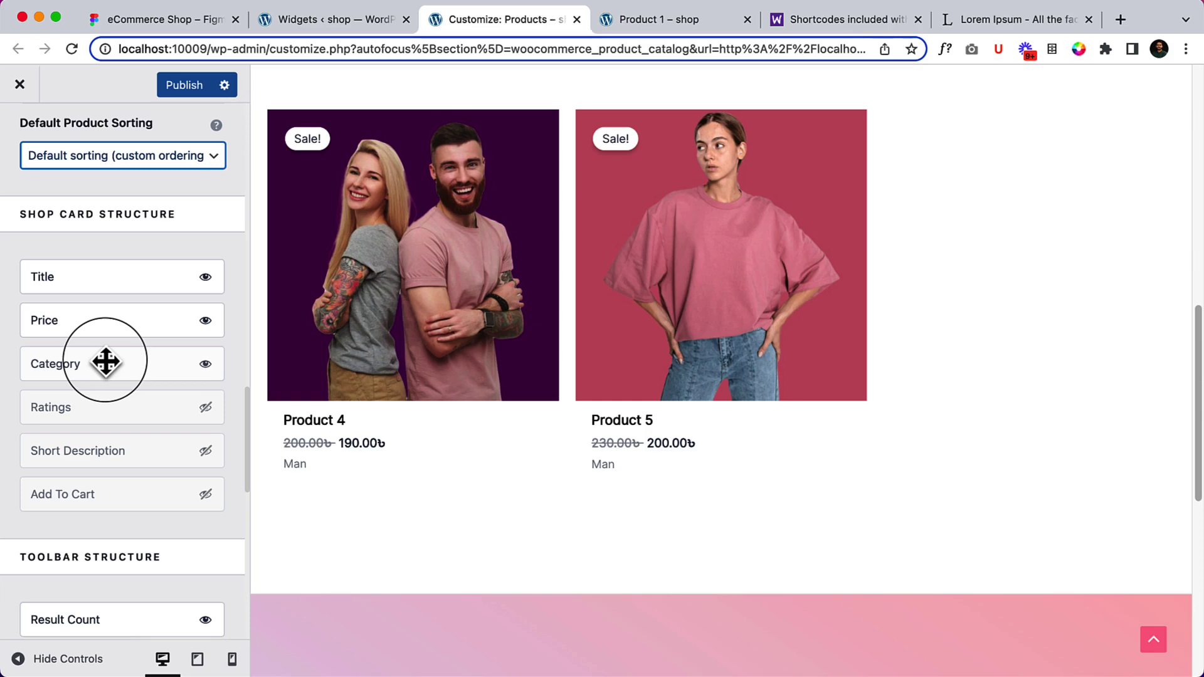
{"action": "left_click_drag", "start_coordinate": [99, 317], "coordinate": [103, 268]}
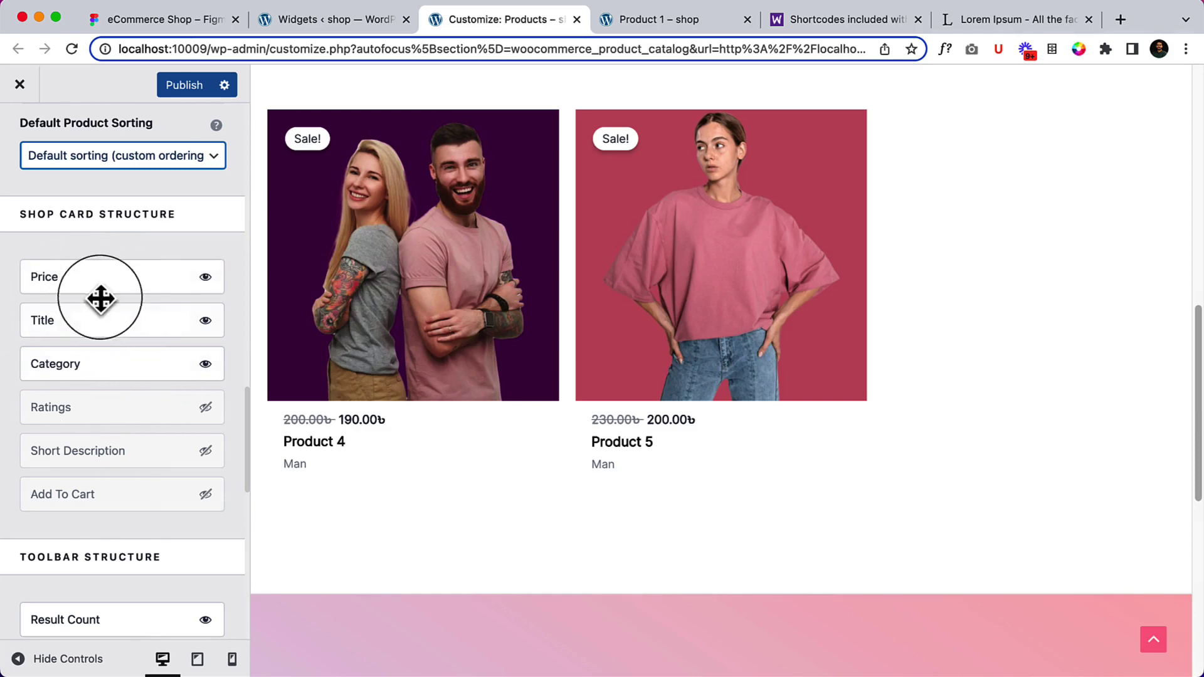
Step: Try showing Short Description, Add To Cart and Ratings on the shop's product cards
{"action": "left_click", "coordinate": [207, 453]}
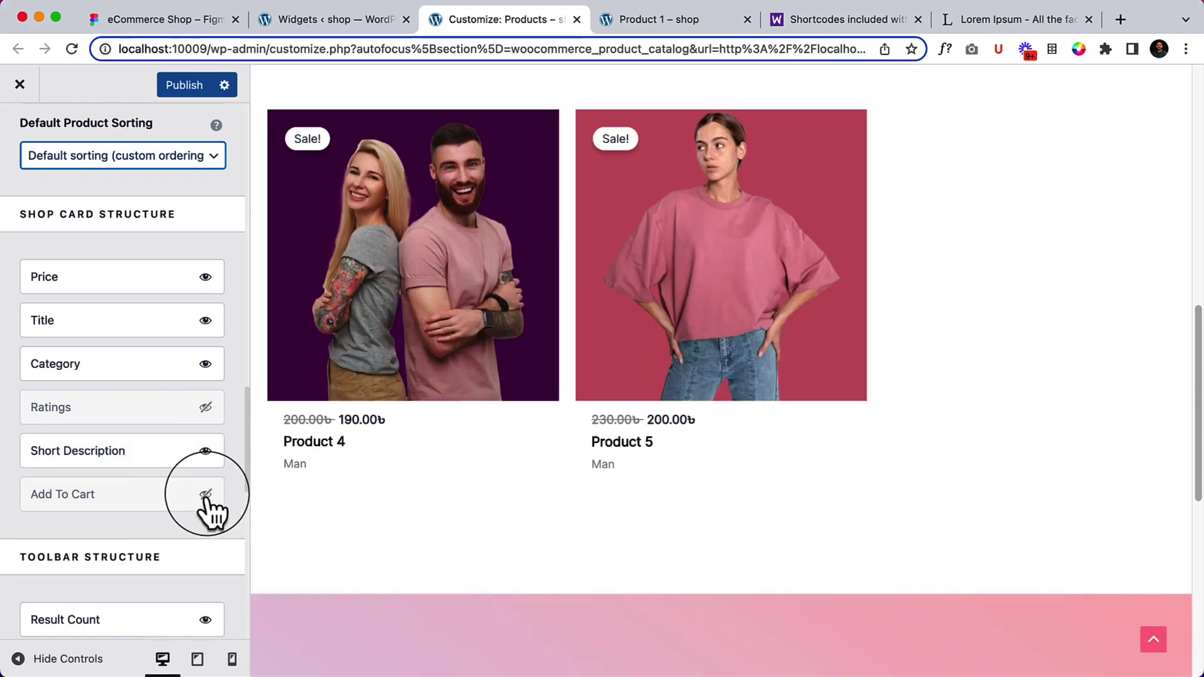
{"action": "left_click", "coordinate": [208, 502]}
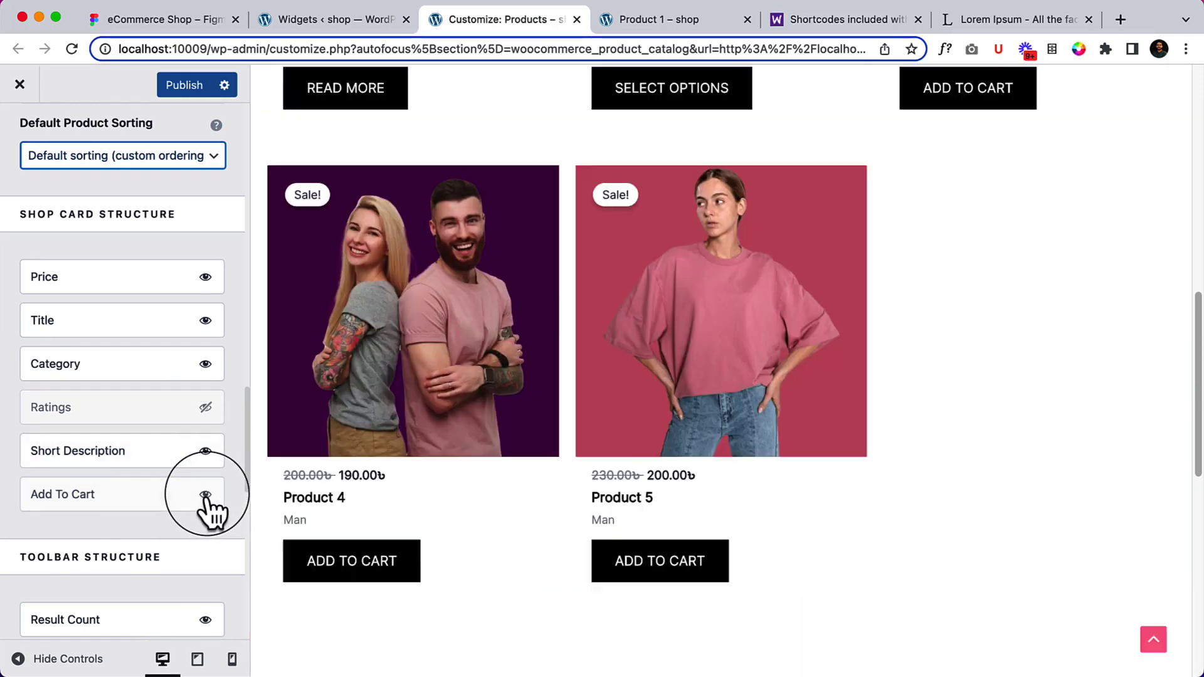
{"action": "left_click", "coordinate": [205, 409]}
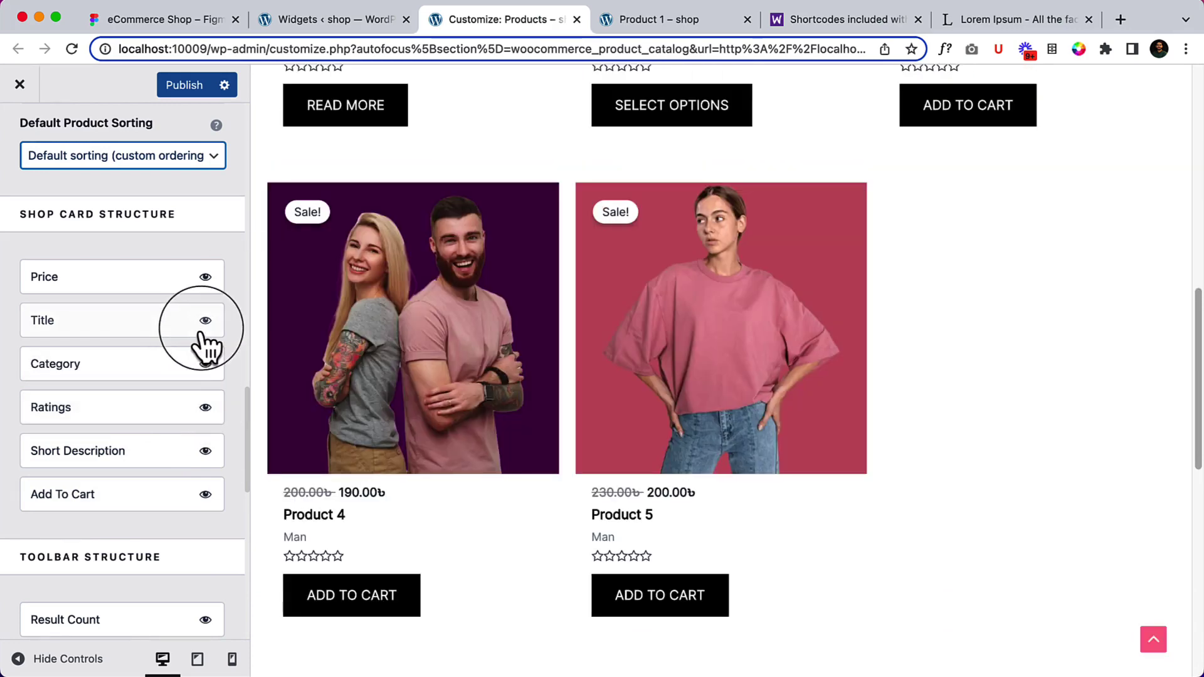
Step: Reorder the shop card elements to Category, Title, Price as in the Figma design and hide Ratings, Short Description and Add To Cart
{"action": "left_click_drag", "start_coordinate": [177, 320], "coordinate": [180, 271]}
{"action": "left_click", "coordinate": [197, 21]}
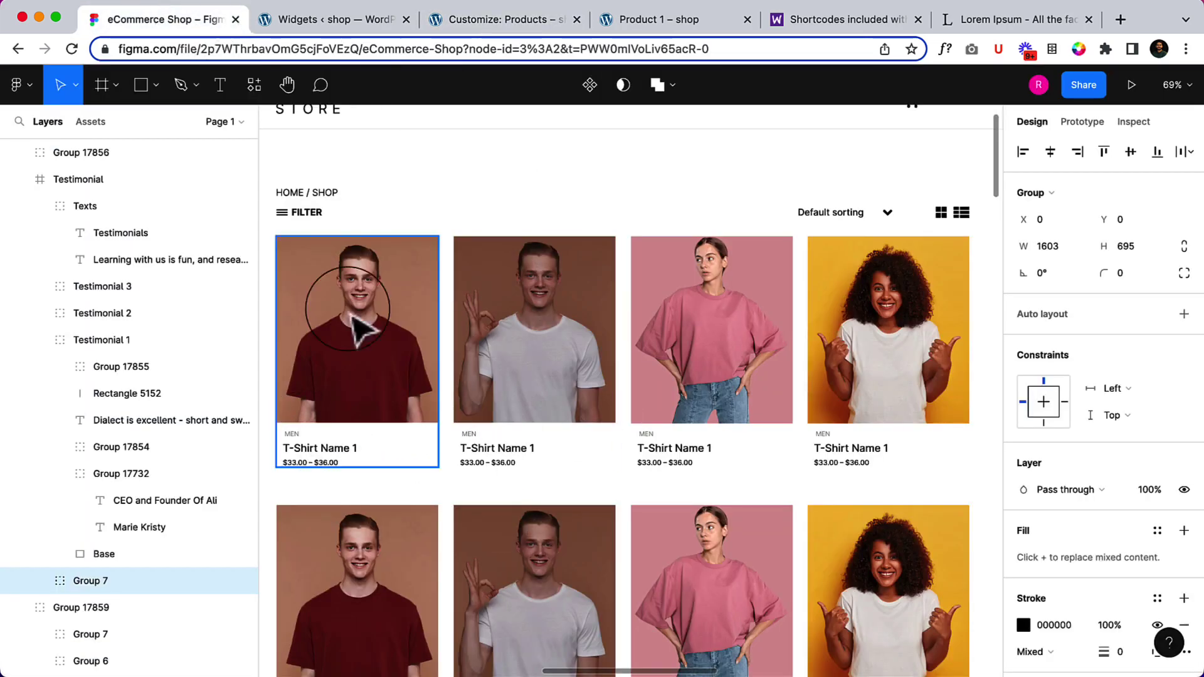
{"action": "left_click", "coordinate": [514, 17]}
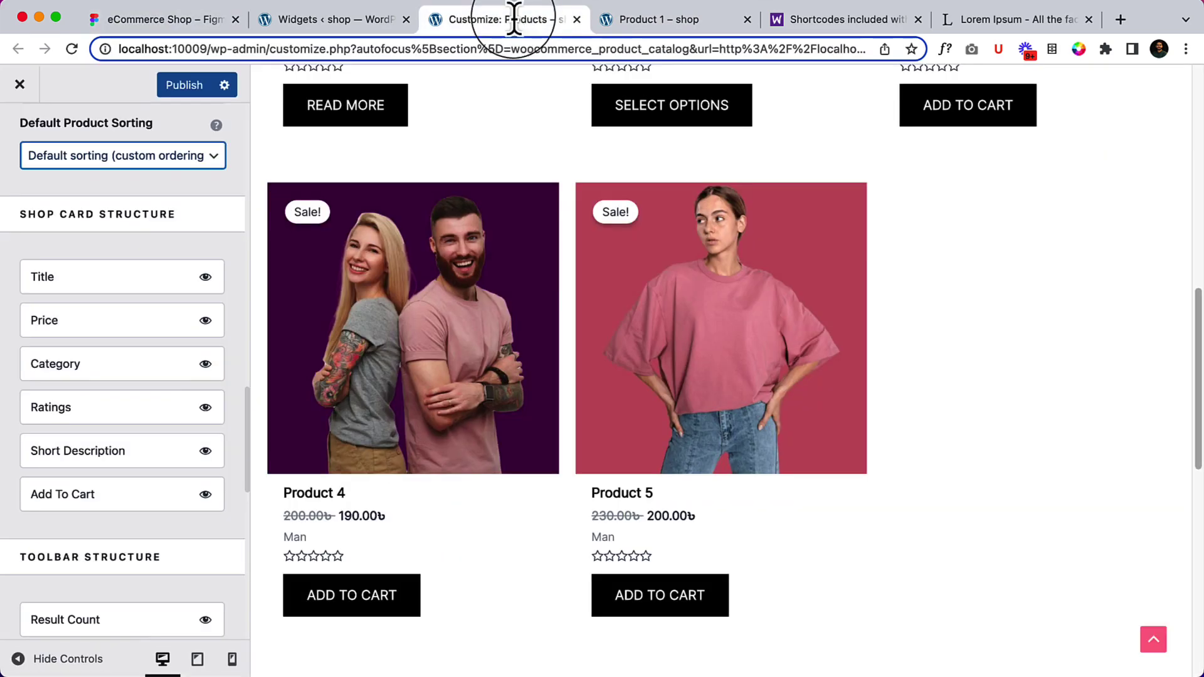
{"action": "left_click_drag", "start_coordinate": [82, 371], "coordinate": [89, 273]}
{"action": "left_click", "coordinate": [205, 408]}
{"action": "left_click", "coordinate": [205, 452]}
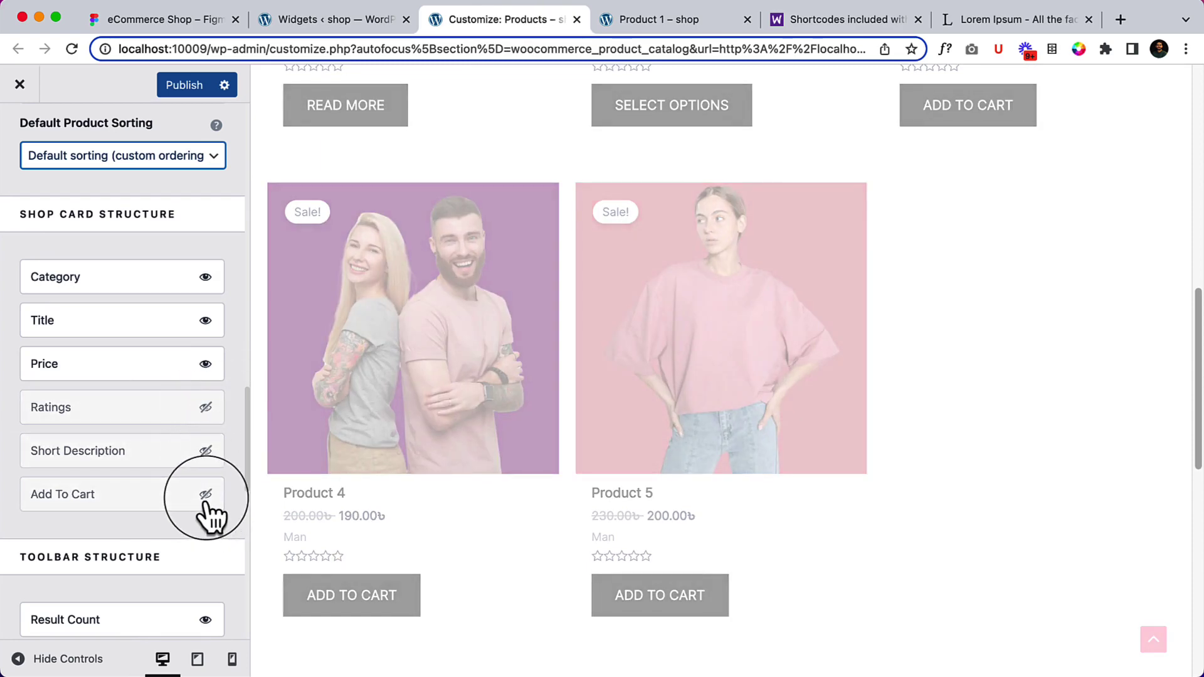
Step: Enable Filter in the Toolbar Structure and test opening and closing the Shop Filters panel in the preview
{"action": "scroll", "coordinate": [201, 497], "scroll_direction": "down", "scroll_amount": 3}
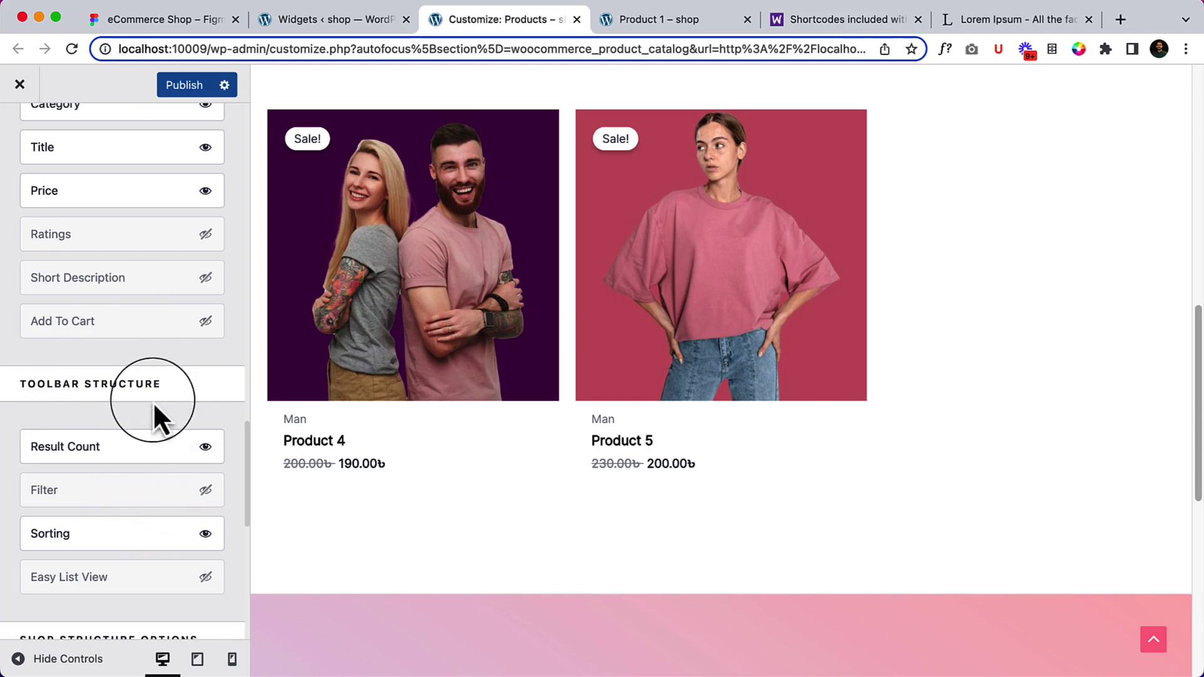
{"action": "scroll", "coordinate": [516, 358], "scroll_direction": "up", "scroll_amount": 10}
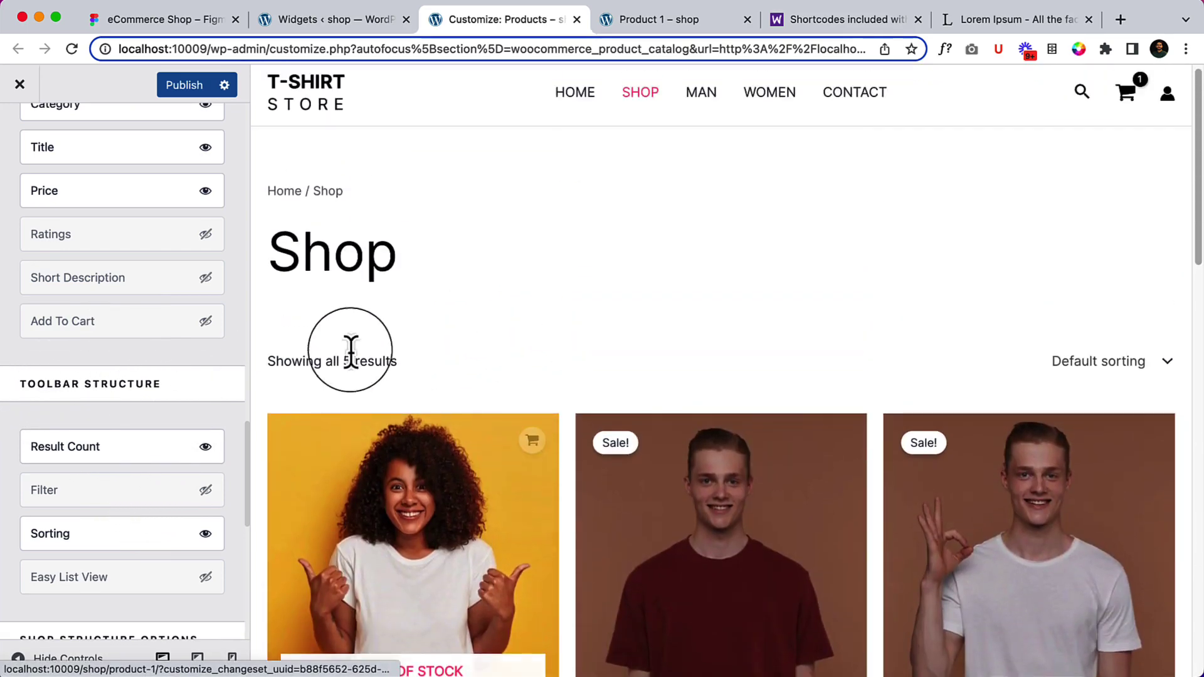
{"action": "scroll", "coordinate": [194, 360], "scroll_direction": "down", "scroll_amount": 2}
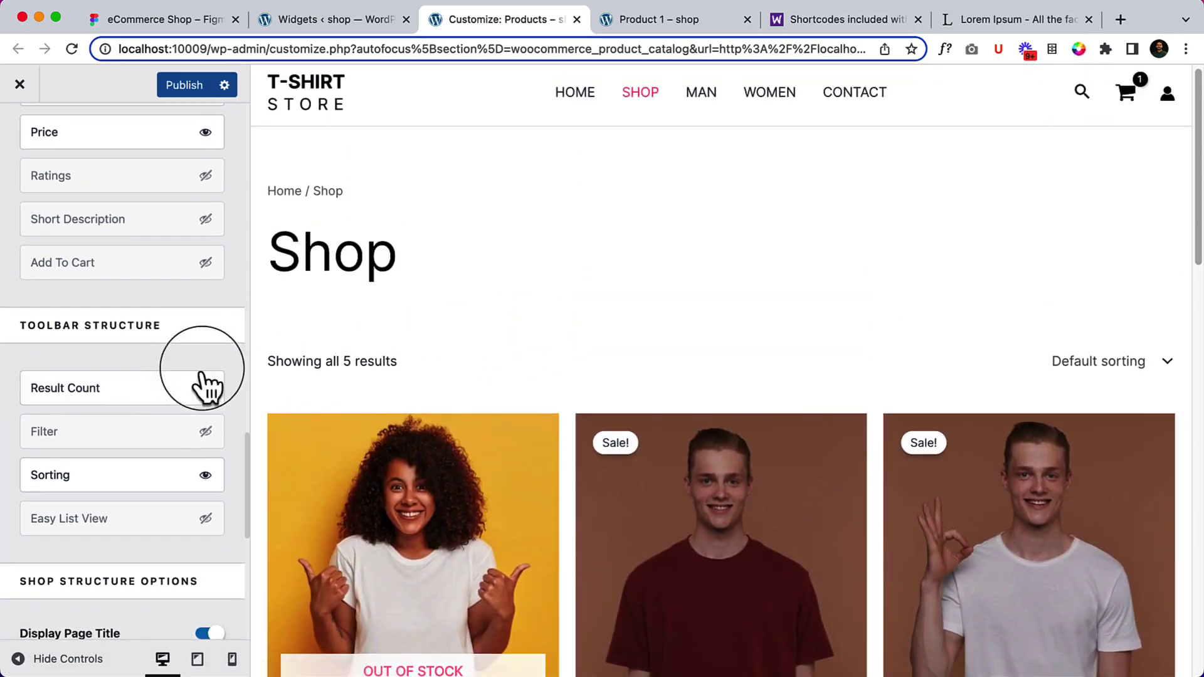
{"action": "left_click", "coordinate": [205, 433]}
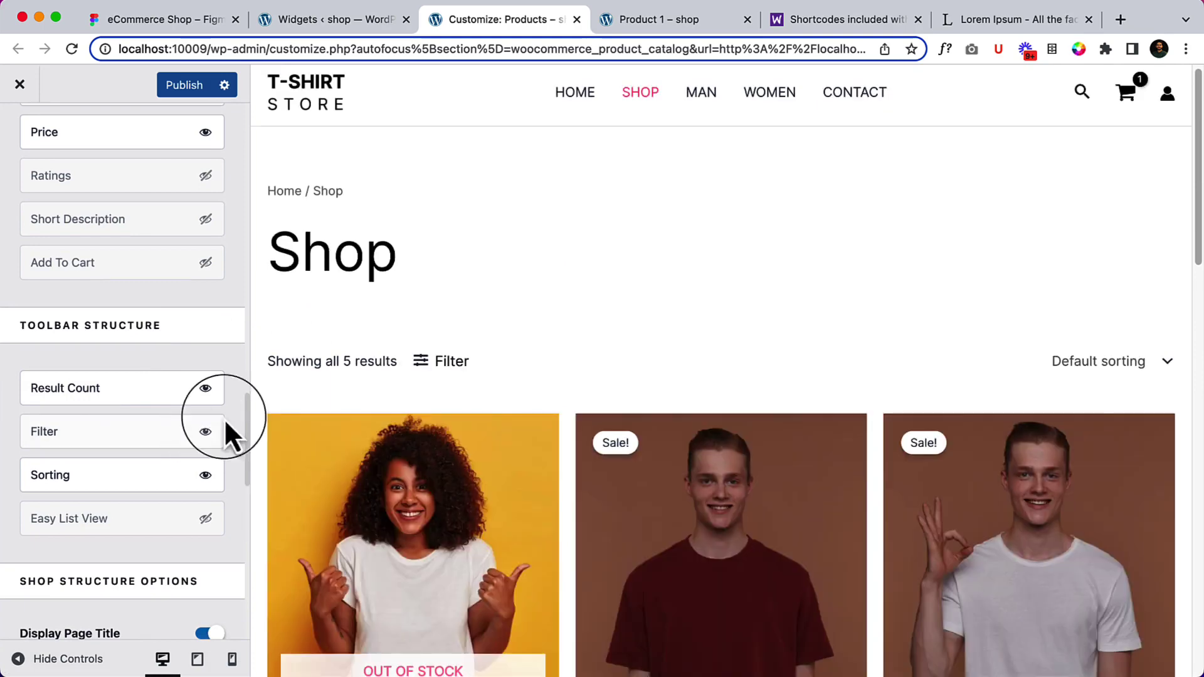
{"action": "left_click", "coordinate": [433, 371]}
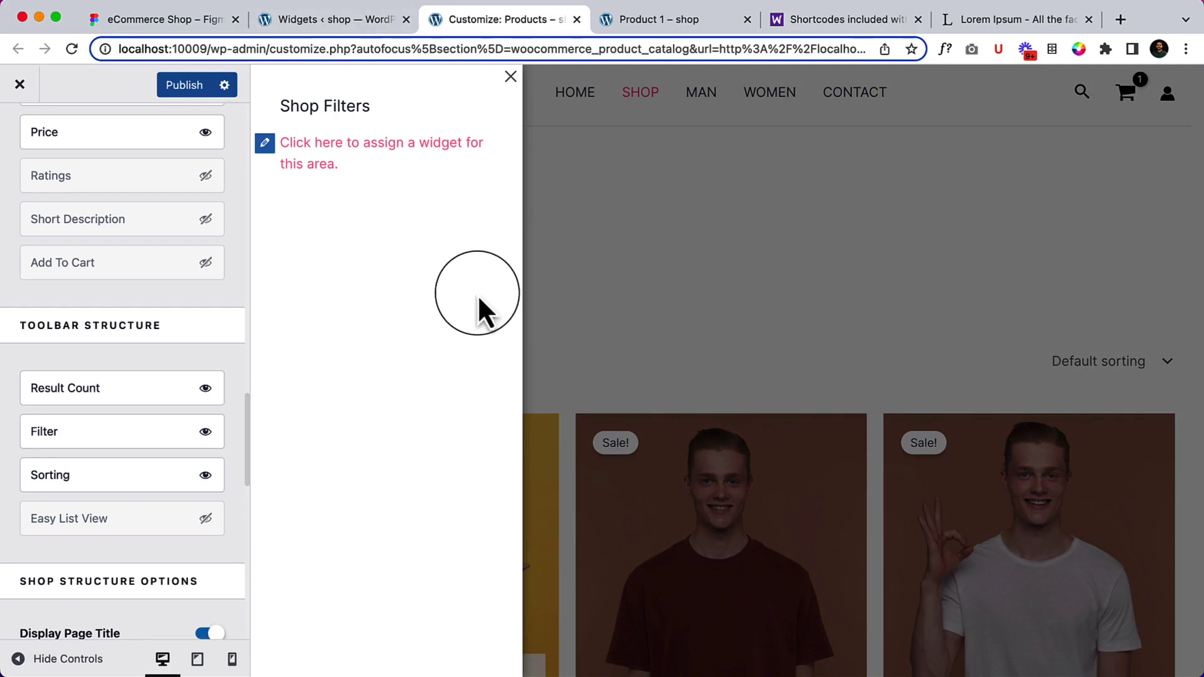
{"action": "left_click", "coordinate": [509, 76]}
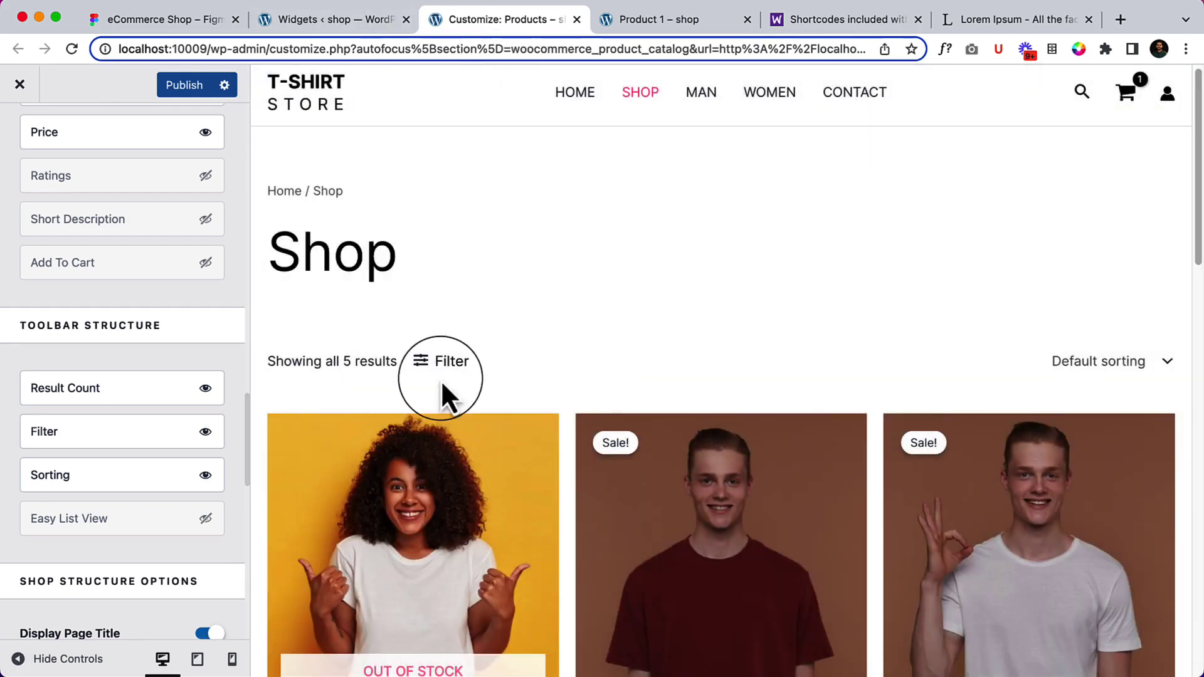
Step: Enable Easy List View in the Toolbar Structure and check the view switcher in the shop preview
{"action": "scroll", "coordinate": [161, 538], "scroll_direction": "down", "scroll_amount": 2}
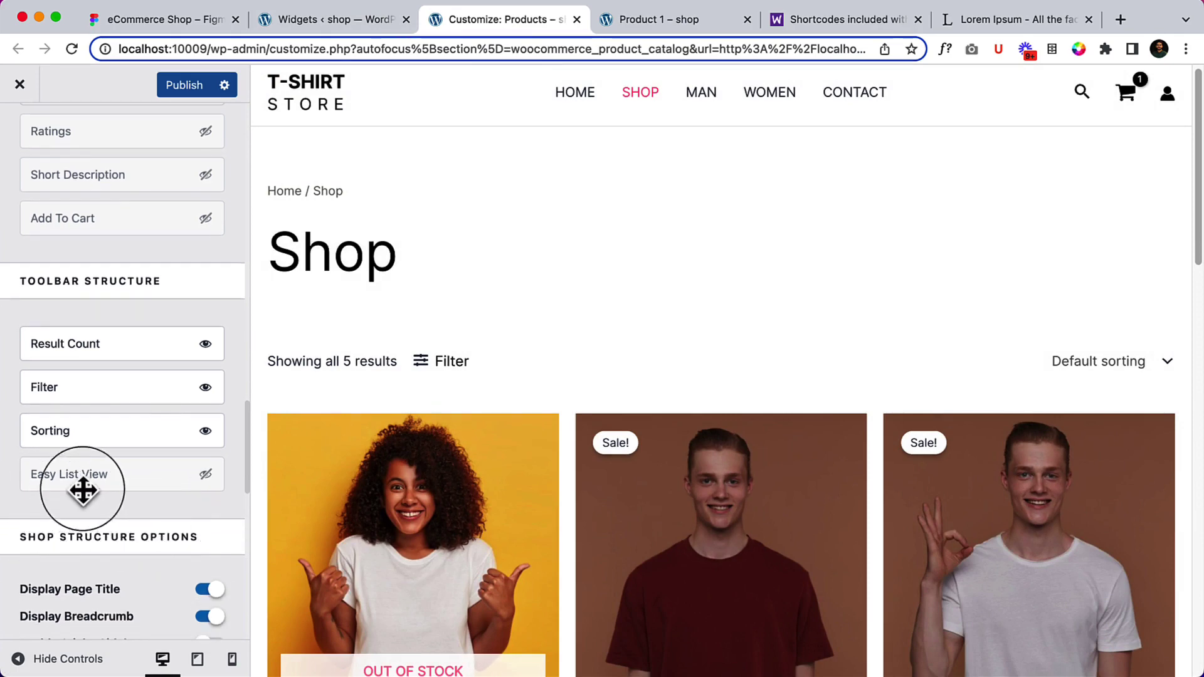
{"action": "left_click", "coordinate": [205, 475]}
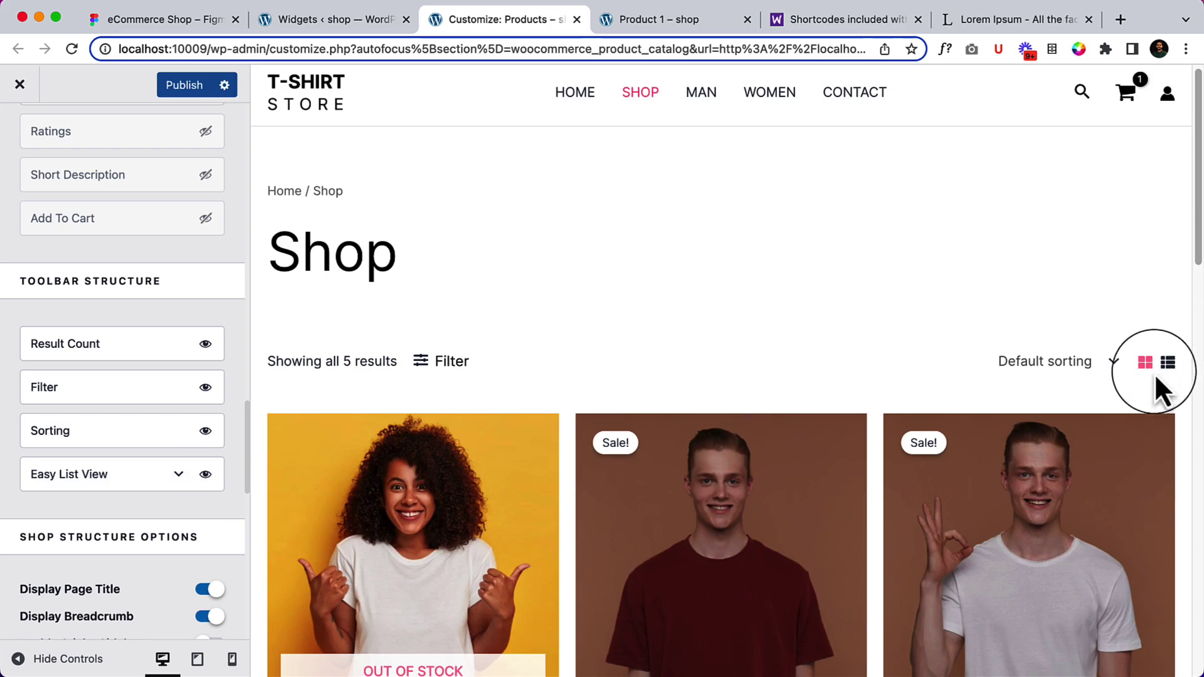
{"action": "scroll", "coordinate": [639, 367], "scroll_direction": "down", "scroll_amount": 3}
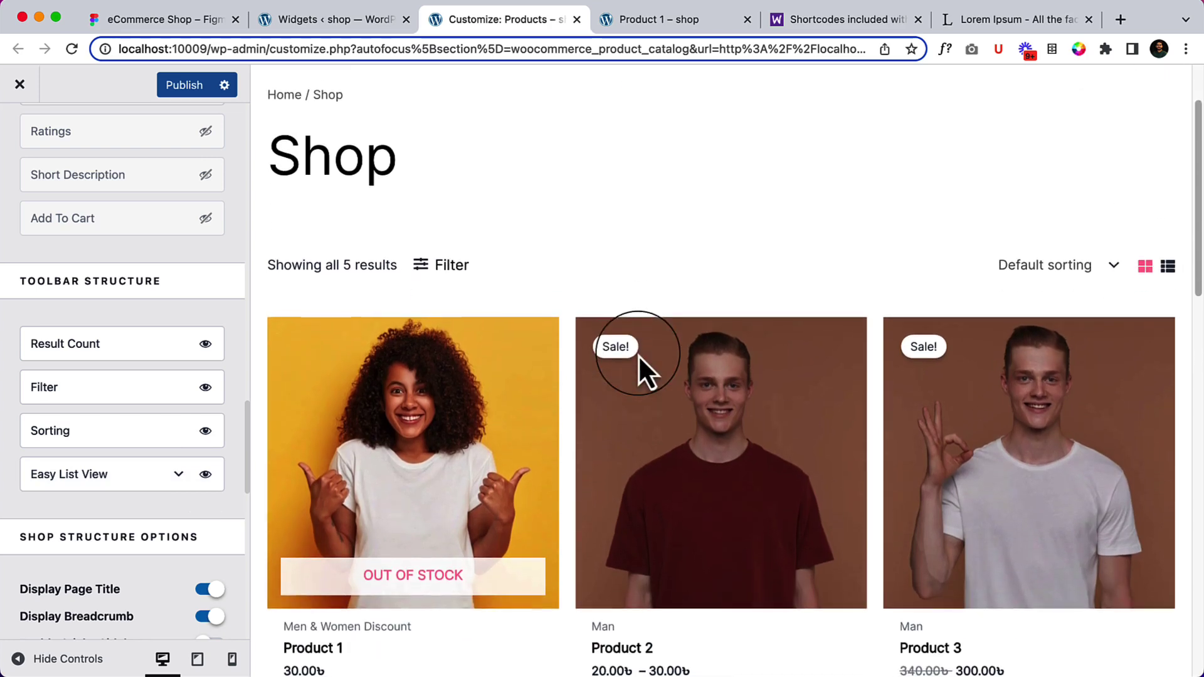
Step: Try Top content alignment for Easy List View in the previewed list layout, restoring Center before closing its settings
{"action": "left_click", "coordinate": [178, 478]}
{"action": "scroll", "coordinate": [181, 479], "scroll_direction": "down", "scroll_amount": 5}
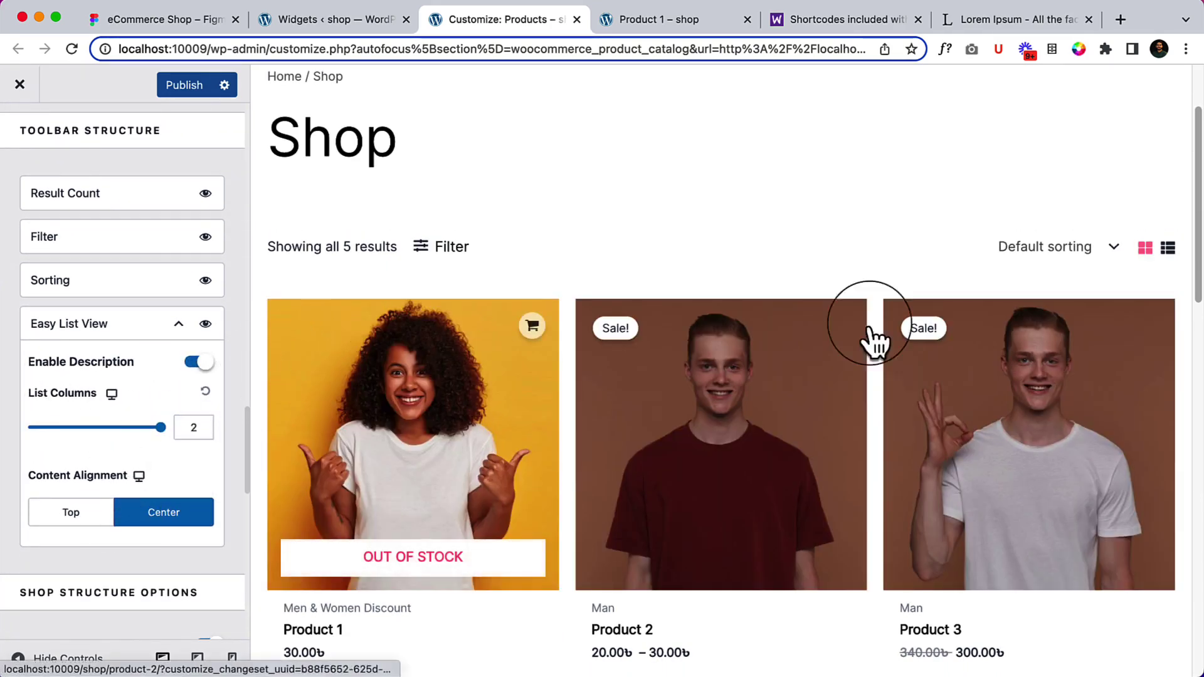
{"action": "left_click", "coordinate": [1167, 247]}
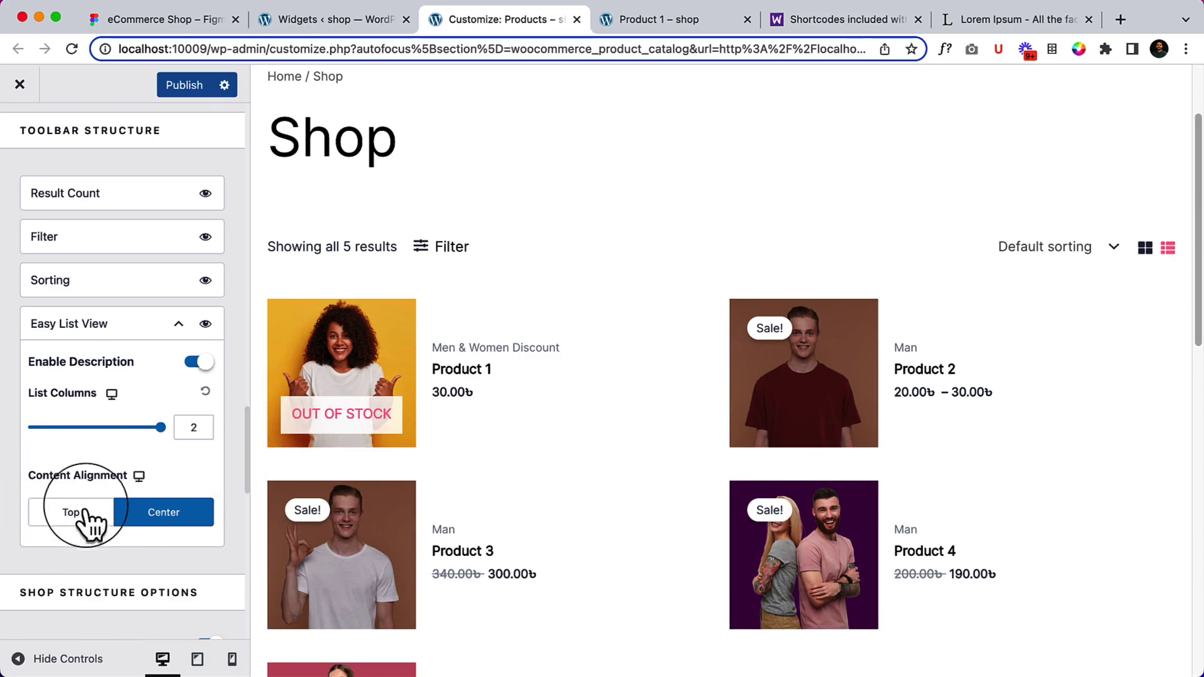
{"action": "left_click", "coordinate": [63, 520]}
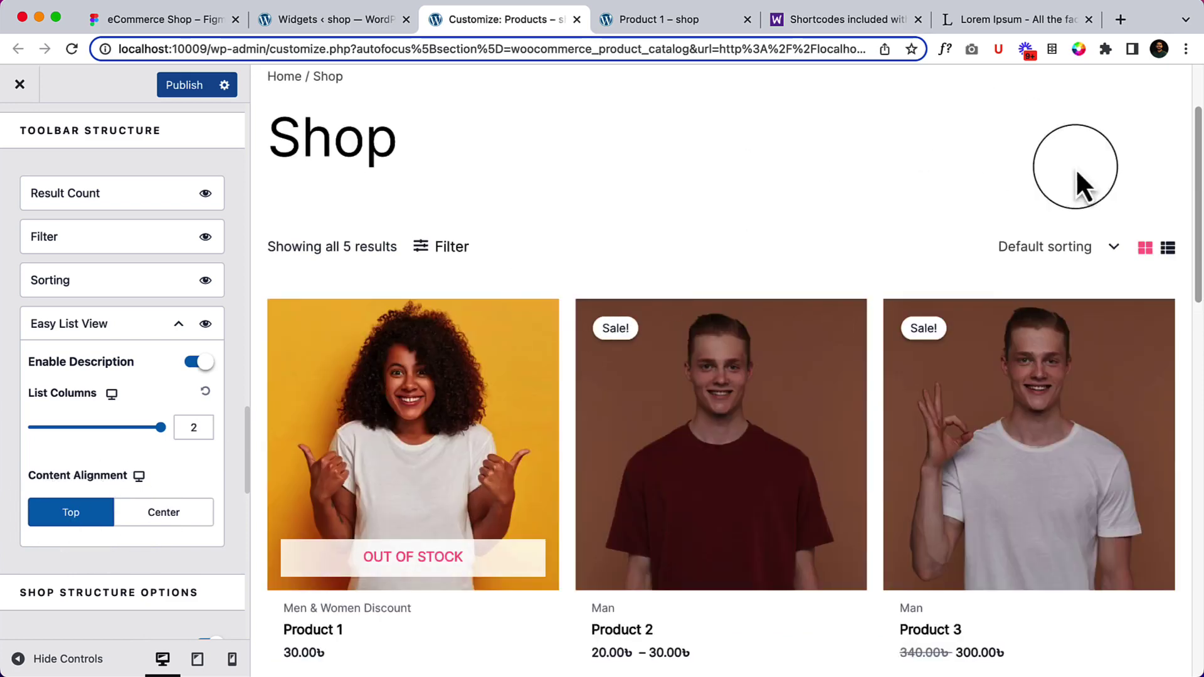
{"action": "left_click", "coordinate": [1169, 258]}
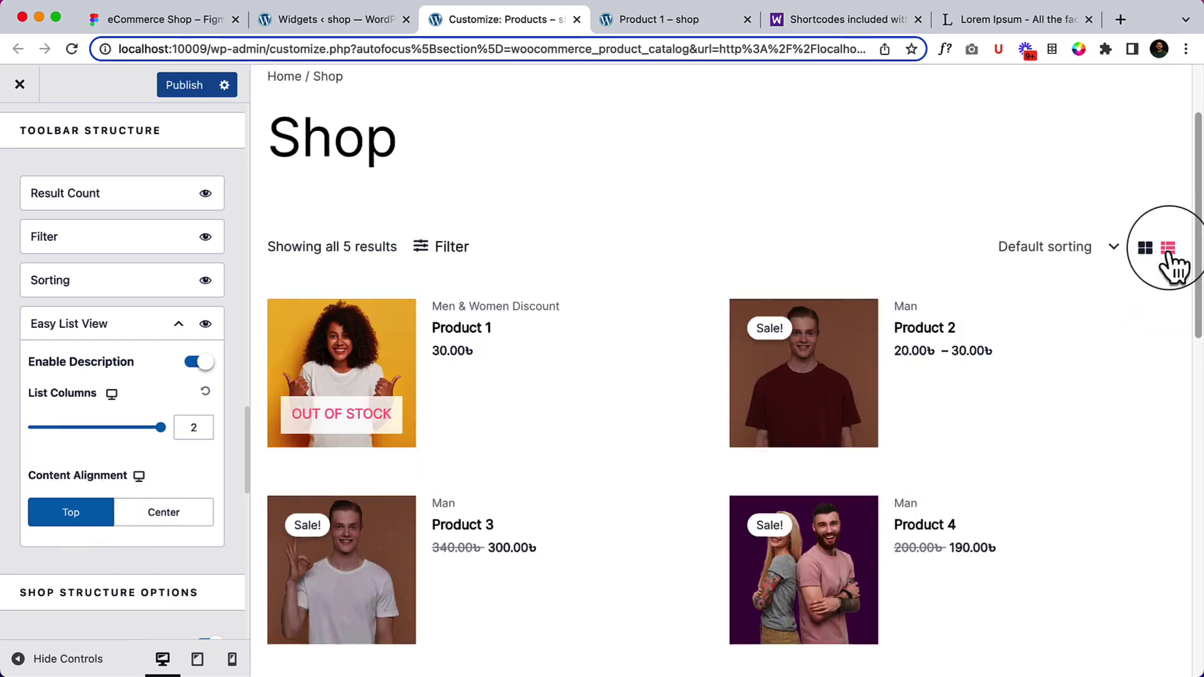
{"action": "left_click", "coordinate": [167, 525]}
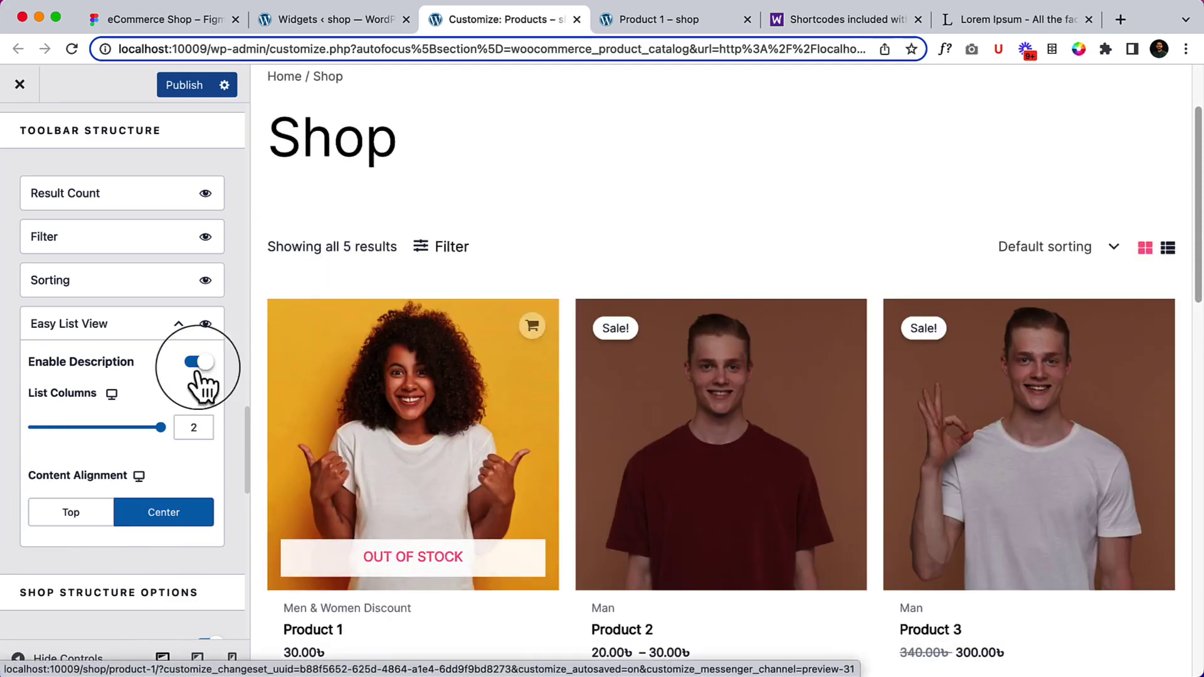
{"action": "left_click", "coordinate": [171, 333]}
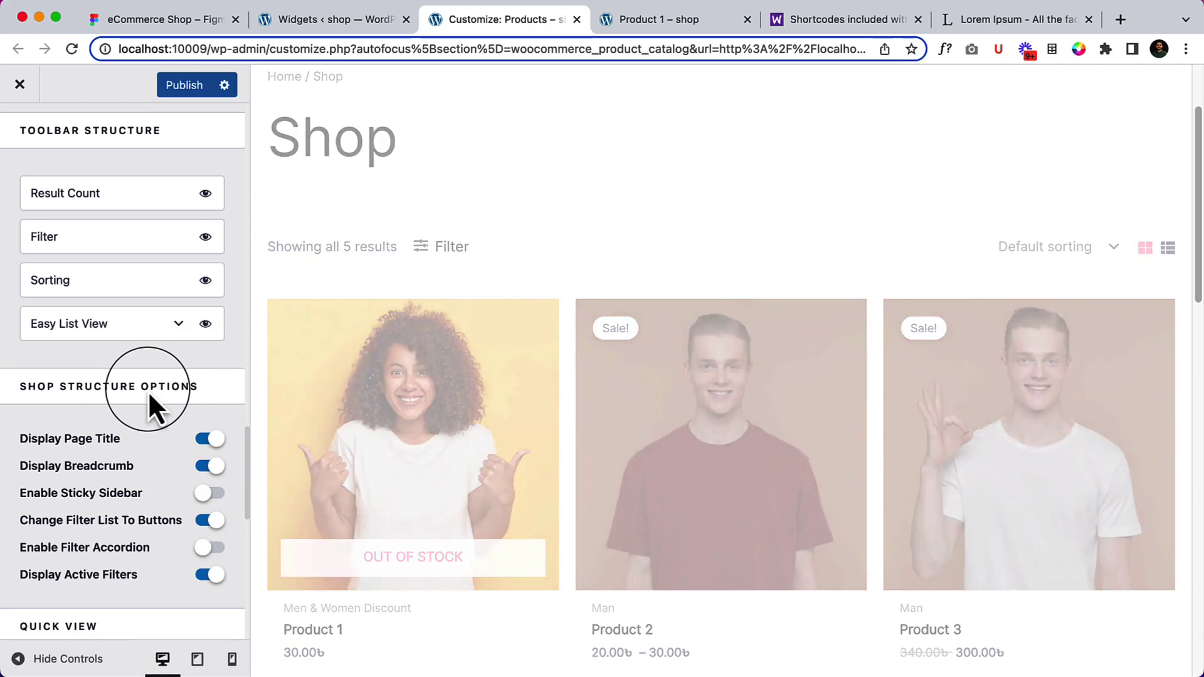
Step: Compare the shop toolbar and page heading area with the Figma design and turn off Display Page Title
{"action": "scroll", "coordinate": [148, 390], "scroll_direction": "up", "scroll_amount": 1}
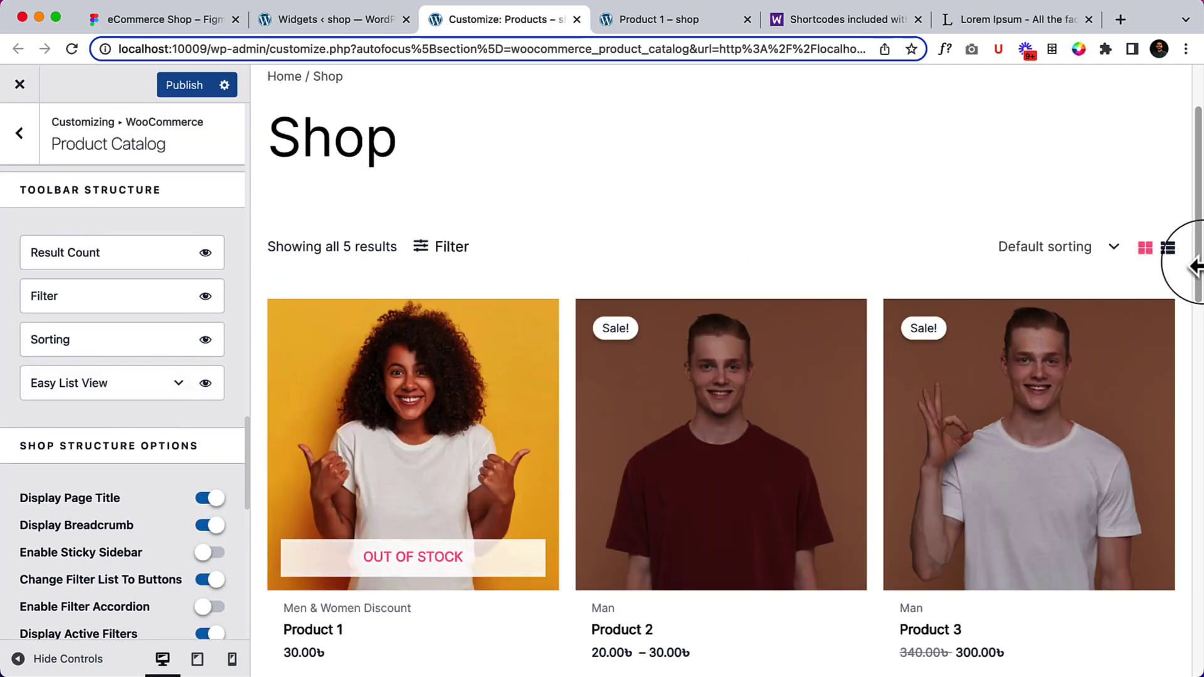
{"action": "left_click", "coordinate": [185, 23]}
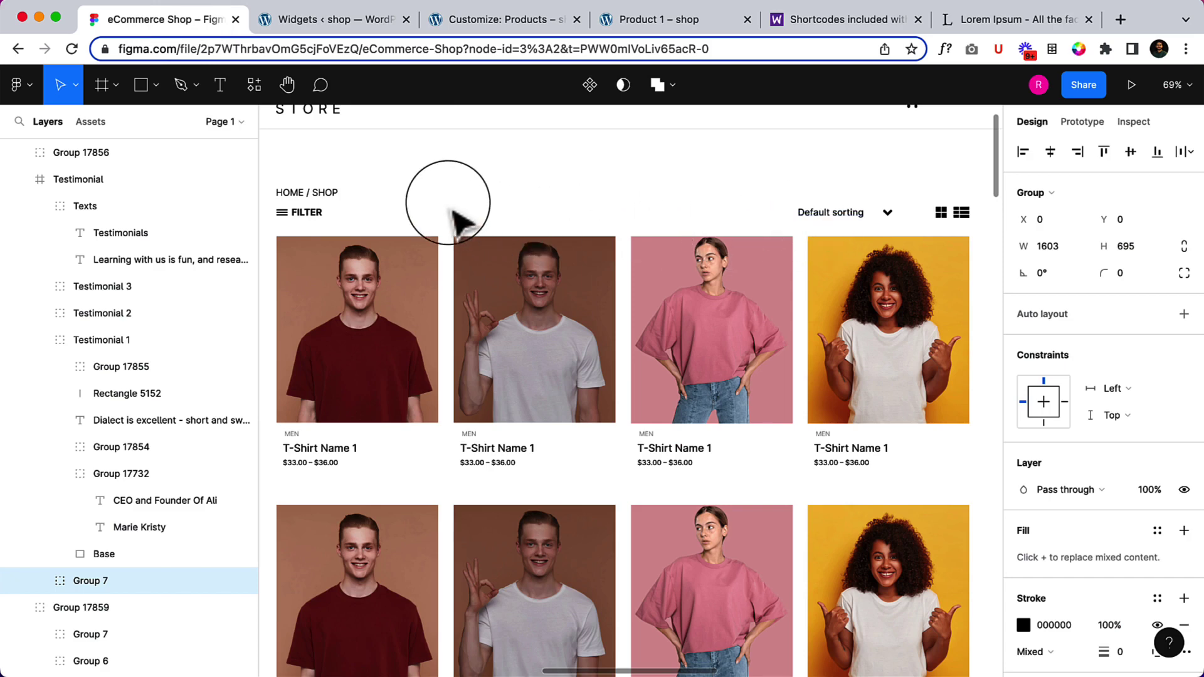
{"action": "scroll", "coordinate": [458, 219], "scroll_direction": "down", "scroll_amount": 1}
{"action": "left_click", "coordinate": [443, 19]}
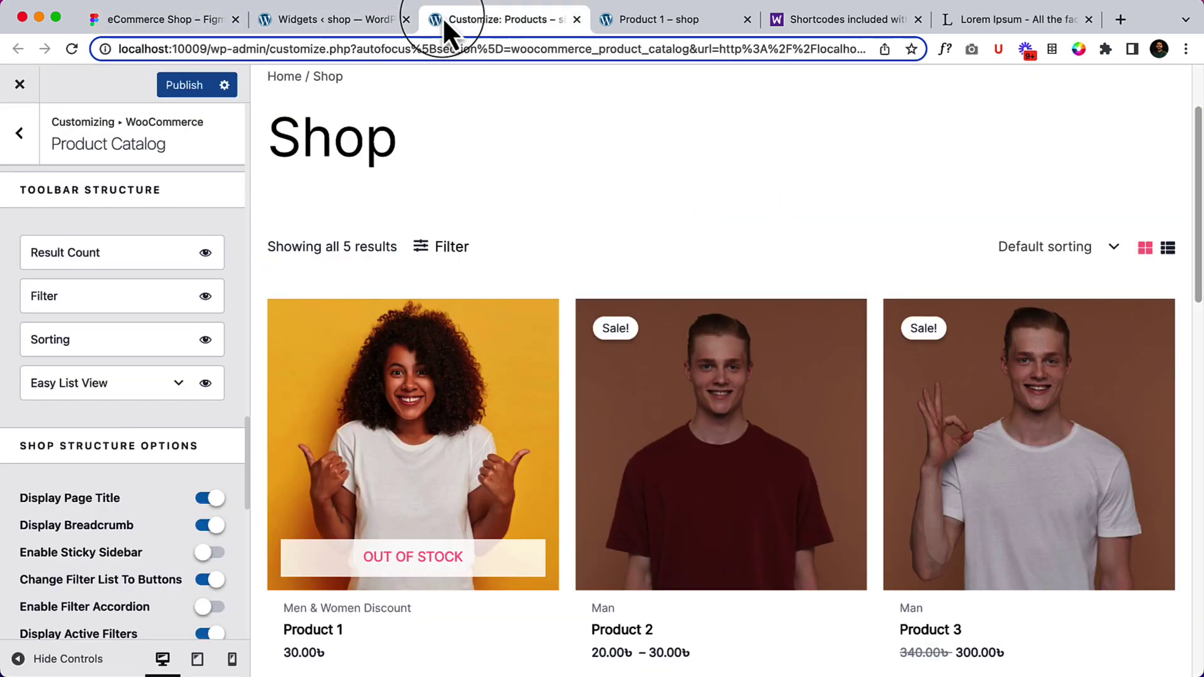
{"action": "scroll", "coordinate": [124, 404], "scroll_direction": "down", "scroll_amount": 3}
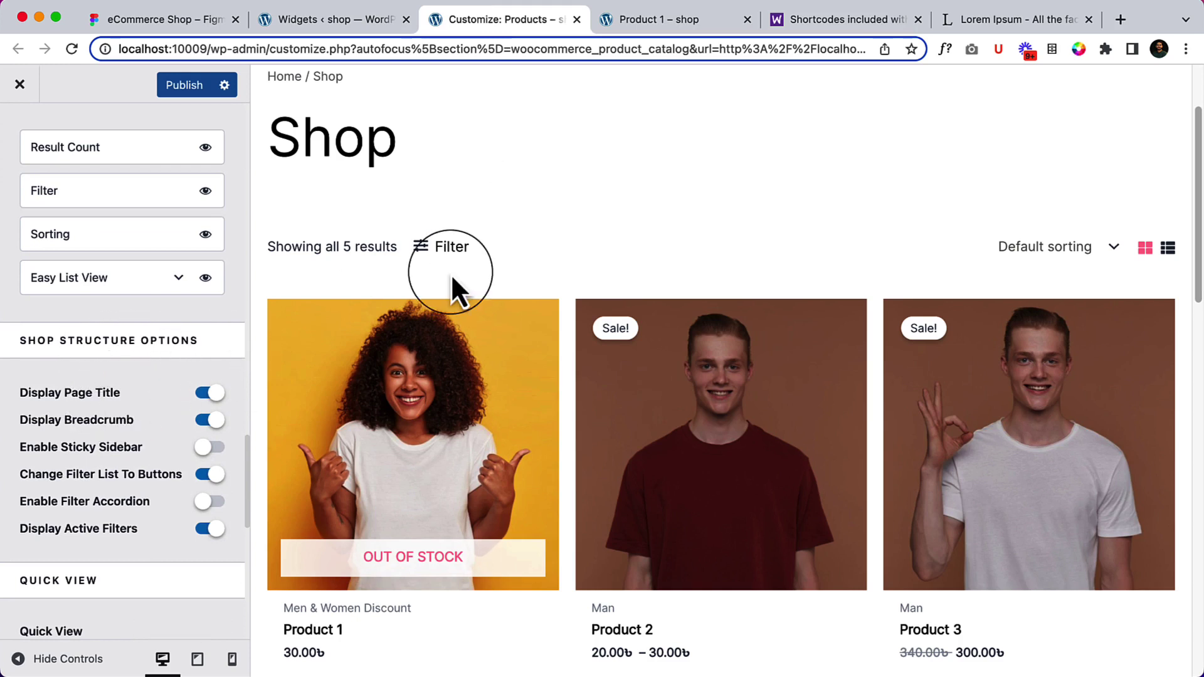
{"action": "scroll", "coordinate": [450, 274], "scroll_direction": "up", "scroll_amount": 2}
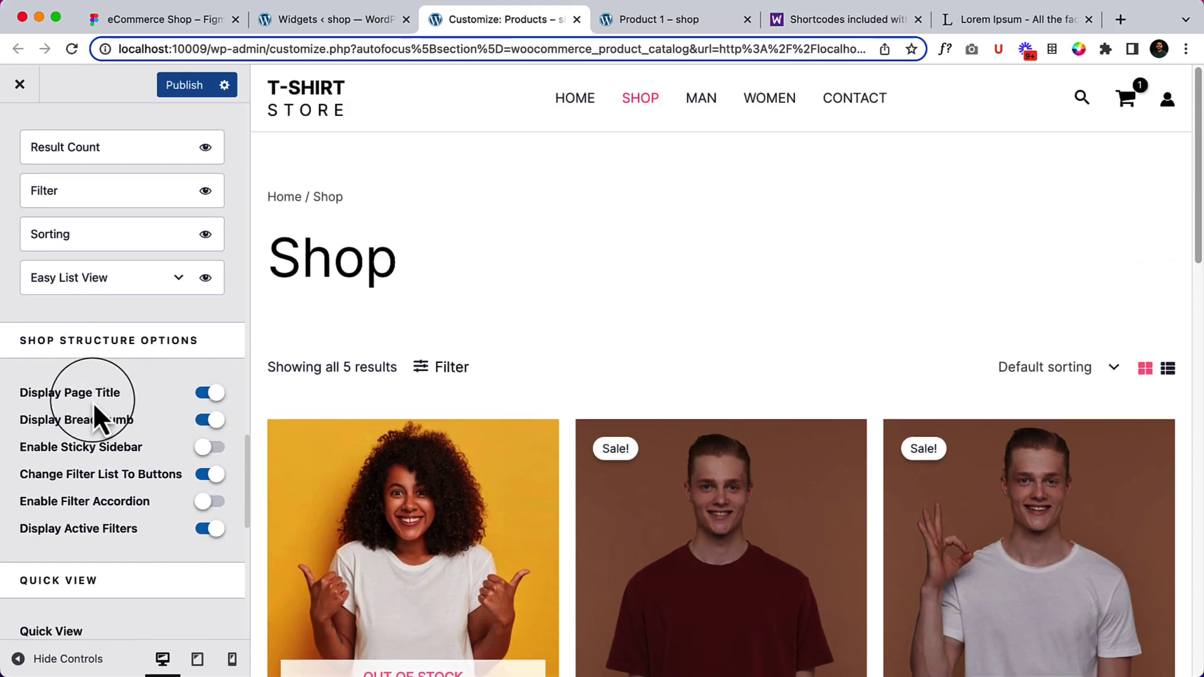
{"action": "left_click", "coordinate": [166, 18]}
{"action": "scroll", "coordinate": [401, 229], "scroll_direction": "up", "scroll_amount": 3}
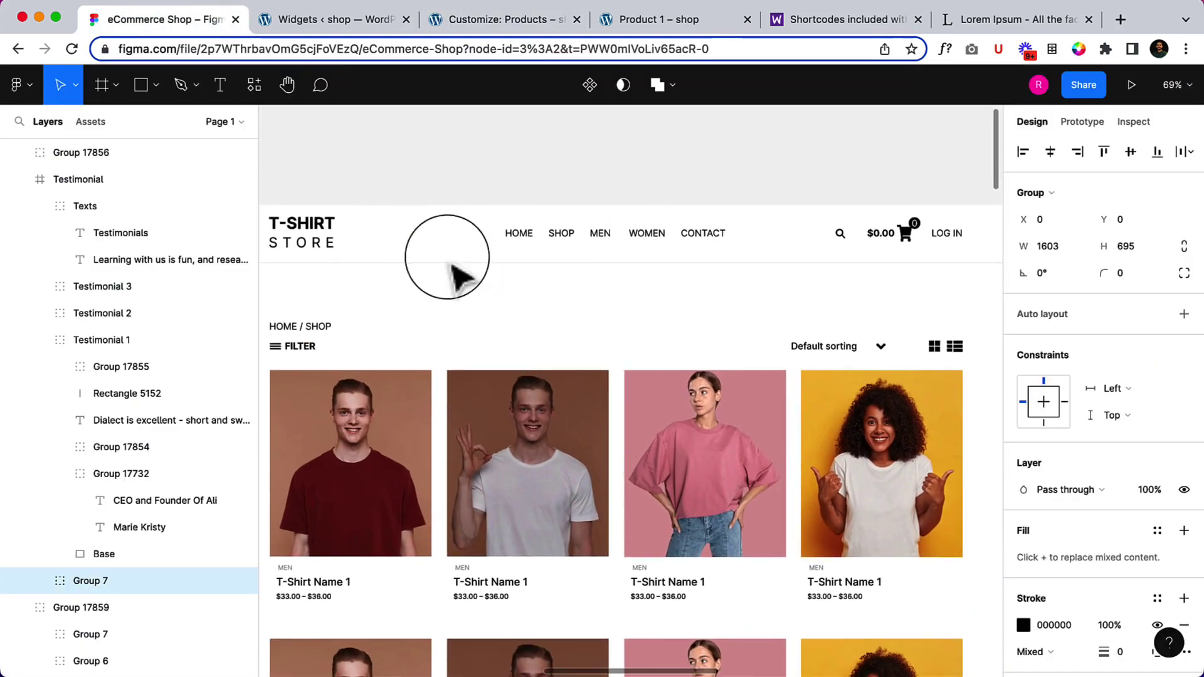
{"action": "left_click", "coordinate": [468, 19]}
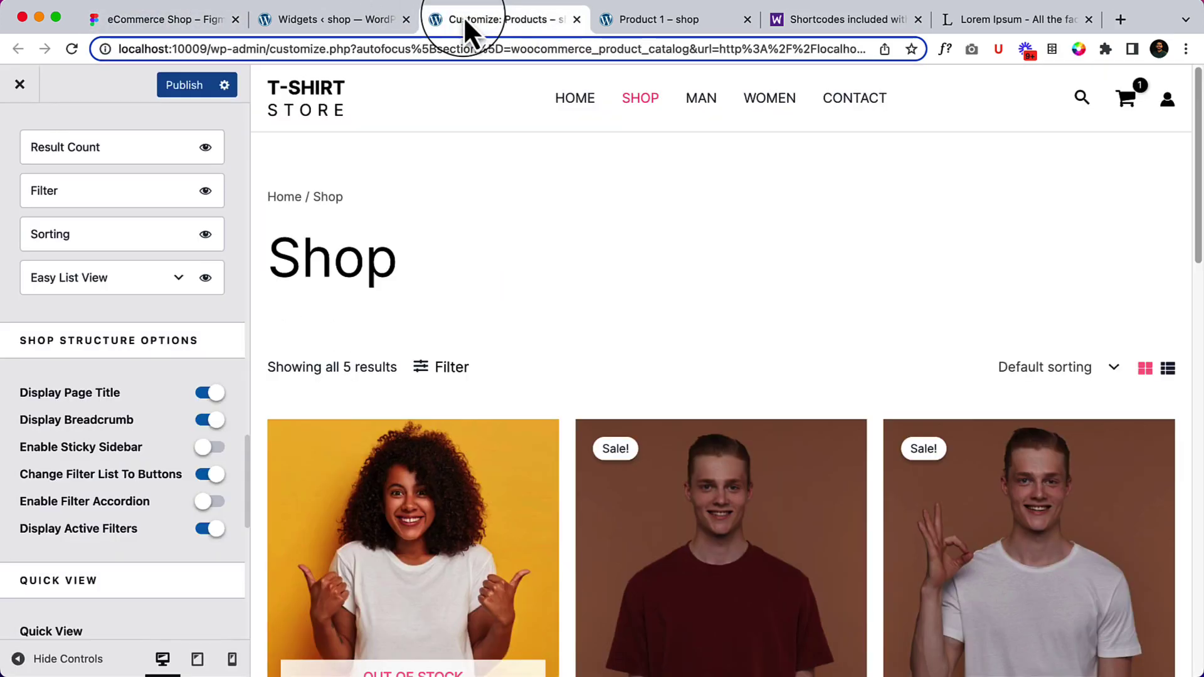
{"action": "left_click", "coordinate": [202, 399]}
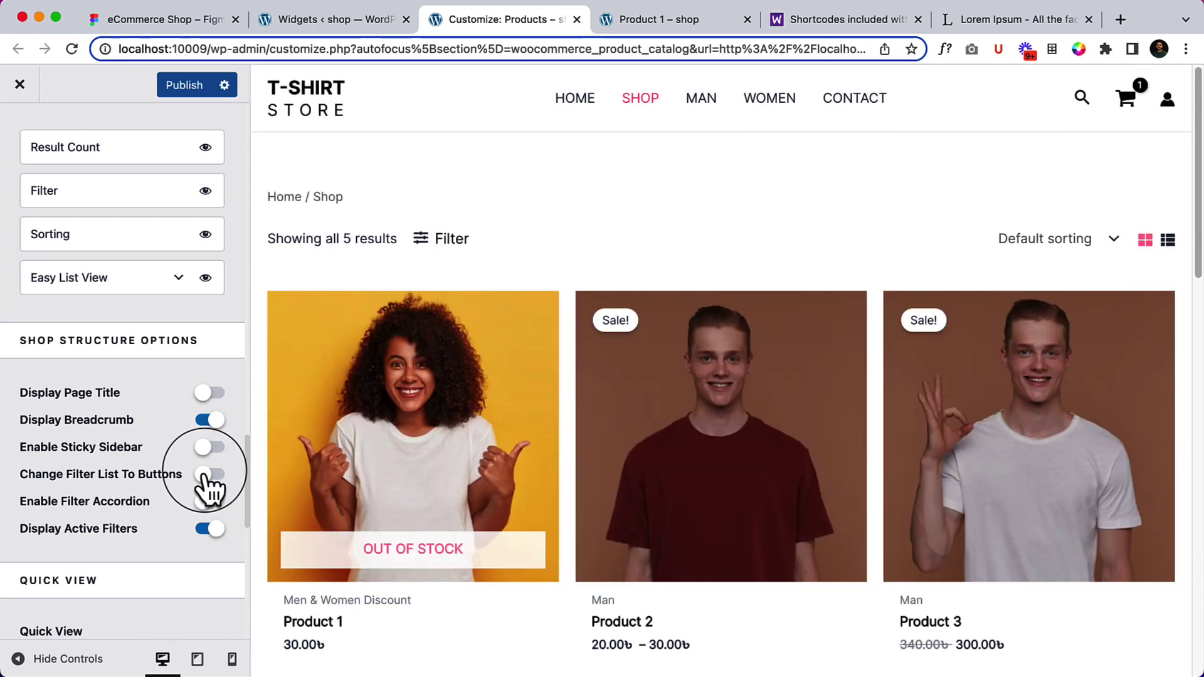
Step: Open and close the Shop Filters panel in the shop preview, and check the sorting options the same way
{"action": "left_click", "coordinate": [449, 239]}
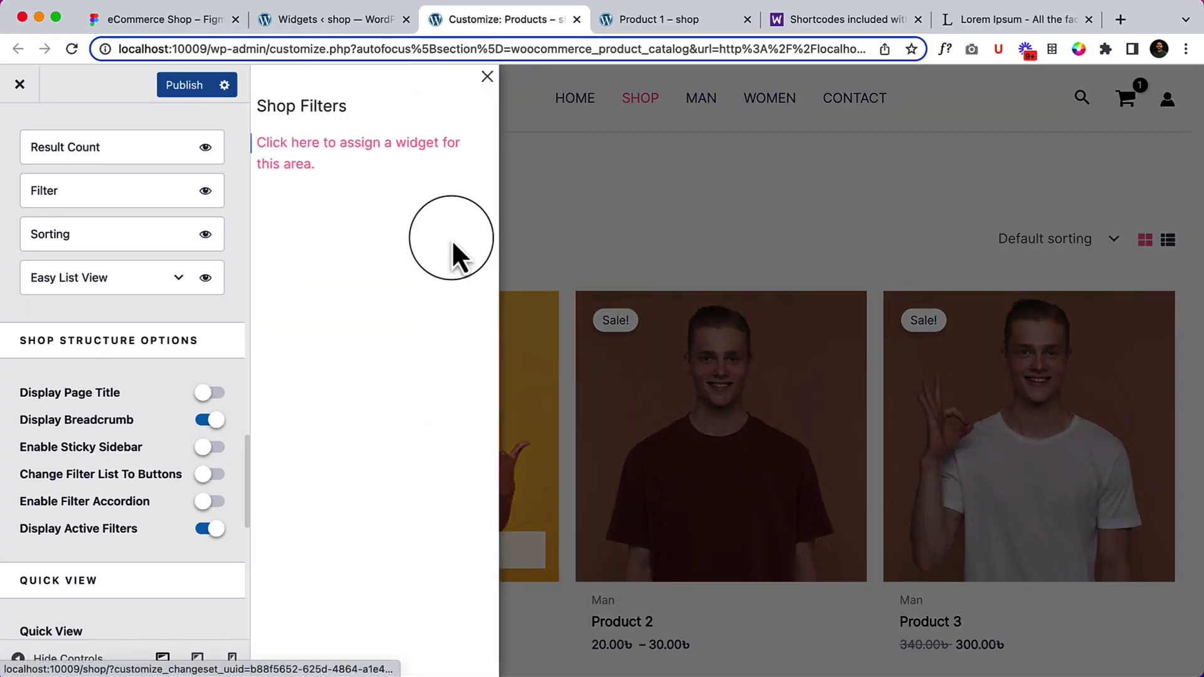
{"action": "left_click", "coordinate": [522, 204]}
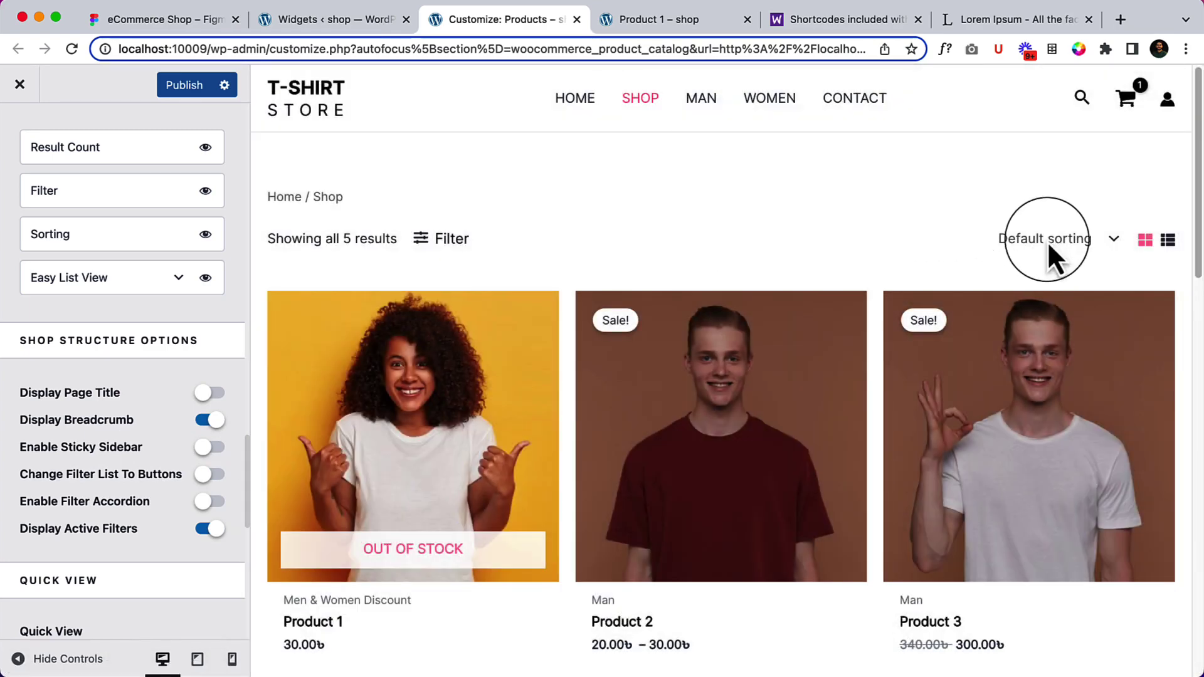
{"action": "left_click", "coordinate": [1047, 241]}
{"action": "left_click", "coordinate": [922, 255]}
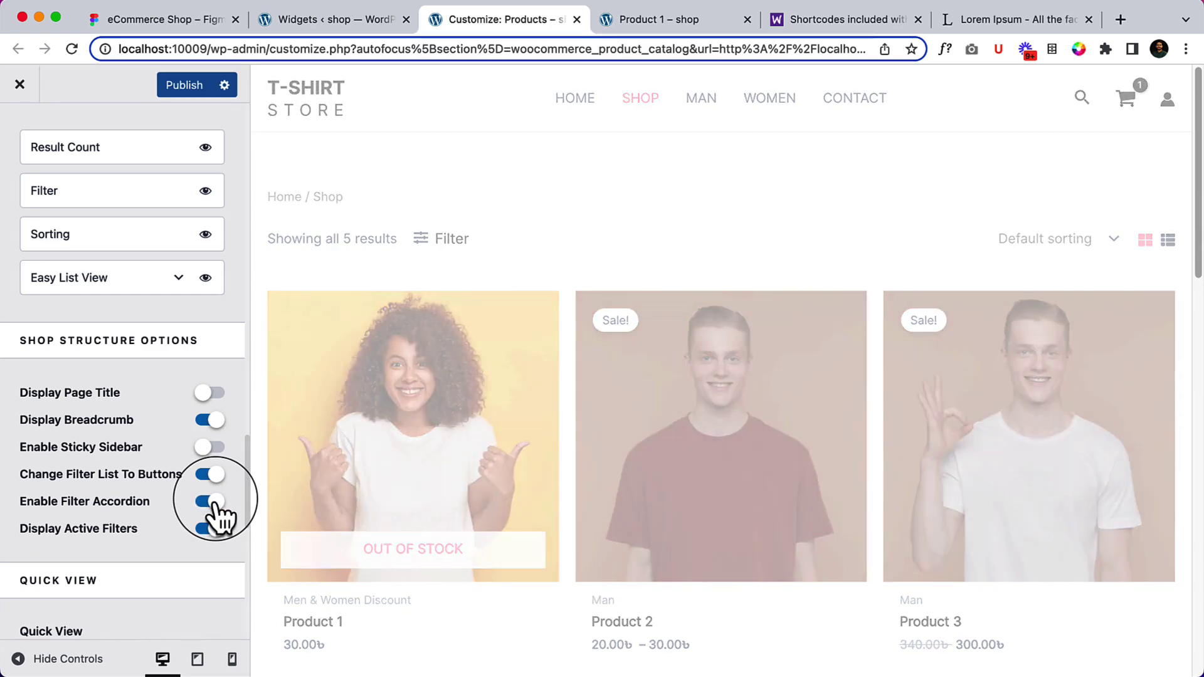
Step: Turn off Enable Filter Accordion in the Shop Structure Options
{"action": "left_click", "coordinate": [214, 502]}
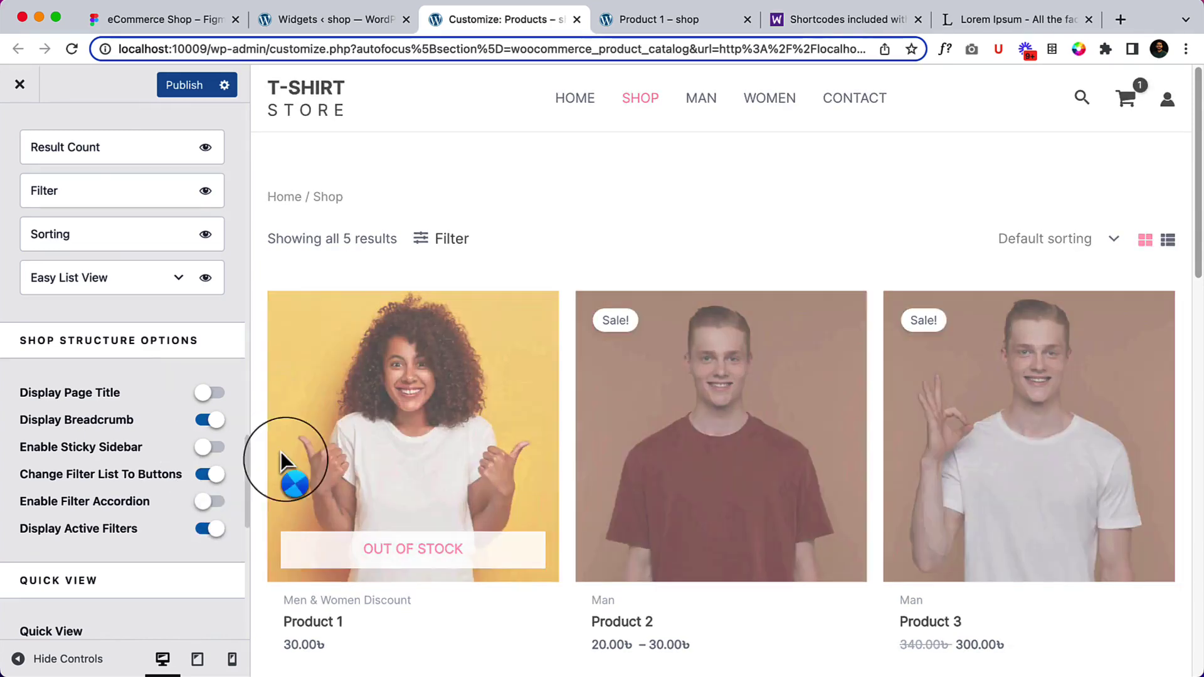
{"action": "scroll", "coordinate": [182, 479], "scroll_direction": "down", "scroll_amount": 3}
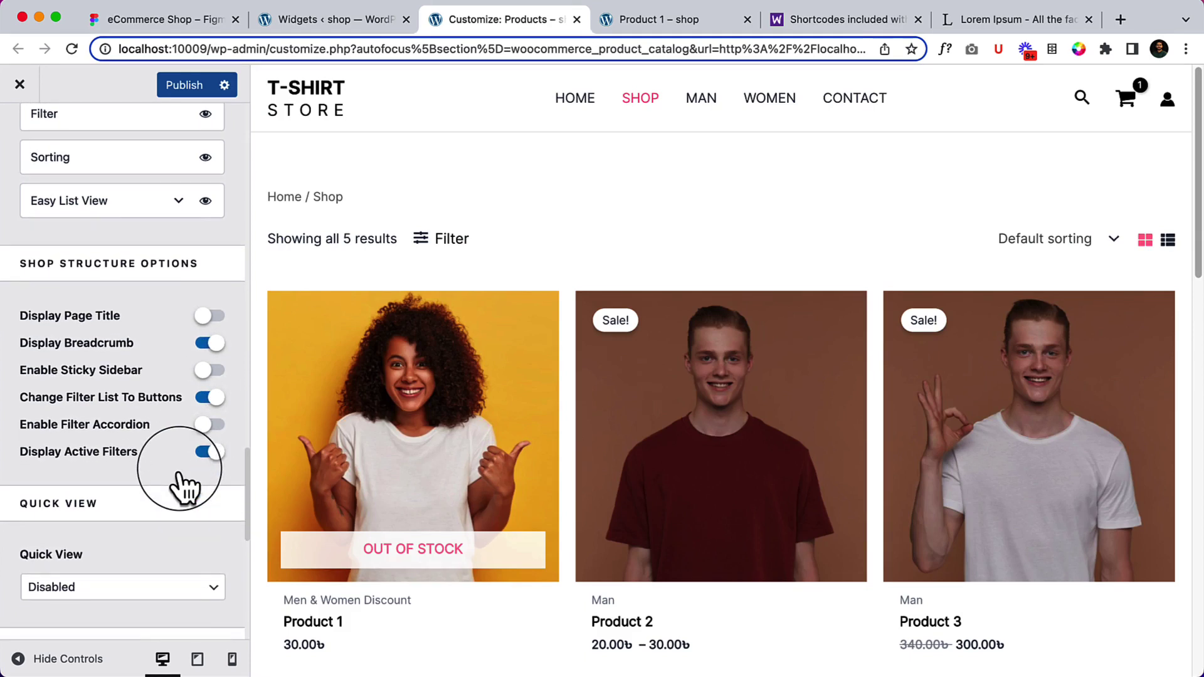
{"action": "scroll", "coordinate": [179, 469], "scroll_direction": "down", "scroll_amount": 1}
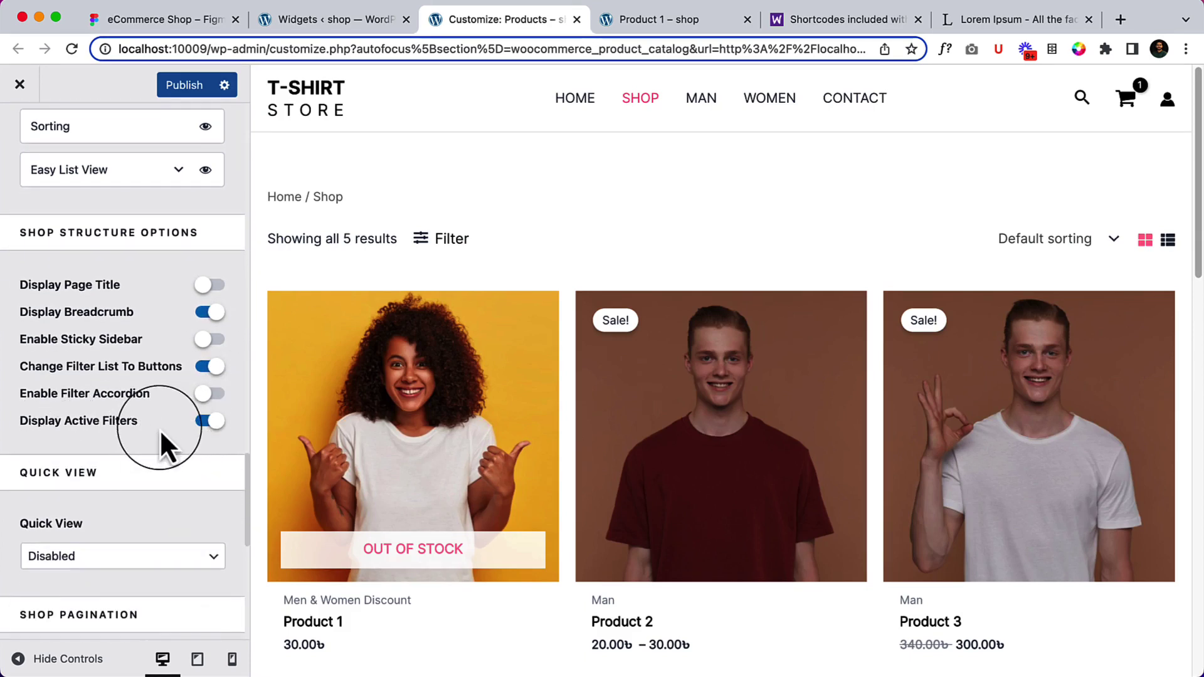
Step: Set the Quick View option for the shop products to On Image
{"action": "scroll", "coordinate": [159, 429], "scroll_direction": "down", "scroll_amount": 5}
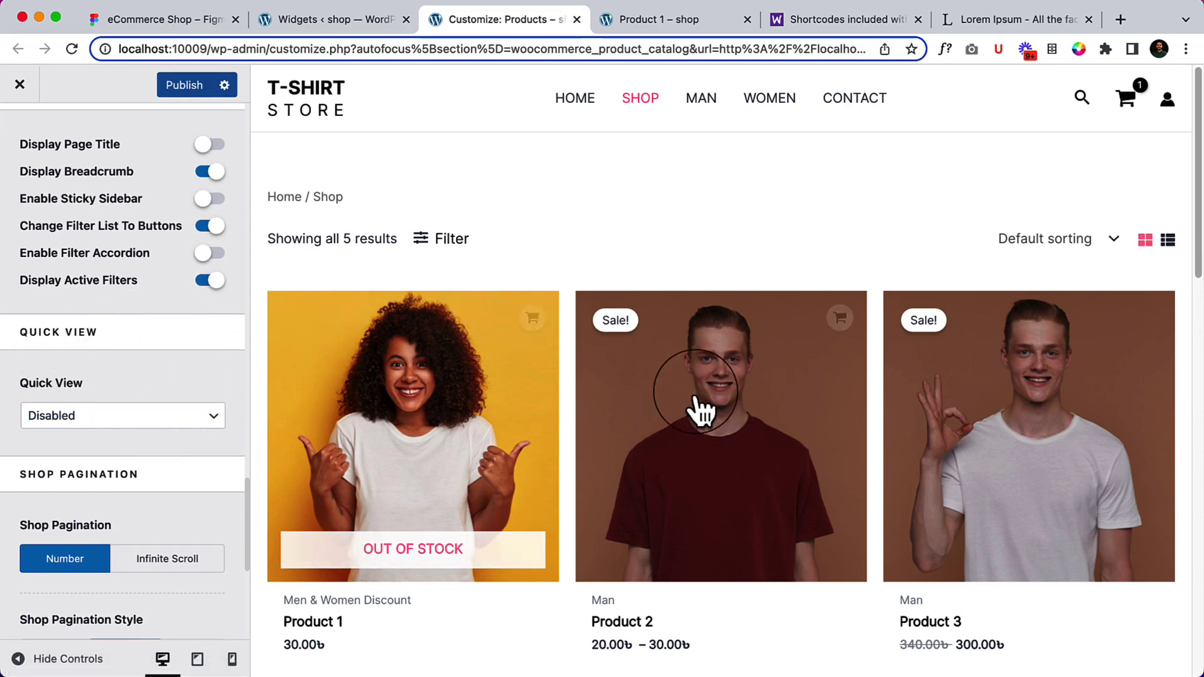
{"action": "left_click", "coordinate": [123, 422]}
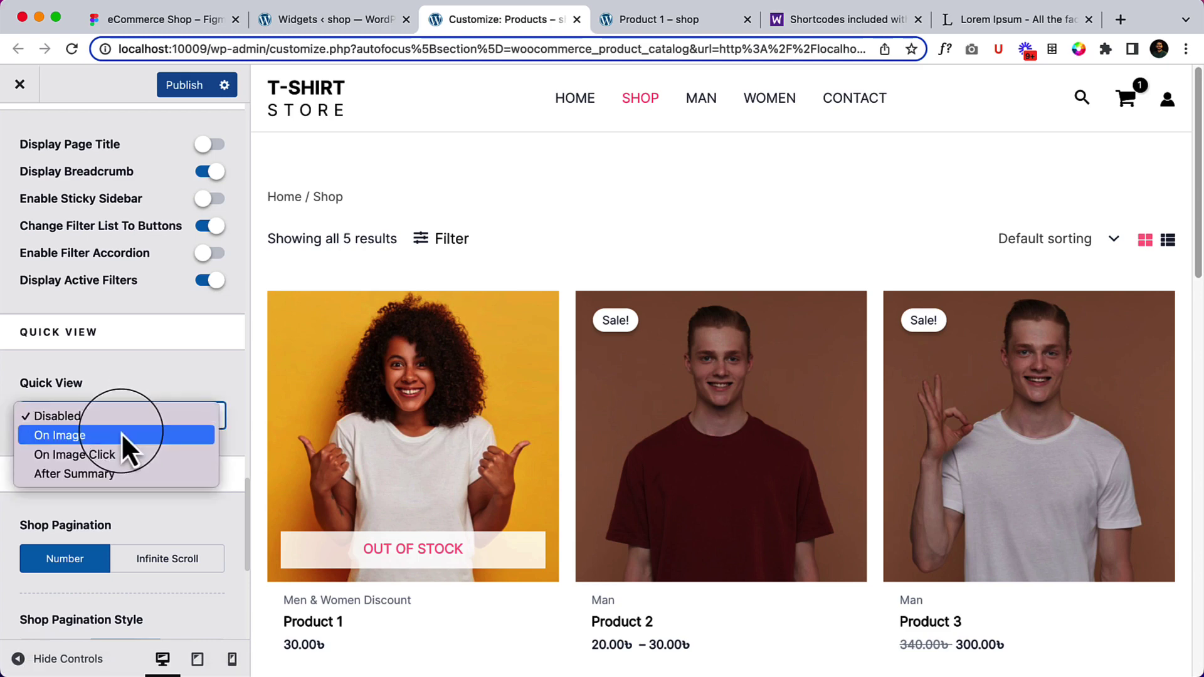
{"action": "left_click", "coordinate": [122, 433]}
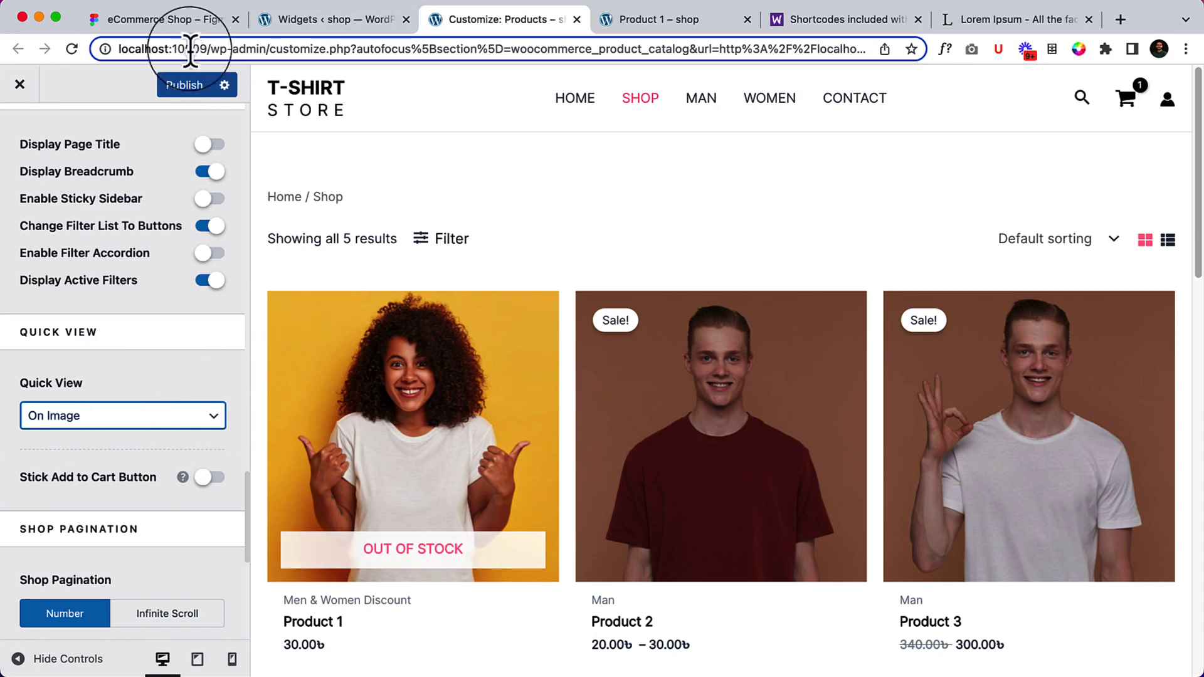
Step: Check the product card icons in the Popular T-Shirts section of the Figma design, and publish the customizer changes
{"action": "left_click", "coordinate": [166, 24]}
{"action": "scroll", "coordinate": [709, 439], "scroll_direction": "down", "scroll_amount": 5}
{"action": "scroll", "coordinate": [470, 477], "scroll_direction": "down", "scroll_amount": 5}
{"action": "scroll", "coordinate": [470, 477], "scroll_direction": "left", "scroll_amount": 4}
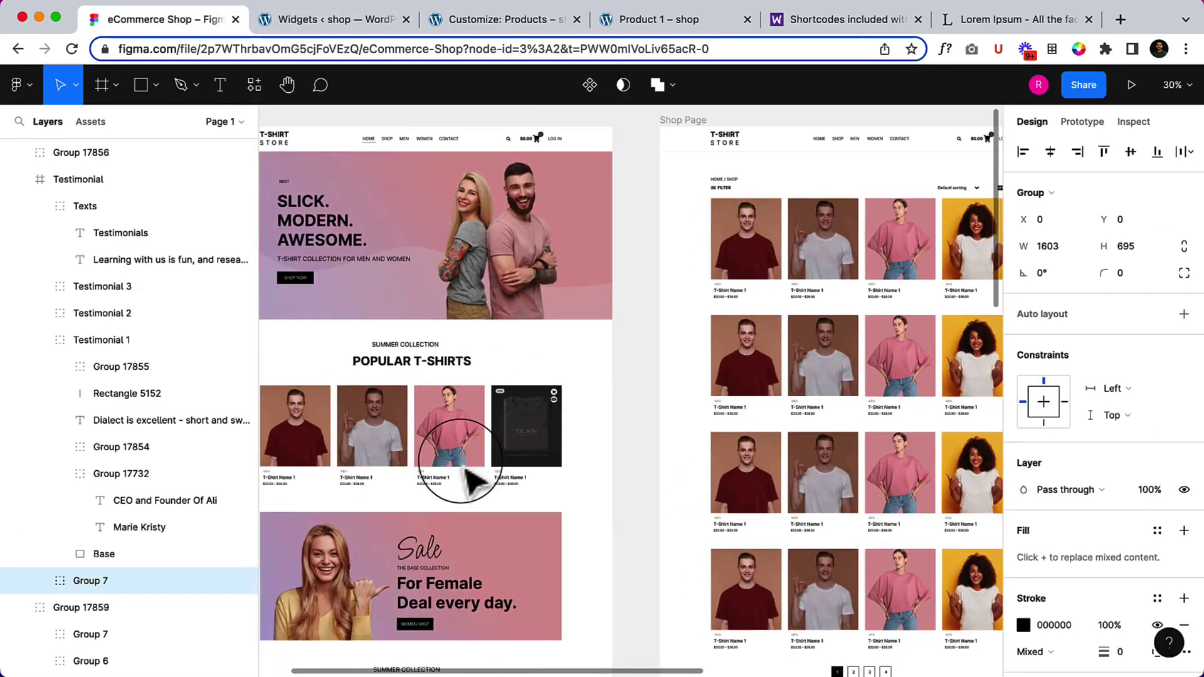
{"action": "scroll", "coordinate": [617, 279], "scroll_direction": "up", "scroll_amount": 5}
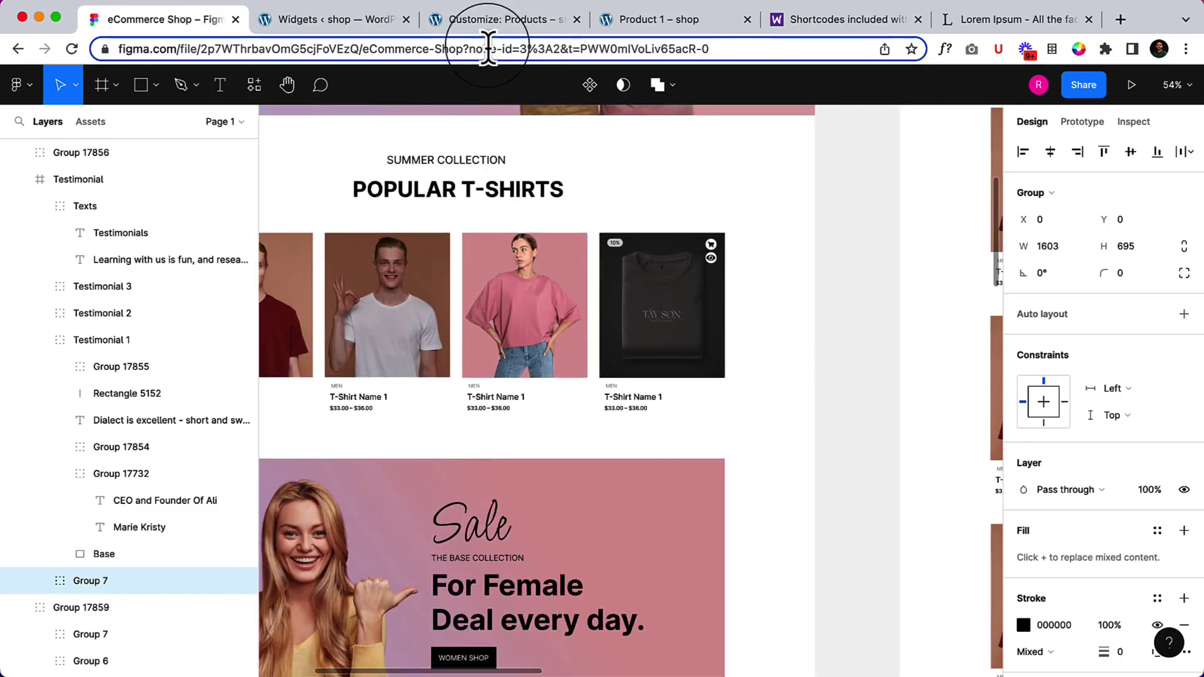
{"action": "left_click", "coordinate": [492, 19]}
{"action": "left_click", "coordinate": [184, 85]}
Step: Open the site's home page and test Product 3's quick view in Popular T-Shirts, browsing its gallery images before closing it
{"action": "left_click", "coordinate": [690, 25]}
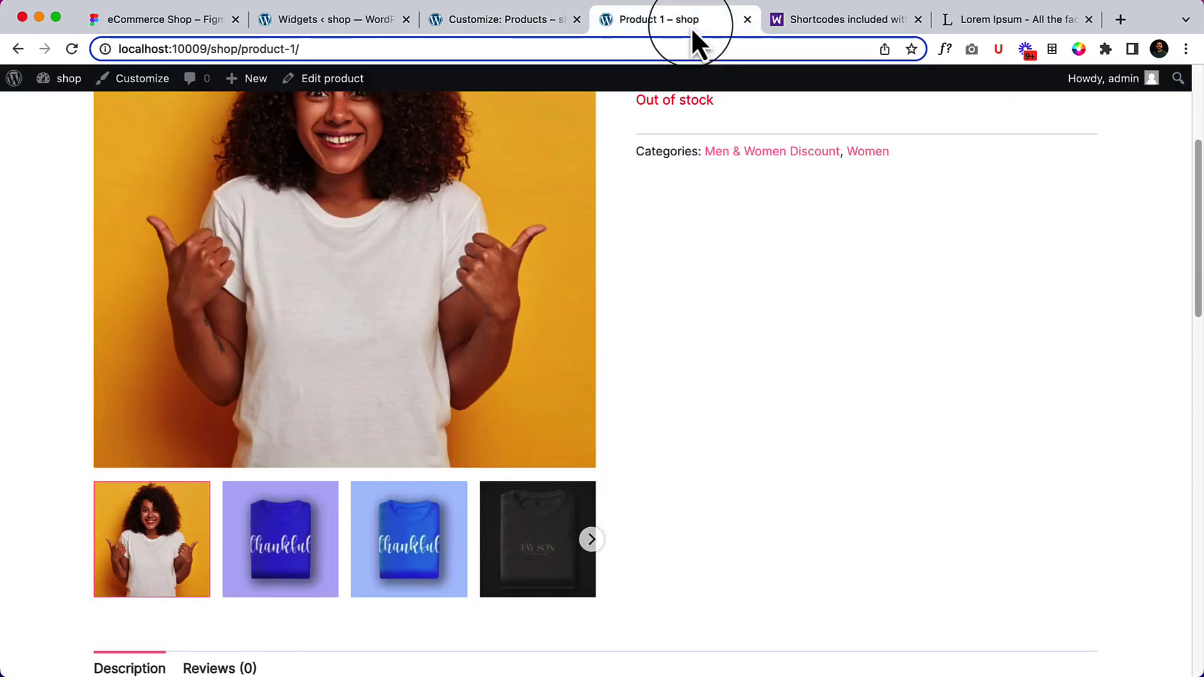
{"action": "scroll", "coordinate": [730, 218], "scroll_direction": "up", "scroll_amount": 5}
{"action": "left_click", "coordinate": [445, 133]}
{"action": "scroll", "coordinate": [539, 444], "scroll_direction": "down", "scroll_amount": 2}
{"action": "scroll", "coordinate": [540, 444], "scroll_direction": "down", "scroll_amount": 8}
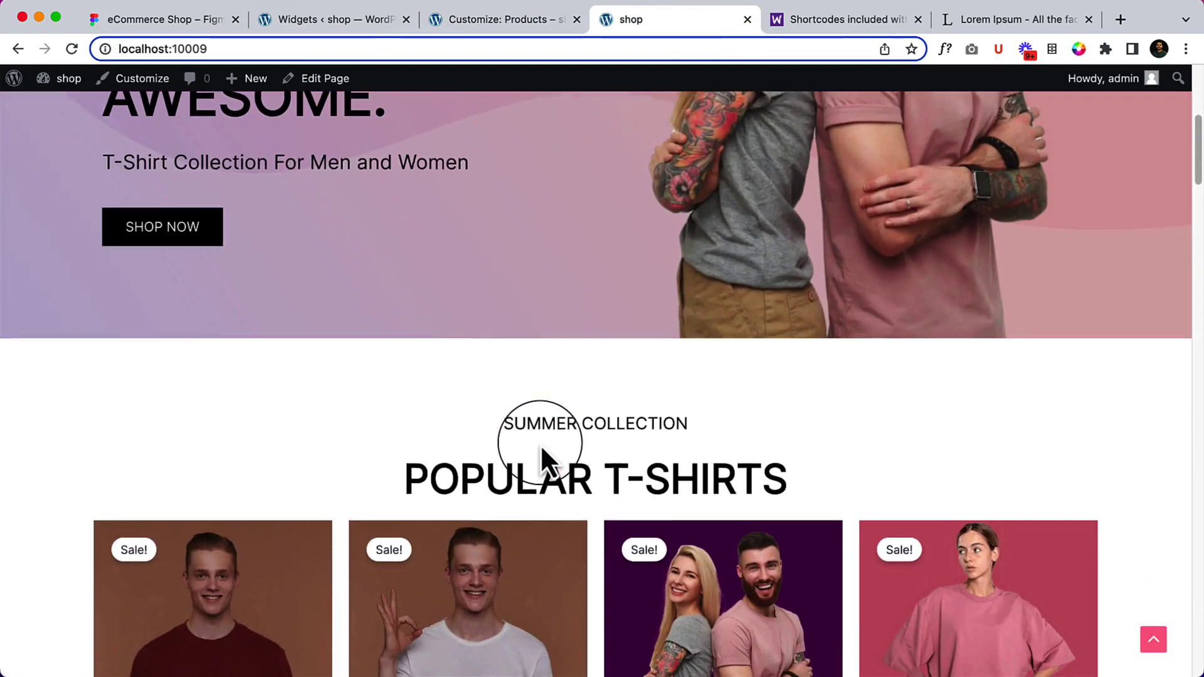
{"action": "mouse_move", "coordinate": [540, 444]}
{"action": "left_click", "coordinate": [557, 396]}
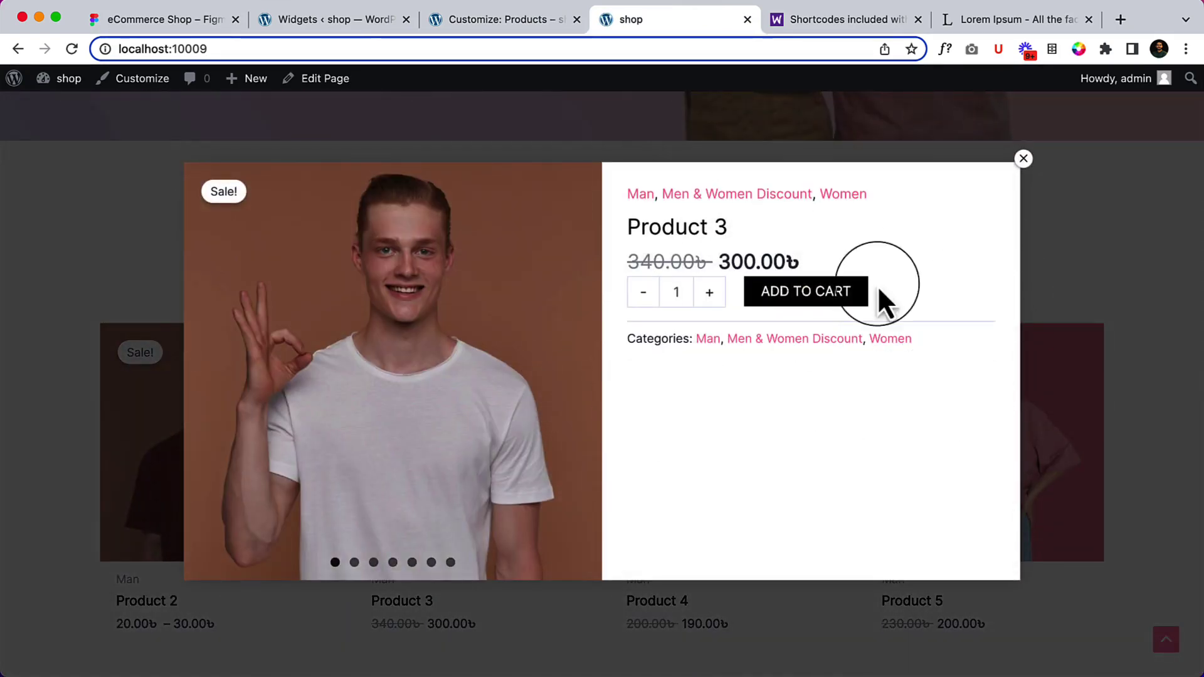
{"action": "left_click", "coordinate": [593, 376]}
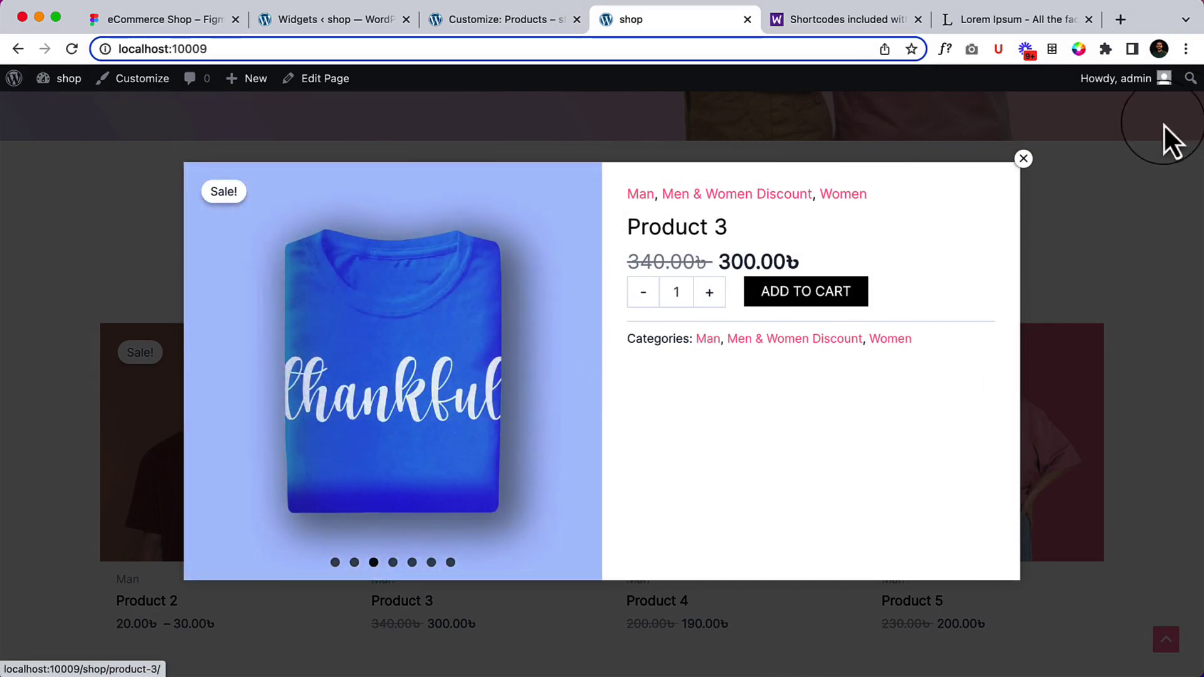
{"action": "left_click", "coordinate": [1024, 159]}
{"action": "mouse_move", "coordinate": [1066, 367]}
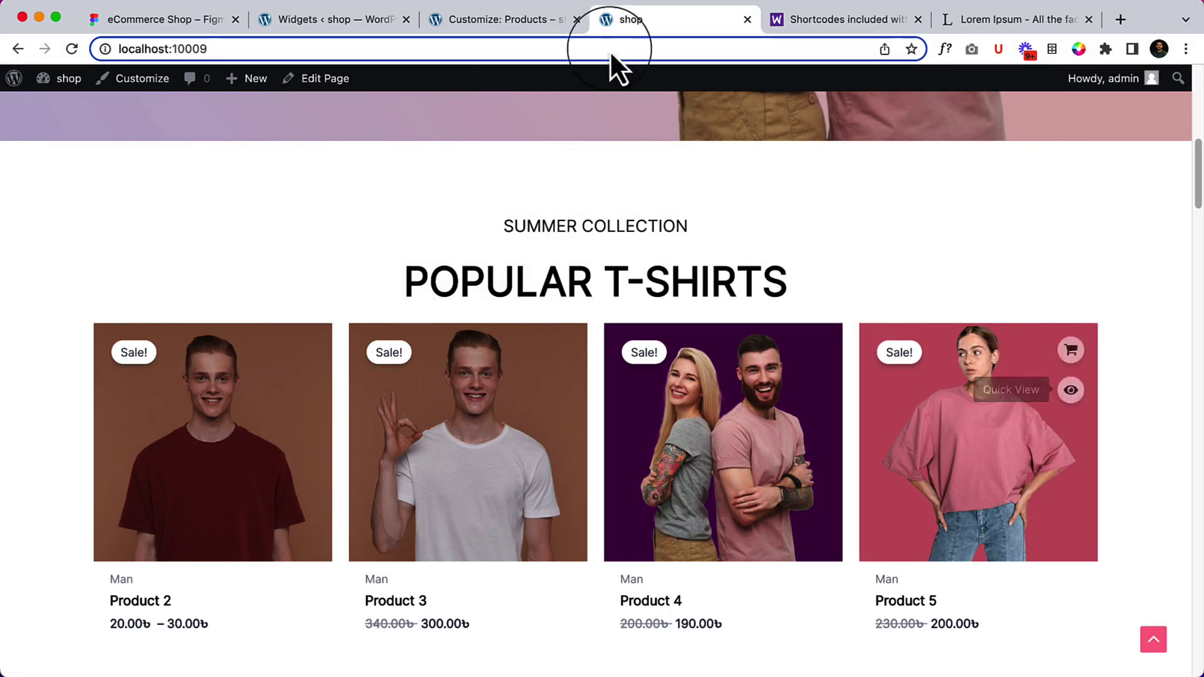
Step: Try the After Summary placement for Quick View in the customizer preview, and restore On Image
{"action": "left_click", "coordinate": [460, 17]}
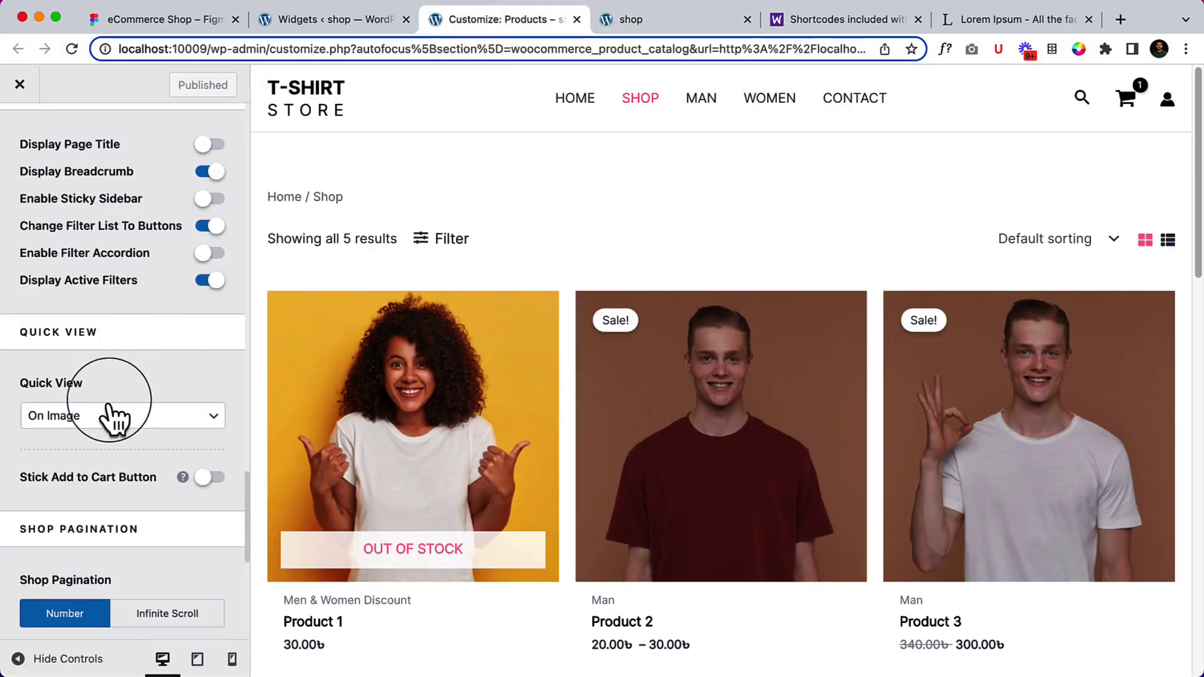
{"action": "scroll", "coordinate": [113, 418], "scroll_direction": "down", "scroll_amount": 2}
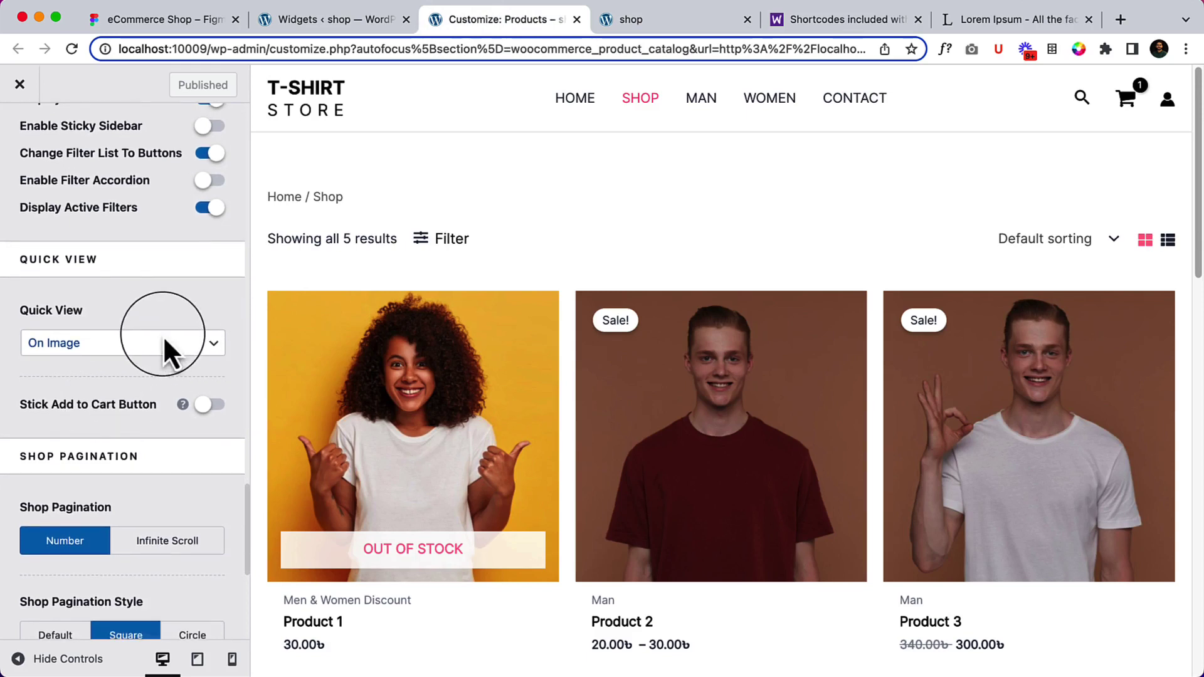
{"action": "left_click", "coordinate": [164, 342]}
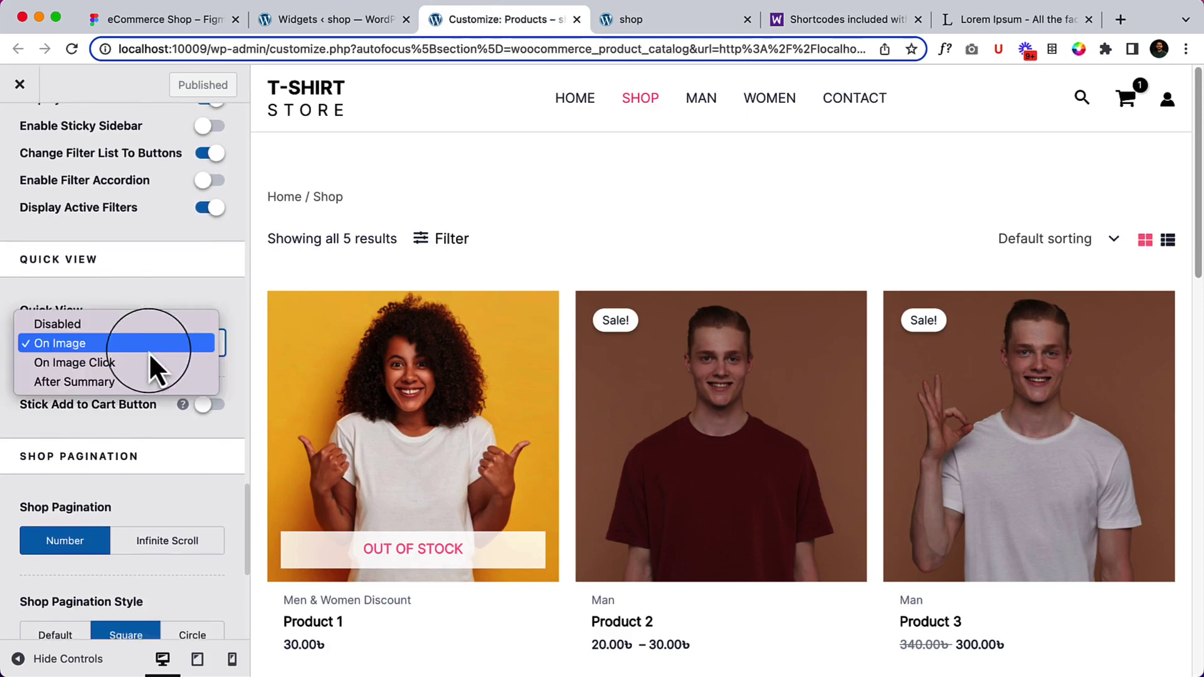
{"action": "left_click", "coordinate": [108, 385]}
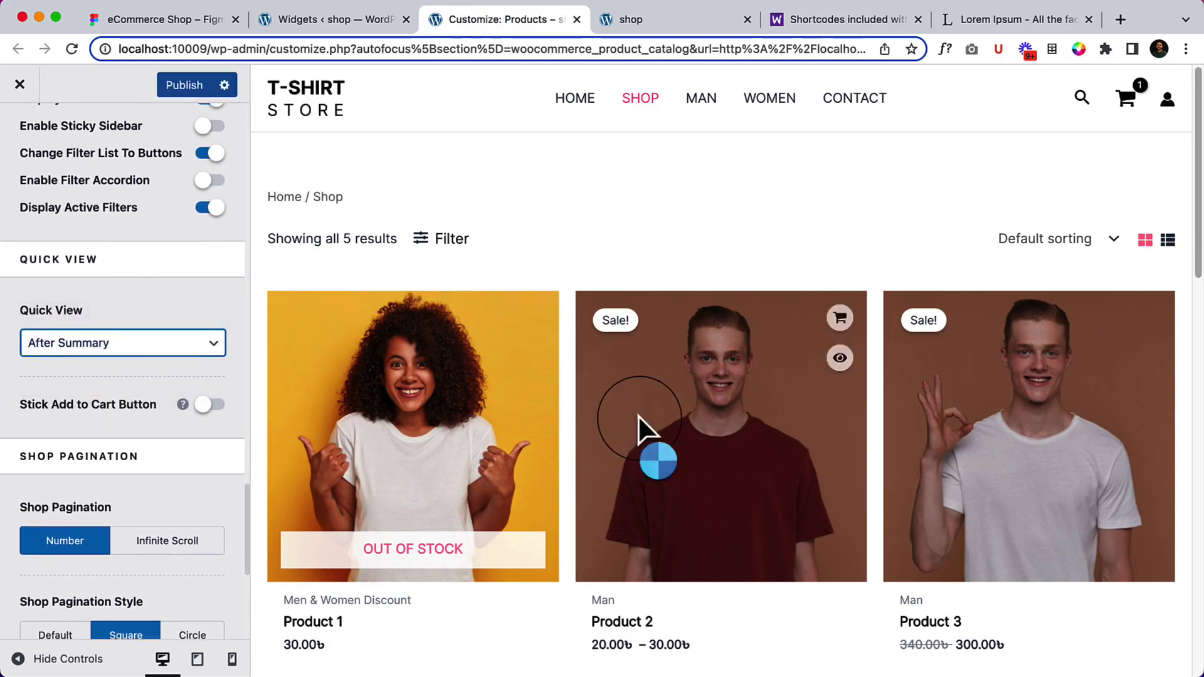
{"action": "scroll", "coordinate": [638, 416], "scroll_direction": "down", "scroll_amount": 5}
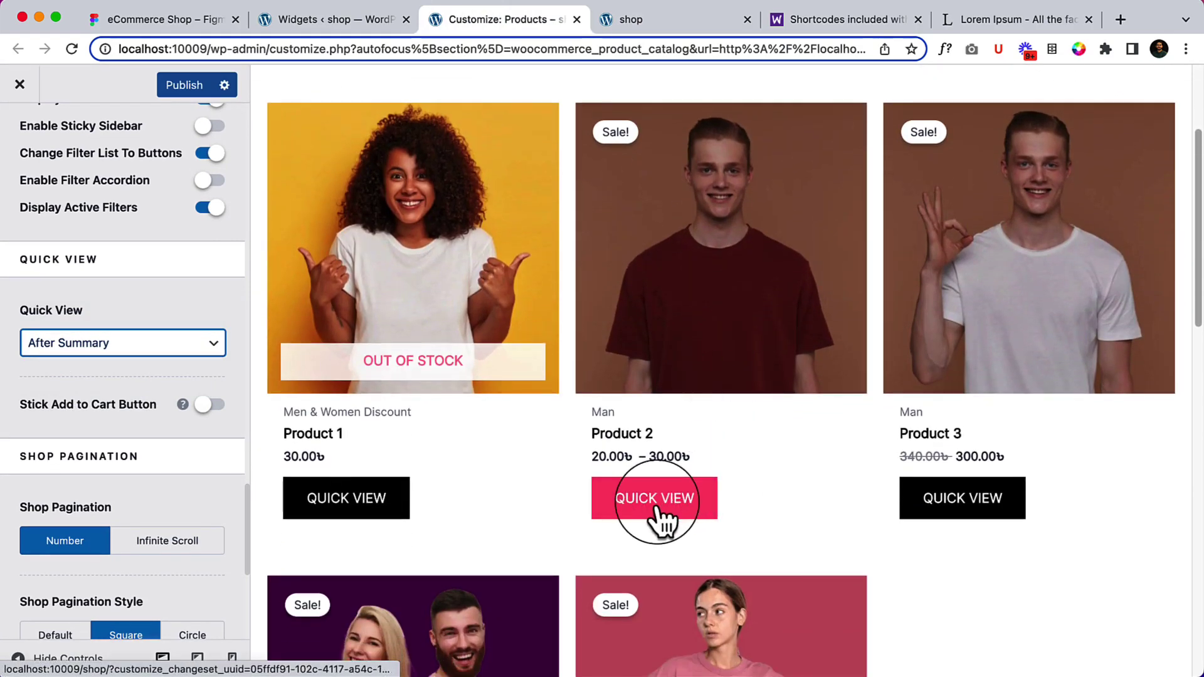
{"action": "left_click", "coordinate": [104, 345]}
{"action": "left_click", "coordinate": [101, 306]}
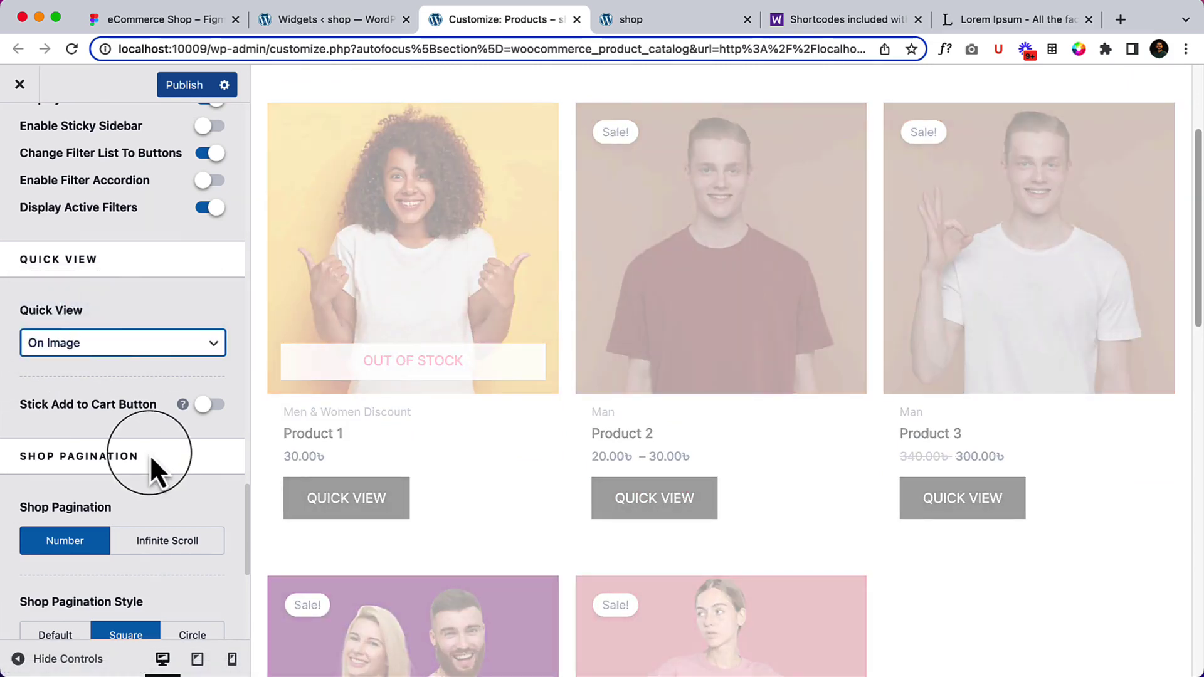
{"action": "scroll", "coordinate": [146, 424], "scroll_direction": "down", "scroll_amount": 2}
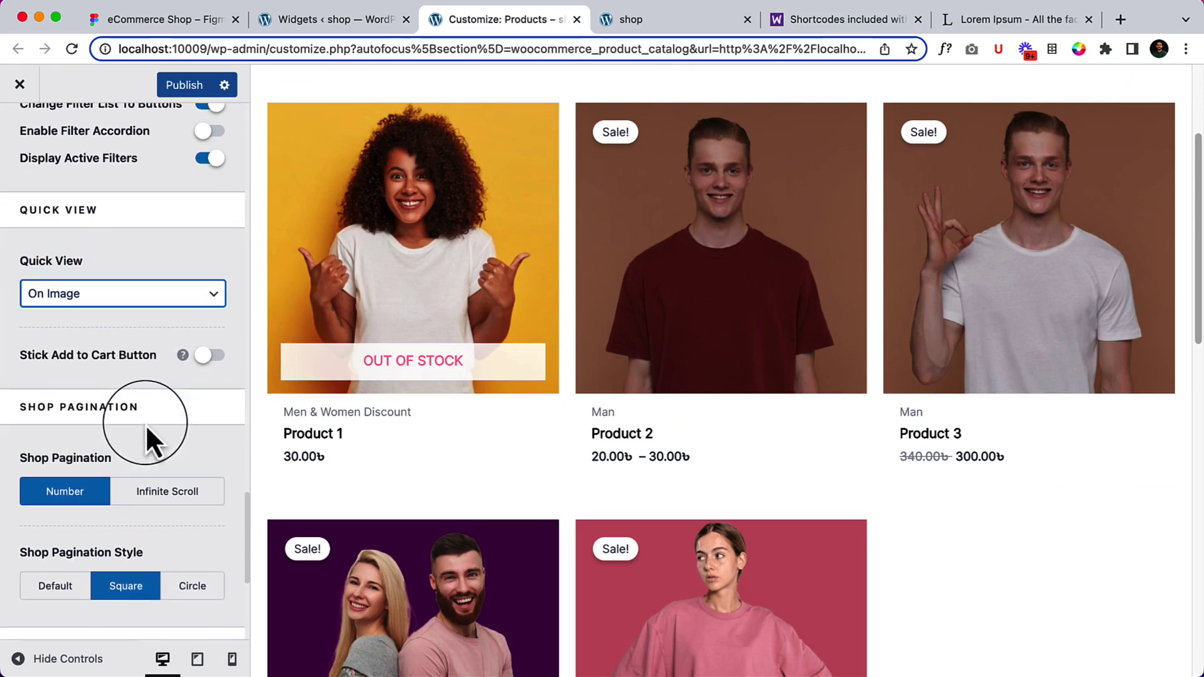
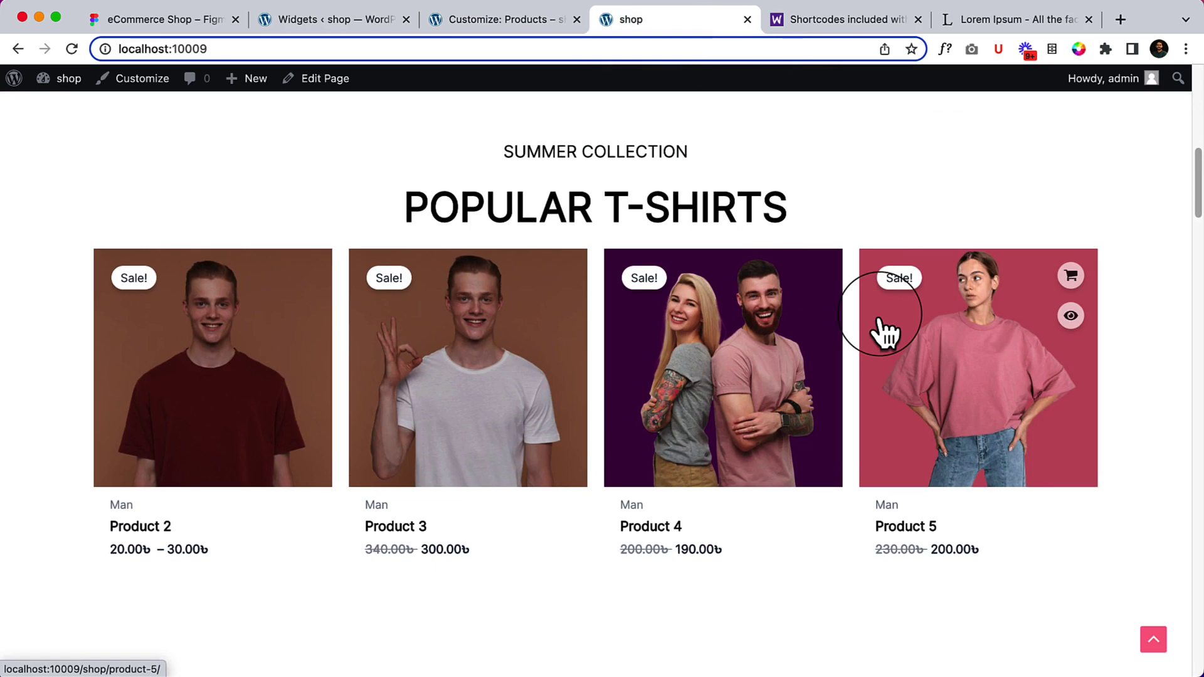
Step: Test the home page quick views of Product 5 in Popular T-Shirts and Product 4 in On Sale T-Shirt
{"action": "left_click", "coordinate": [1074, 317]}
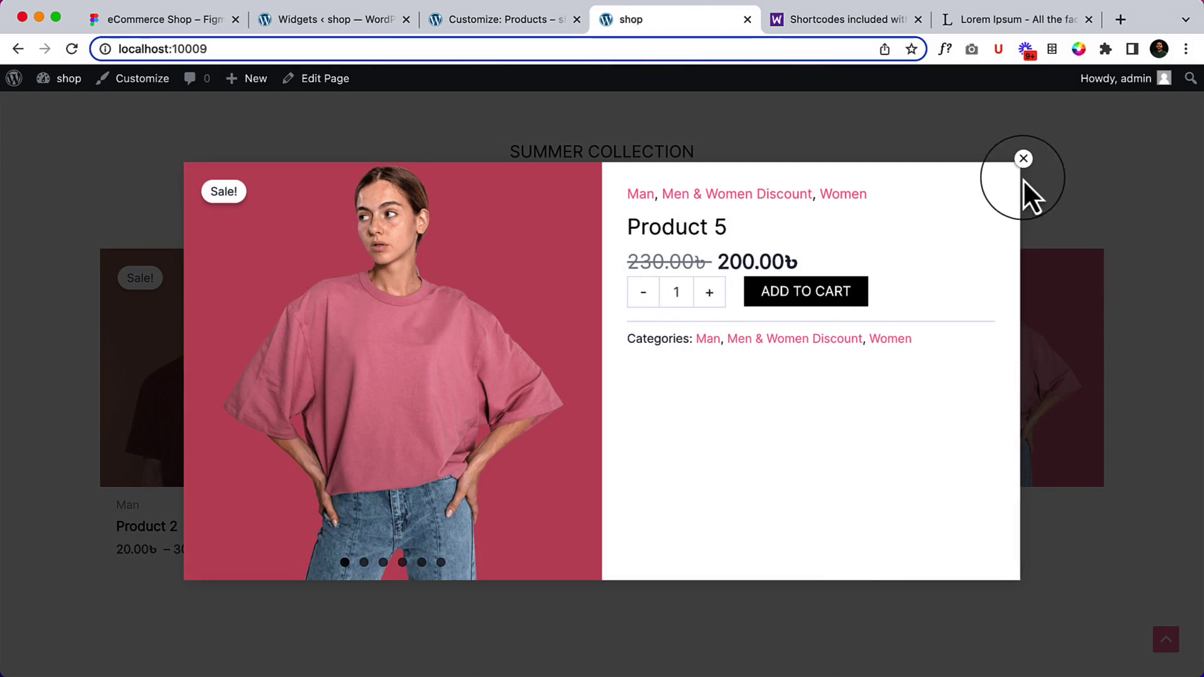
{"action": "left_click", "coordinate": [1023, 159]}
{"action": "scroll", "coordinate": [634, 444], "scroll_direction": "down", "scroll_amount": 14}
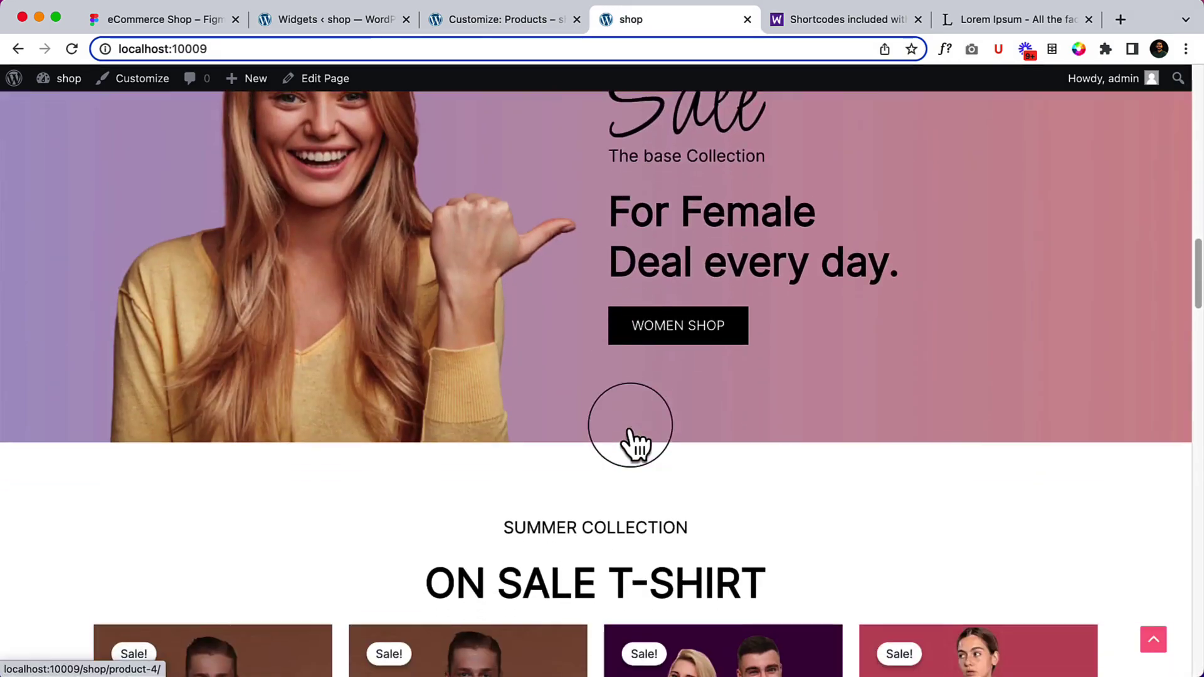
{"action": "scroll", "coordinate": [630, 427], "scroll_direction": "up", "scroll_amount": 5}
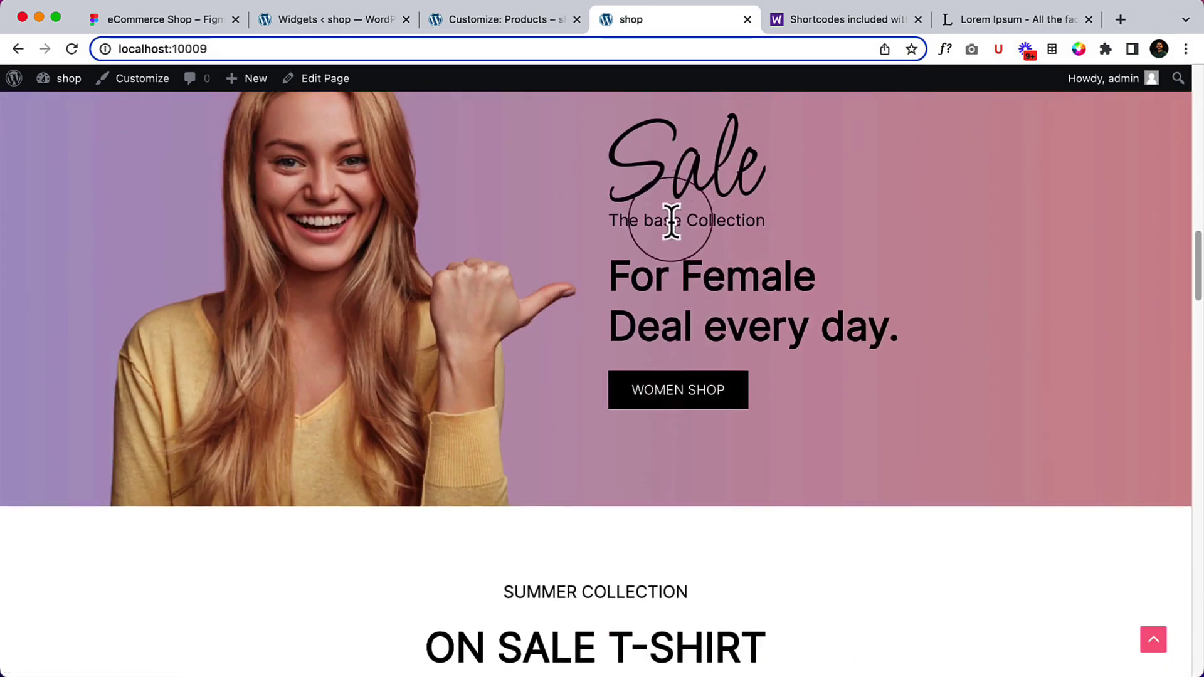
{"action": "scroll", "coordinate": [646, 193], "scroll_direction": "up", "scroll_amount": 5}
{"action": "scroll", "coordinate": [646, 192], "scroll_direction": "down", "scroll_amount": 15}
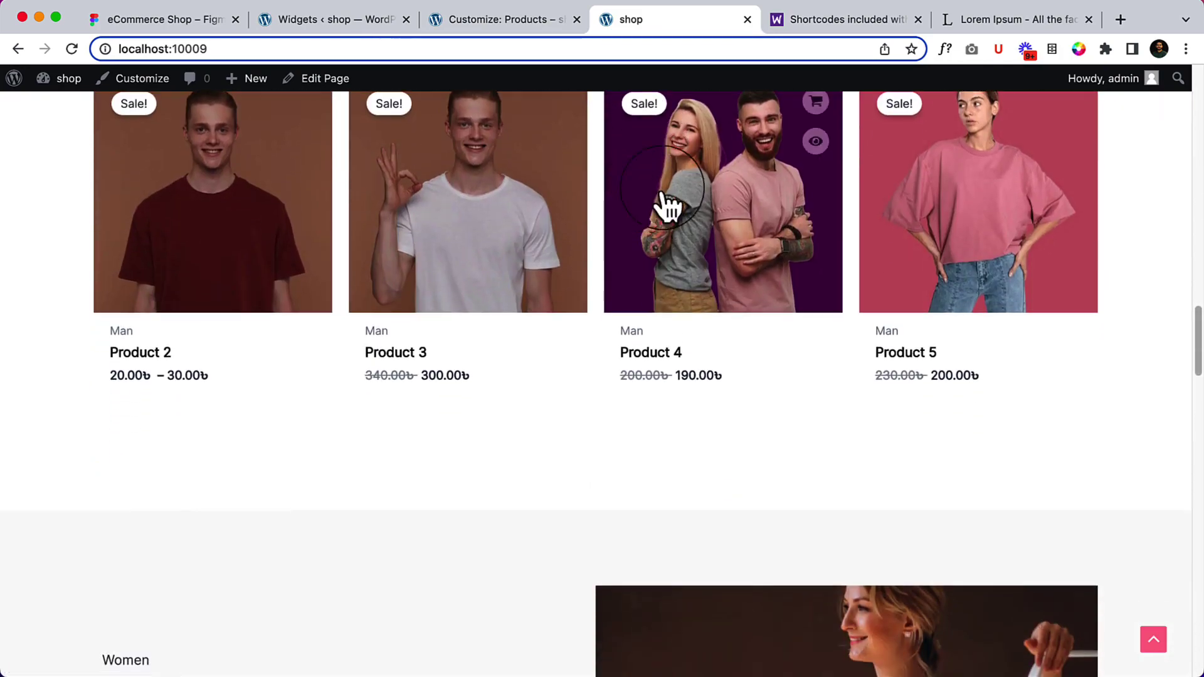
{"action": "left_click", "coordinate": [816, 141]}
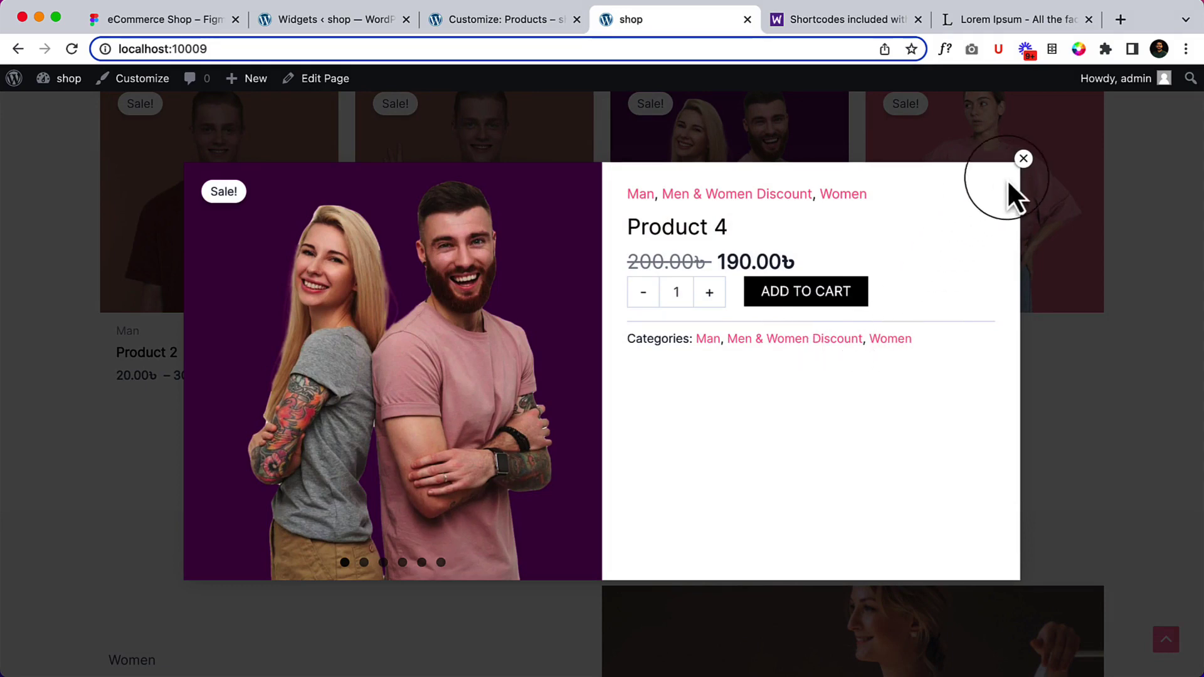
Step: Return to the customizer and examine the Shop Pagination options alongside the full product grid in the preview
{"action": "left_click", "coordinate": [507, 20]}
{"action": "scroll", "coordinate": [126, 444], "scroll_direction": "down", "scroll_amount": 4}
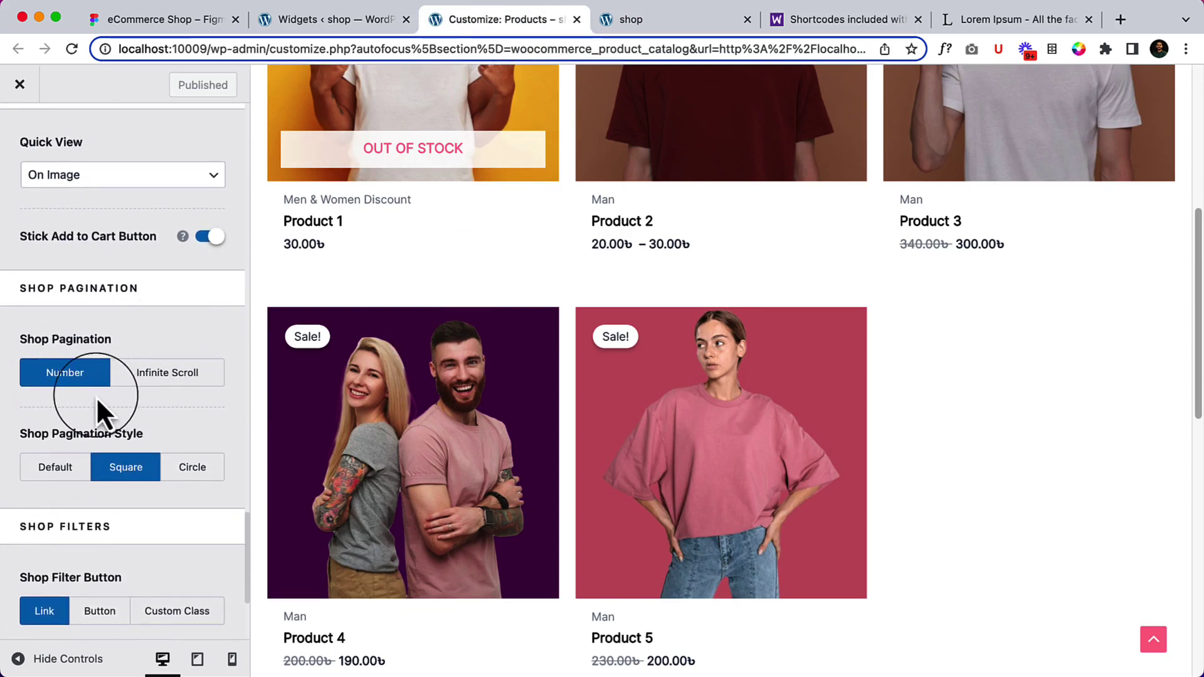
{"action": "scroll", "coordinate": [113, 439], "scroll_direction": "down", "scroll_amount": 2}
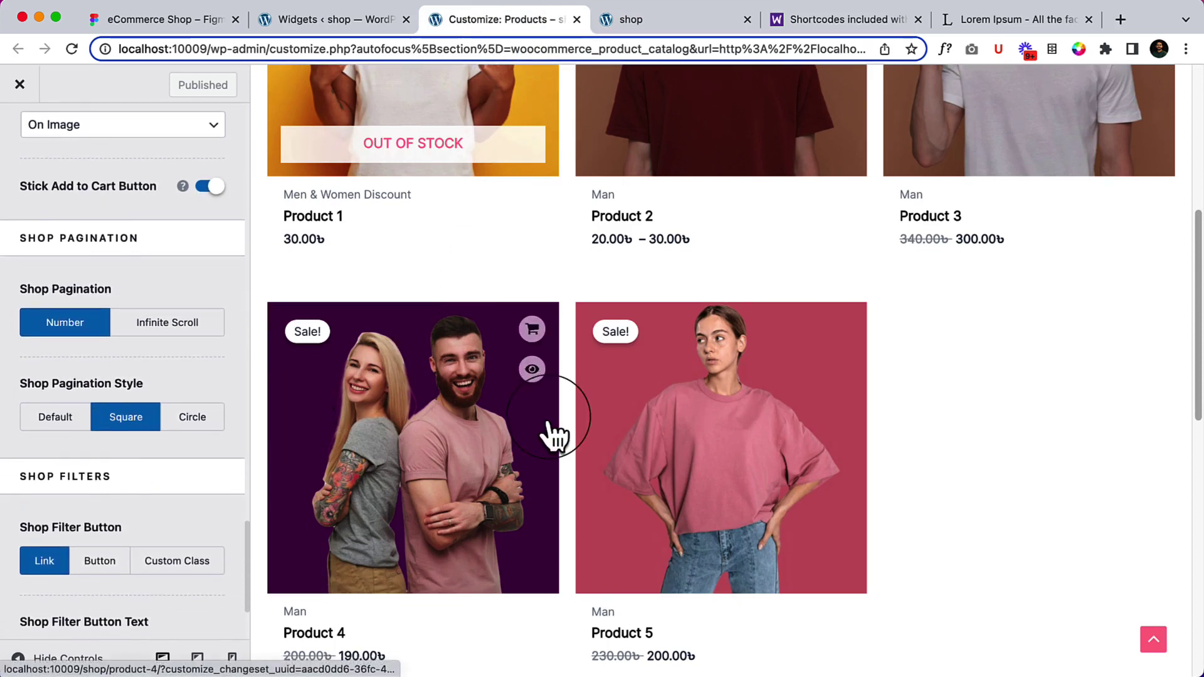
{"action": "scroll", "coordinate": [551, 430], "scroll_direction": "down", "scroll_amount": 6}
{"action": "scroll", "coordinate": [549, 424], "scroll_direction": "up", "scroll_amount": 10}
{"action": "scroll", "coordinate": [548, 419], "scroll_direction": "up", "scroll_amount": 3}
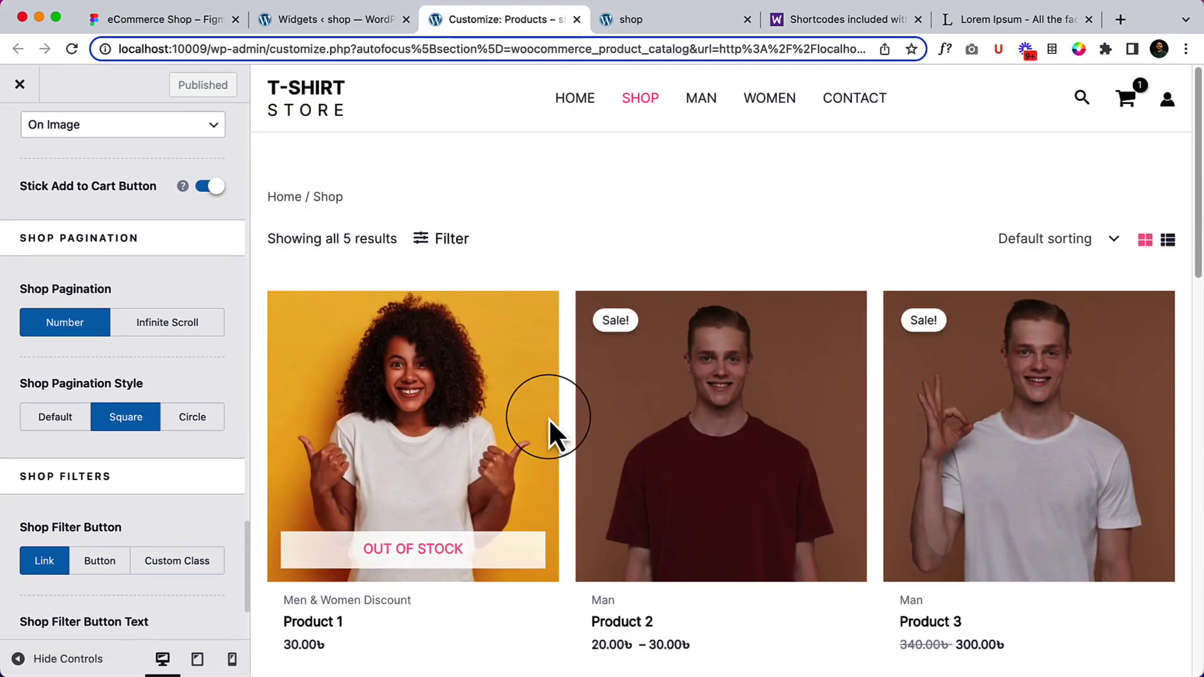
{"action": "scroll", "coordinate": [548, 419], "scroll_direction": "down", "scroll_amount": 6}
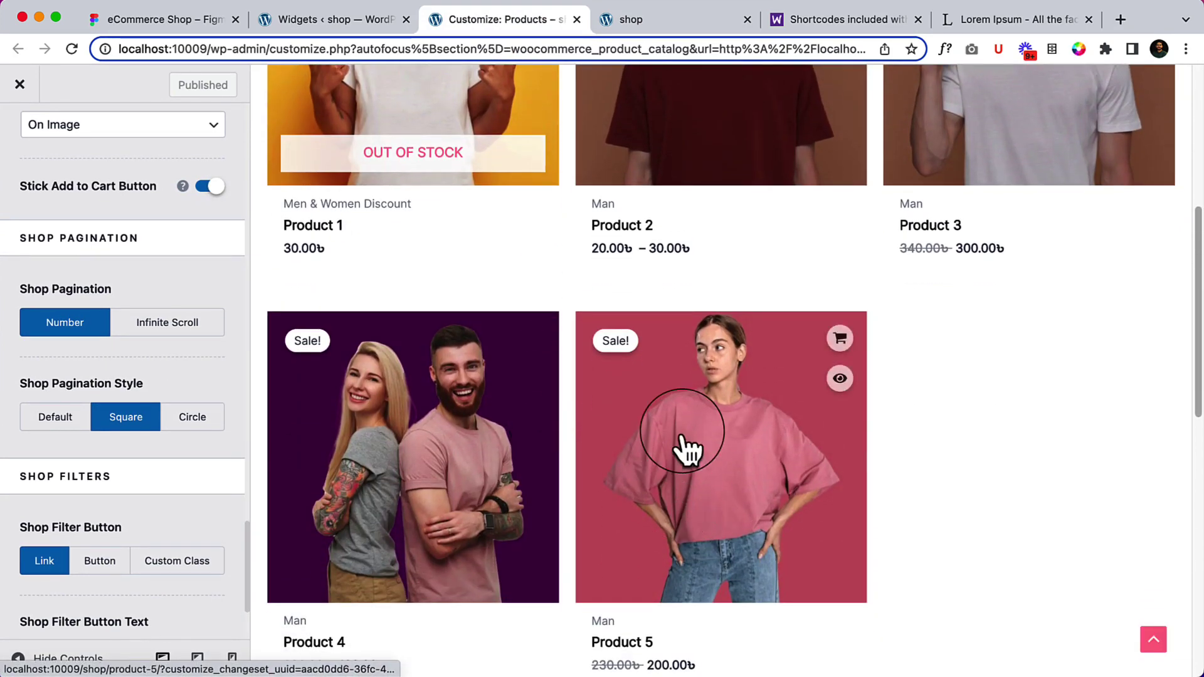
{"action": "scroll", "coordinate": [686, 449], "scroll_direction": "down", "scroll_amount": 4}
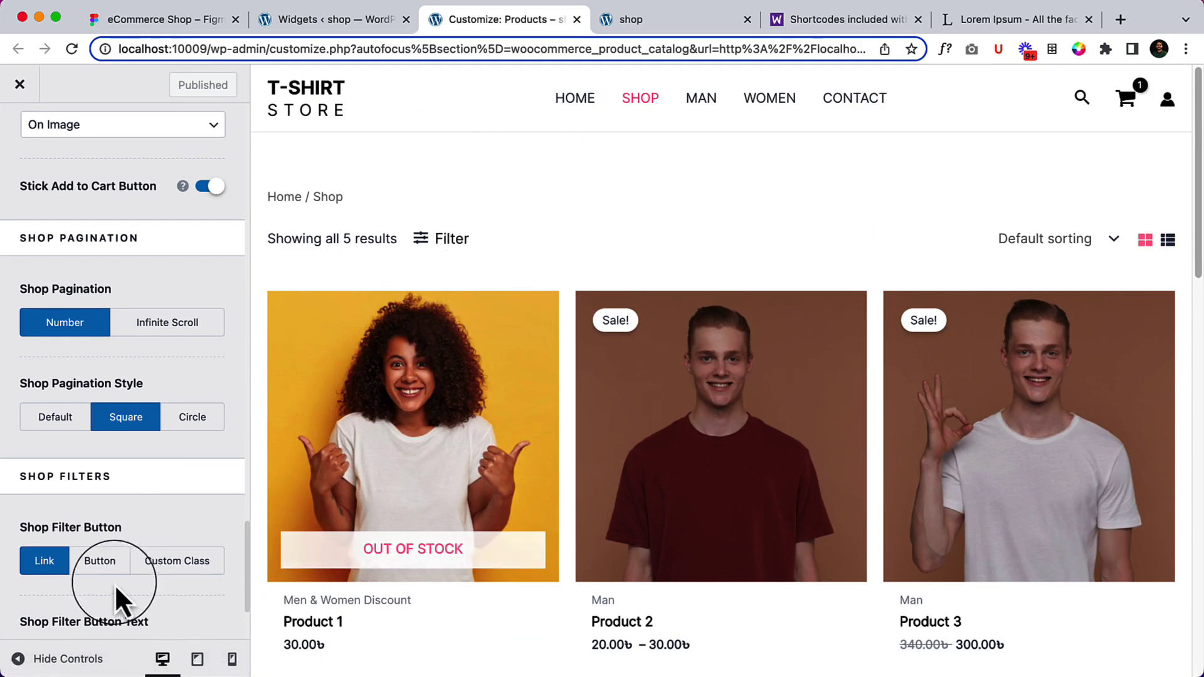
Step: Set the Shop Filter Button style to Button
{"action": "left_click", "coordinate": [95, 563]}
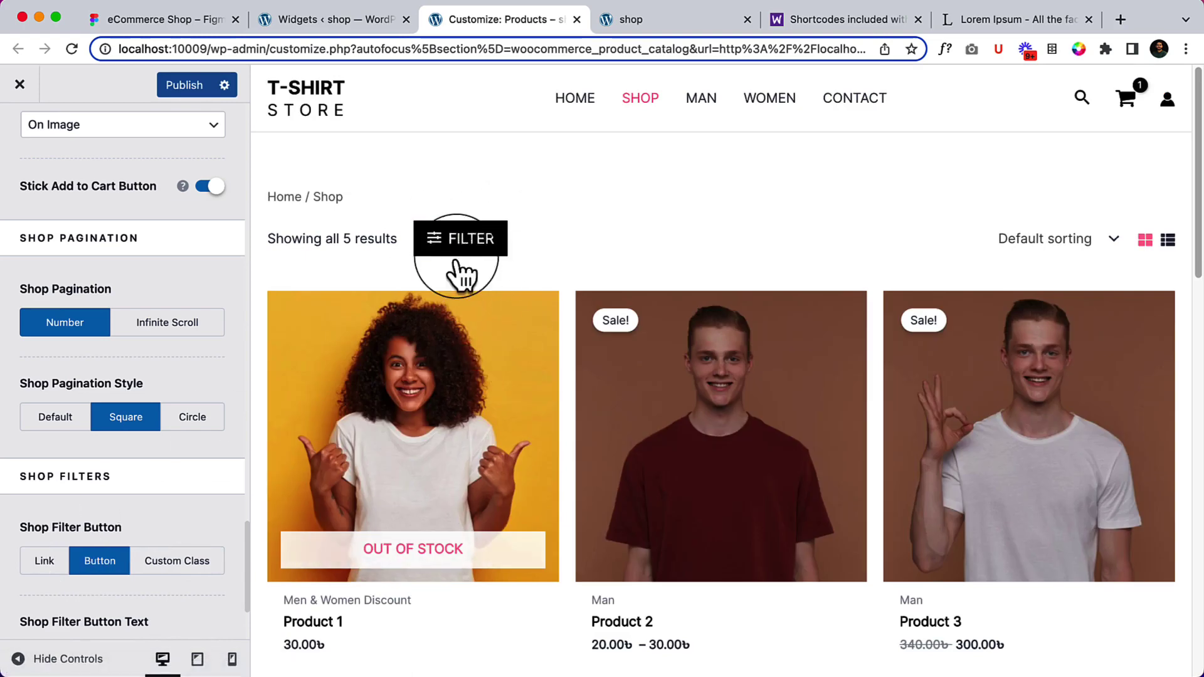
Step: Try the Custom Class and Button styles for the Shop Filter Button, and set it to Link
{"action": "left_click", "coordinate": [492, 241]}
{"action": "left_click", "coordinate": [677, 242]}
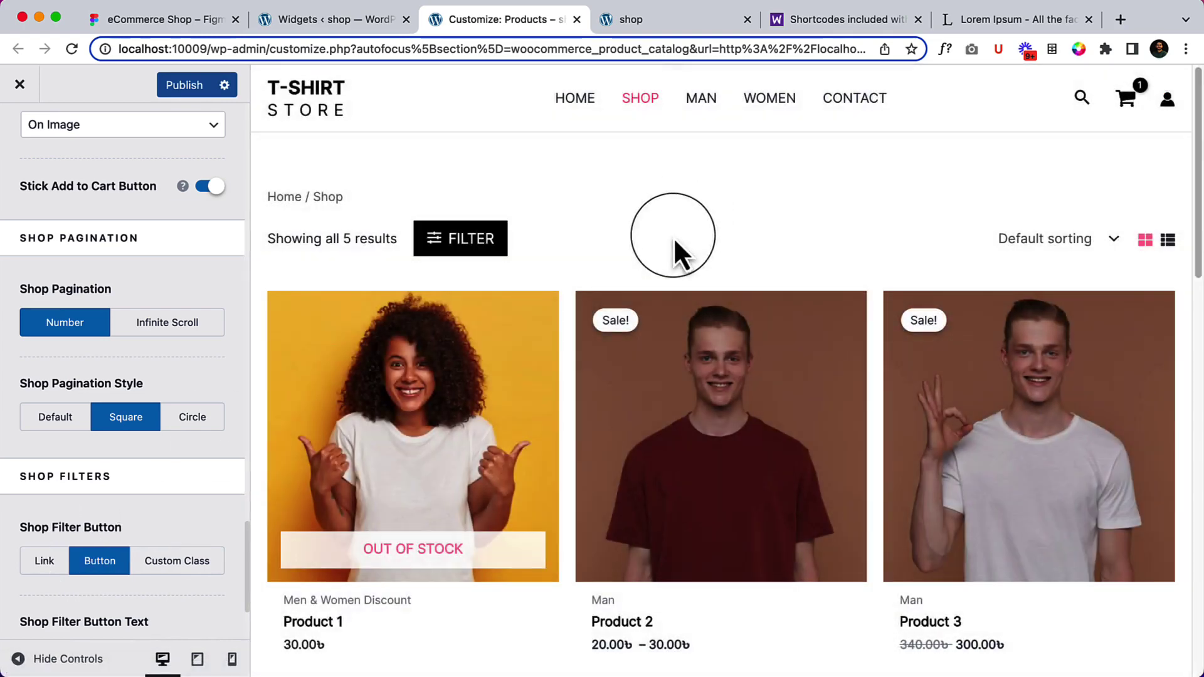
{"action": "left_click", "coordinate": [191, 561]}
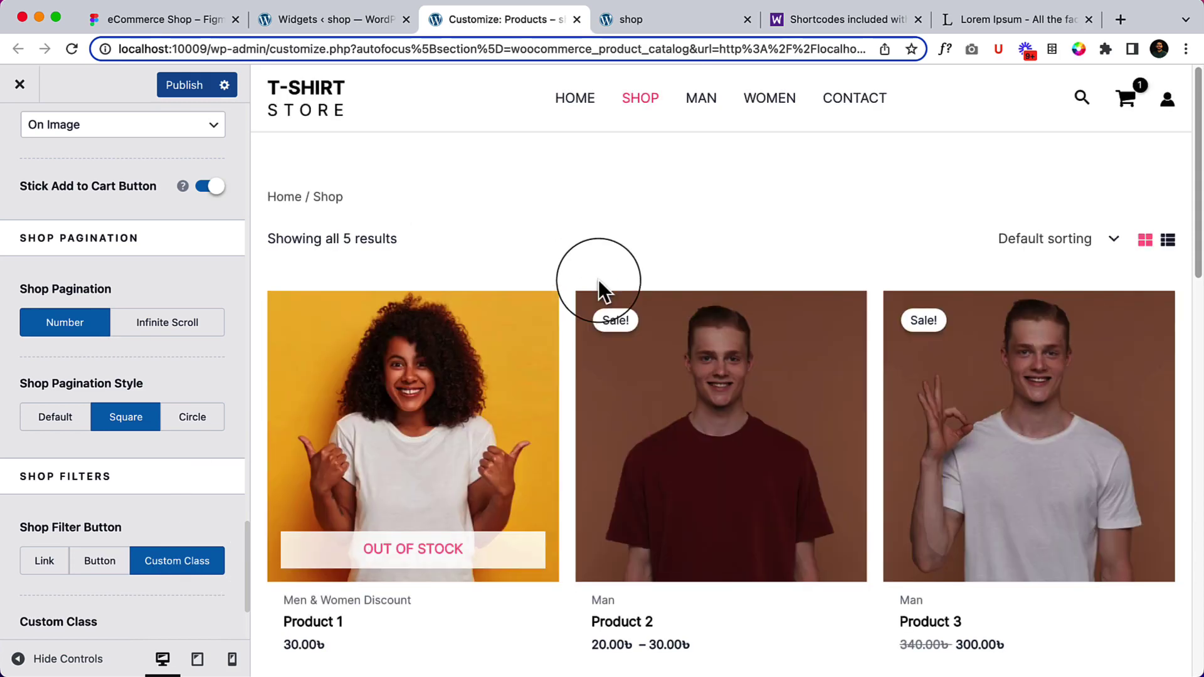
{"action": "scroll", "coordinate": [171, 417], "scroll_direction": "down", "scroll_amount": 3}
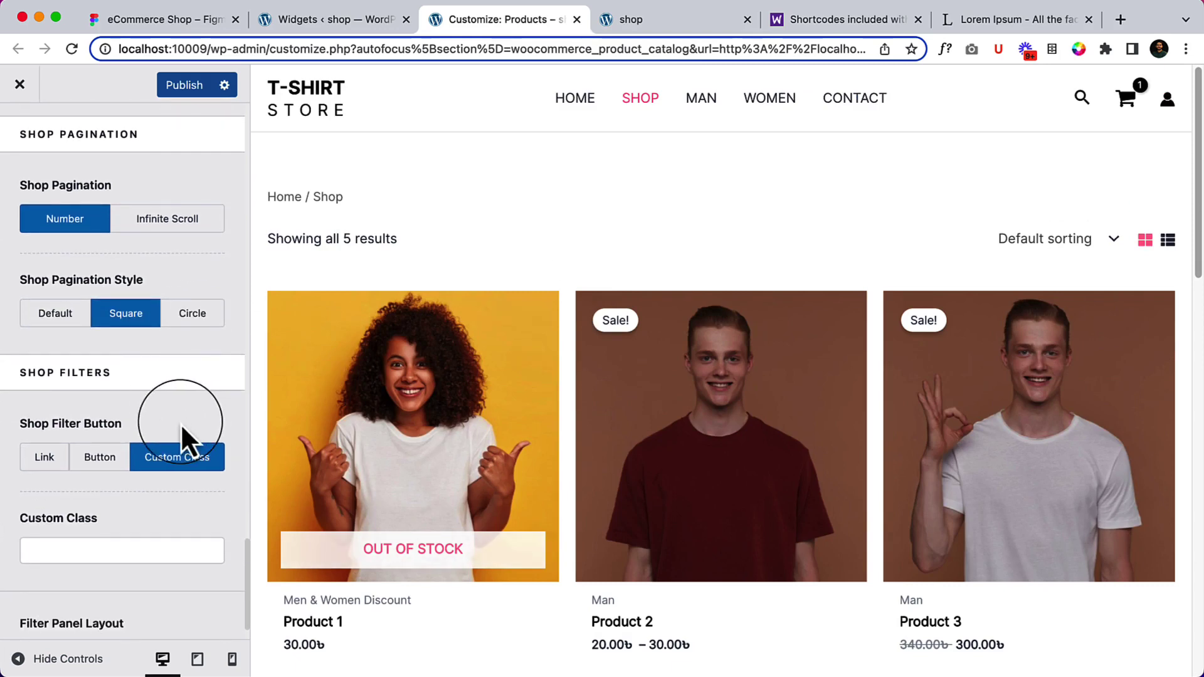
{"action": "left_click", "coordinate": [107, 458]}
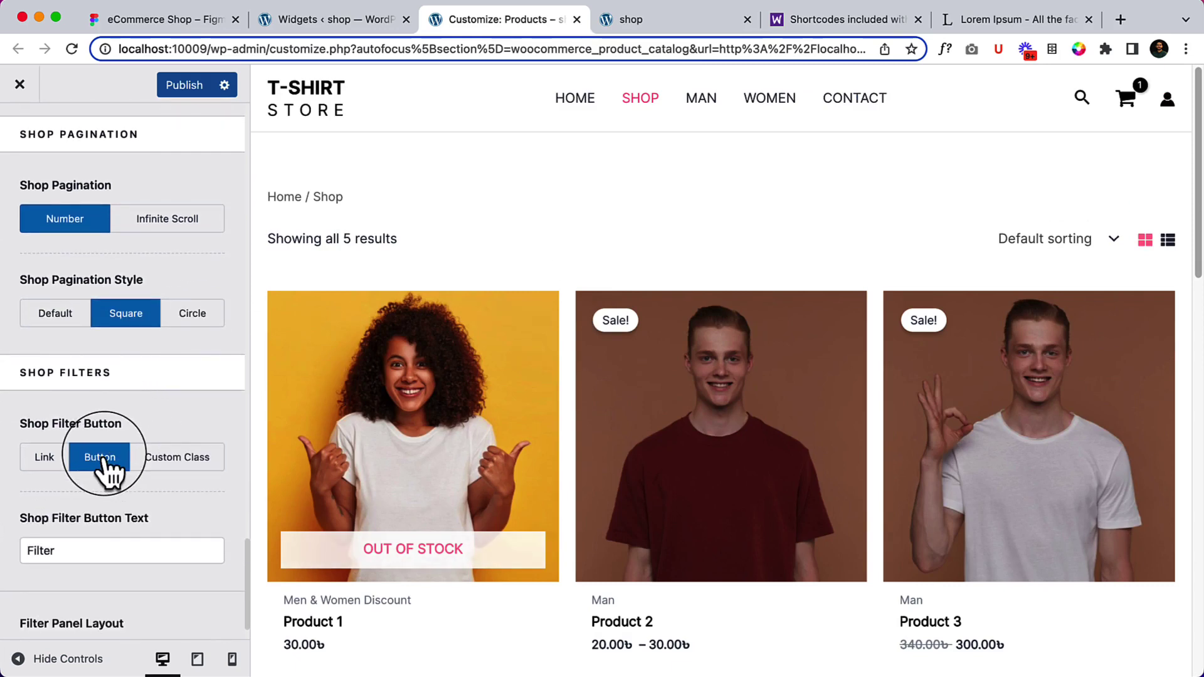
{"action": "left_click", "coordinate": [38, 458]}
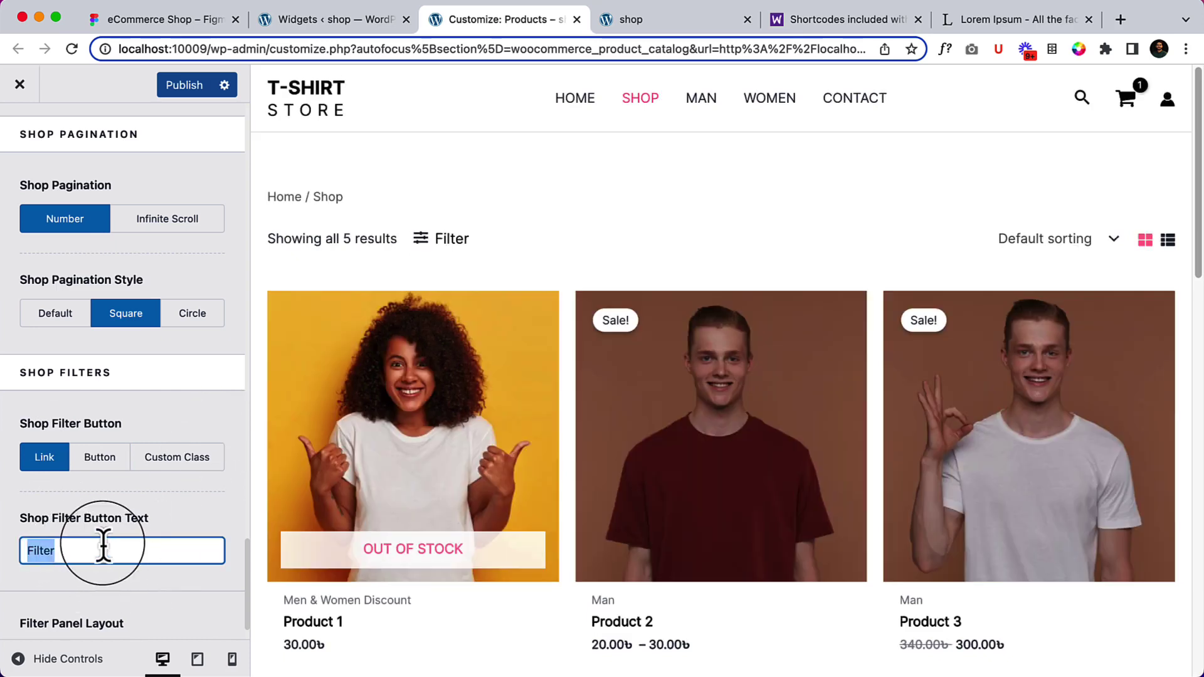
Step: Test the Flyout filter panel in the customizer preview by opening the shop filters and closing them again
{"action": "scroll", "coordinate": [95, 539], "scroll_direction": "down", "scroll_amount": 2}
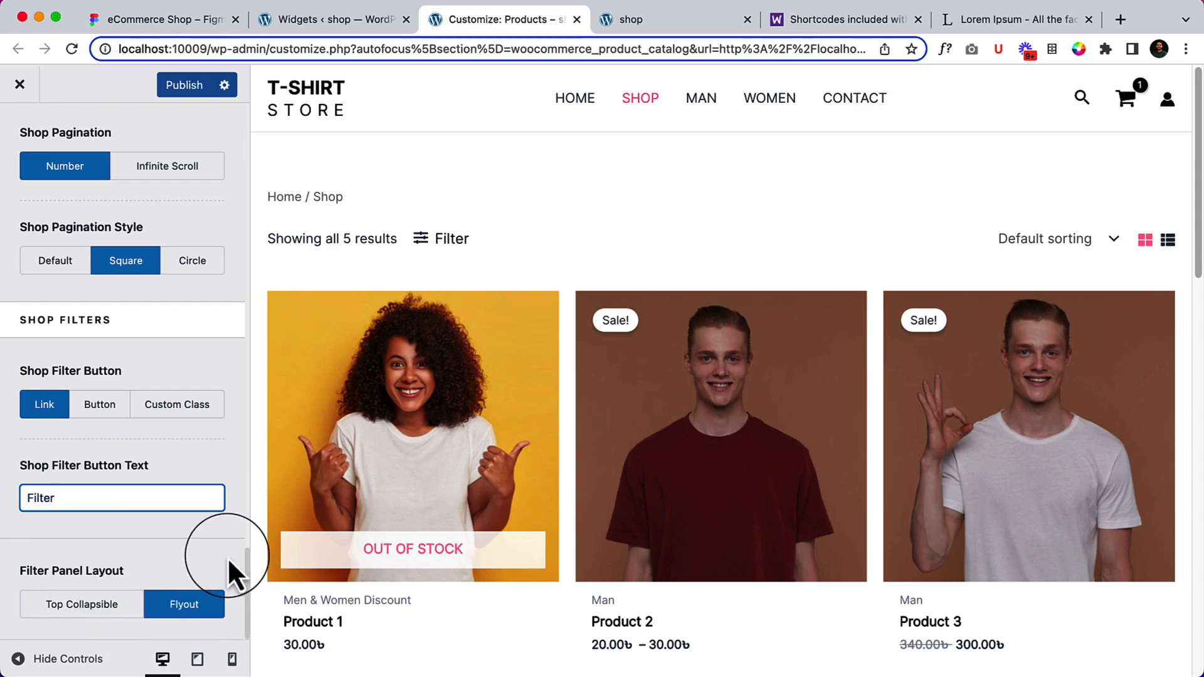
{"action": "left_click", "coordinate": [445, 239]}
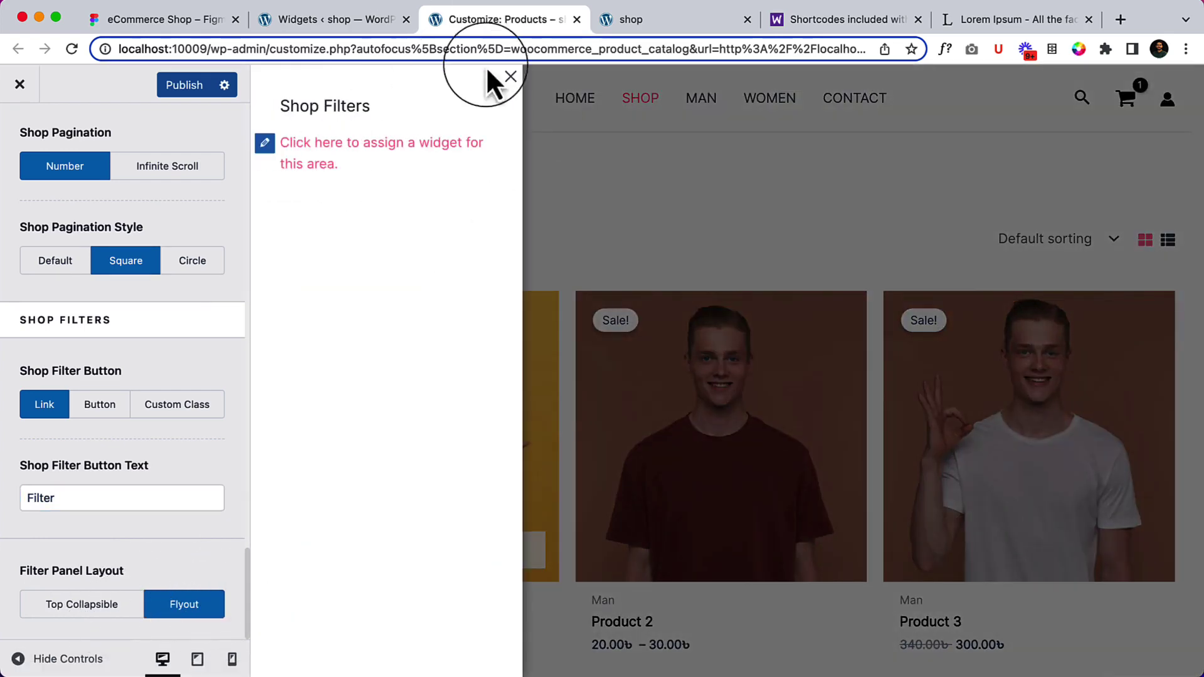
{"action": "left_click", "coordinate": [510, 77]}
Step: Set the Filter Panel Layout to Top Collapsible, try the filter in the preview, and publish the changes
{"action": "left_click", "coordinate": [100, 611]}
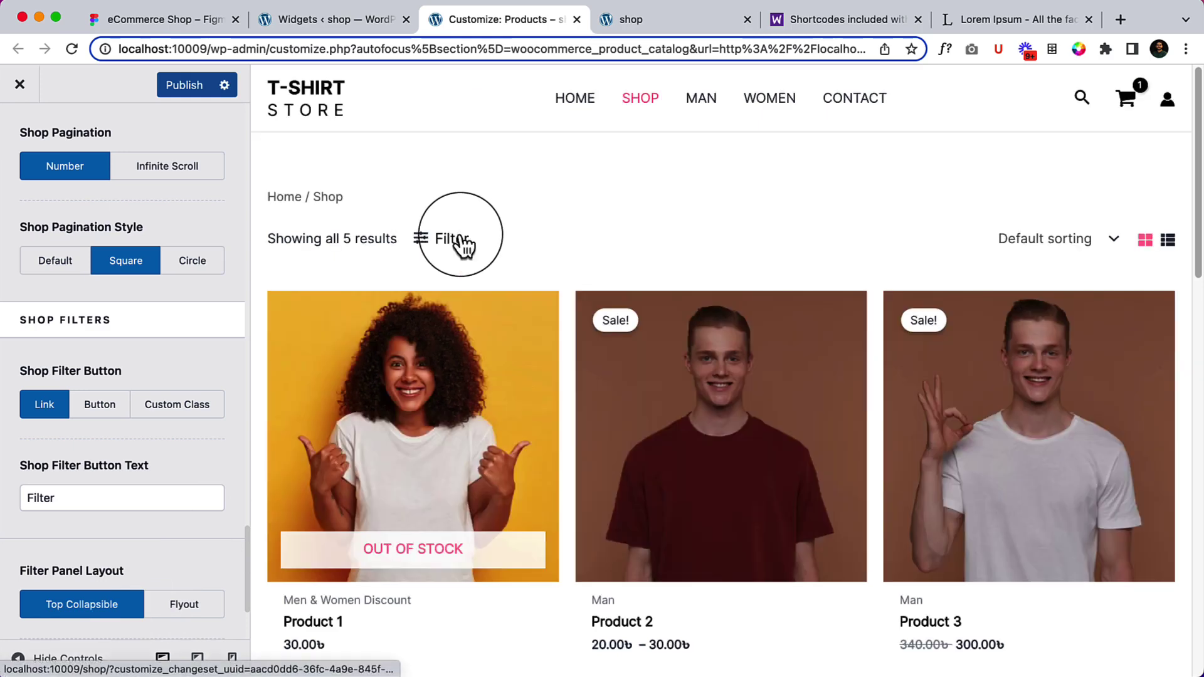
{"action": "left_click", "coordinate": [463, 241]}
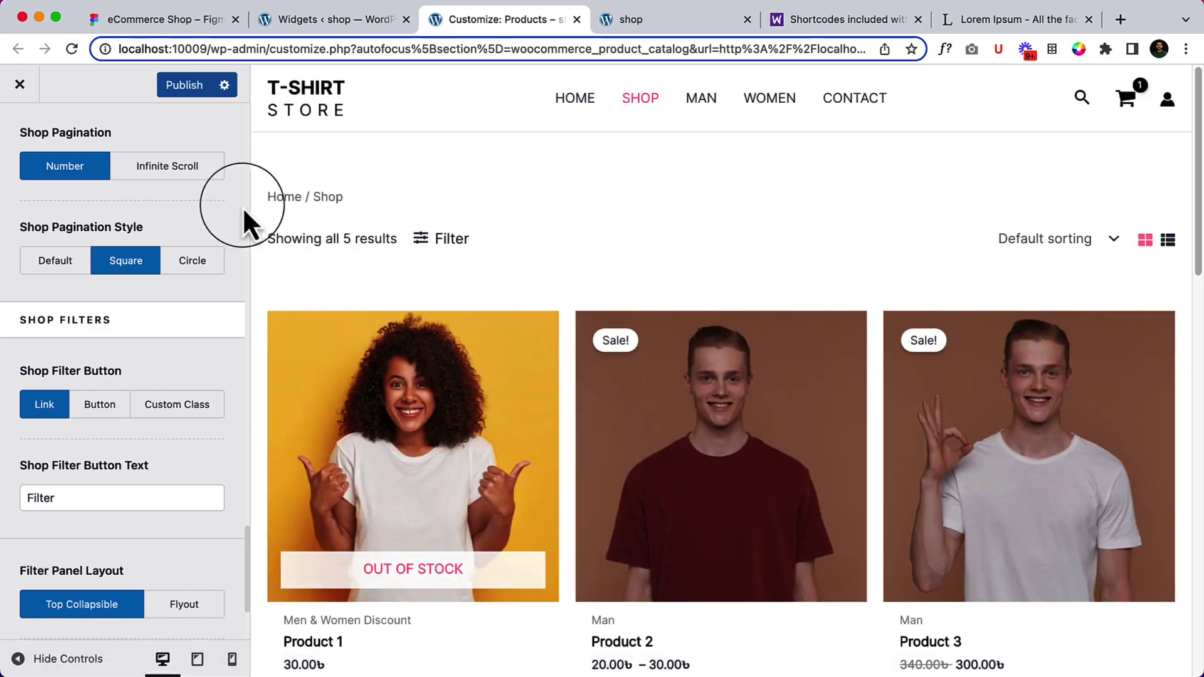
{"action": "left_click", "coordinate": [190, 83]}
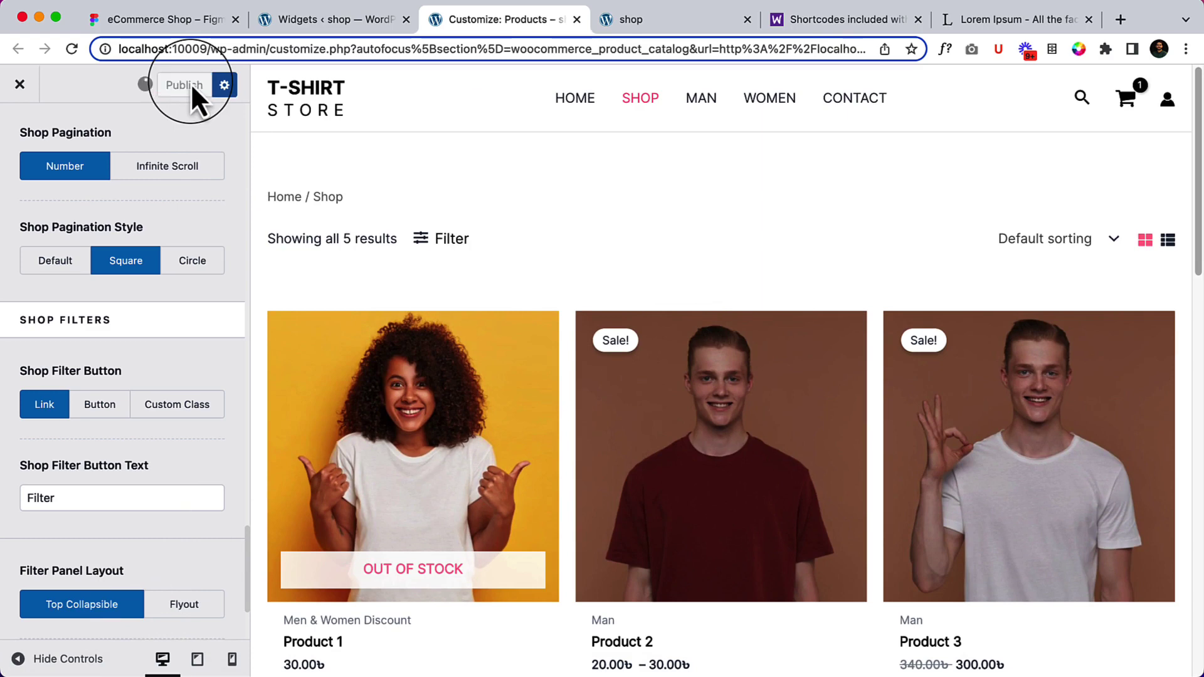
Step: Reload the Widgets admin page, collapse the Main Sidebar area and expand the Shop Filters area
{"action": "left_click", "coordinate": [306, 22]}
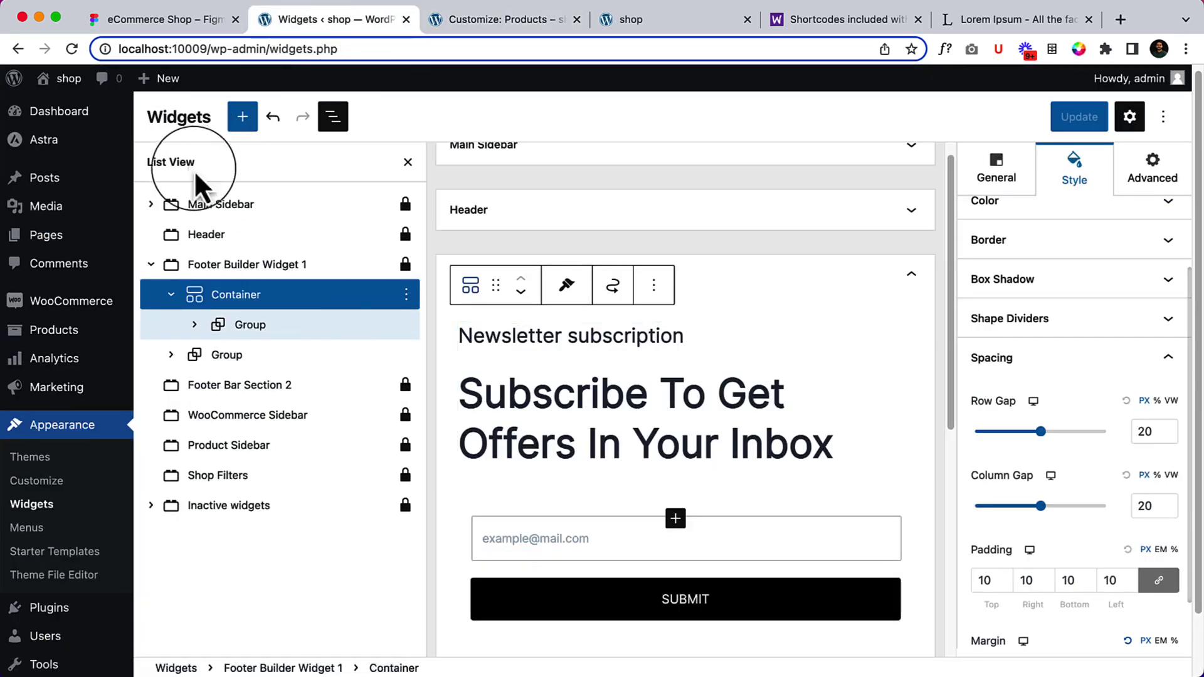
{"action": "left_click", "coordinate": [50, 506]}
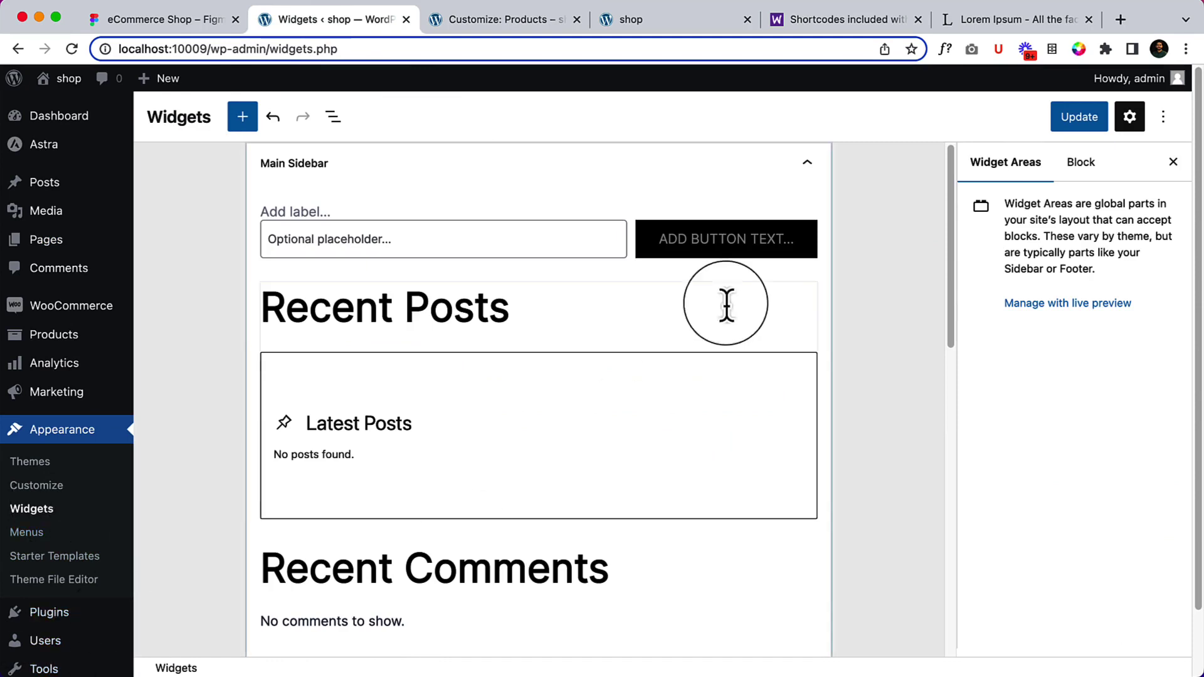
{"action": "left_click", "coordinate": [807, 164]}
{"action": "scroll", "coordinate": [533, 426], "scroll_direction": "down", "scroll_amount": 1}
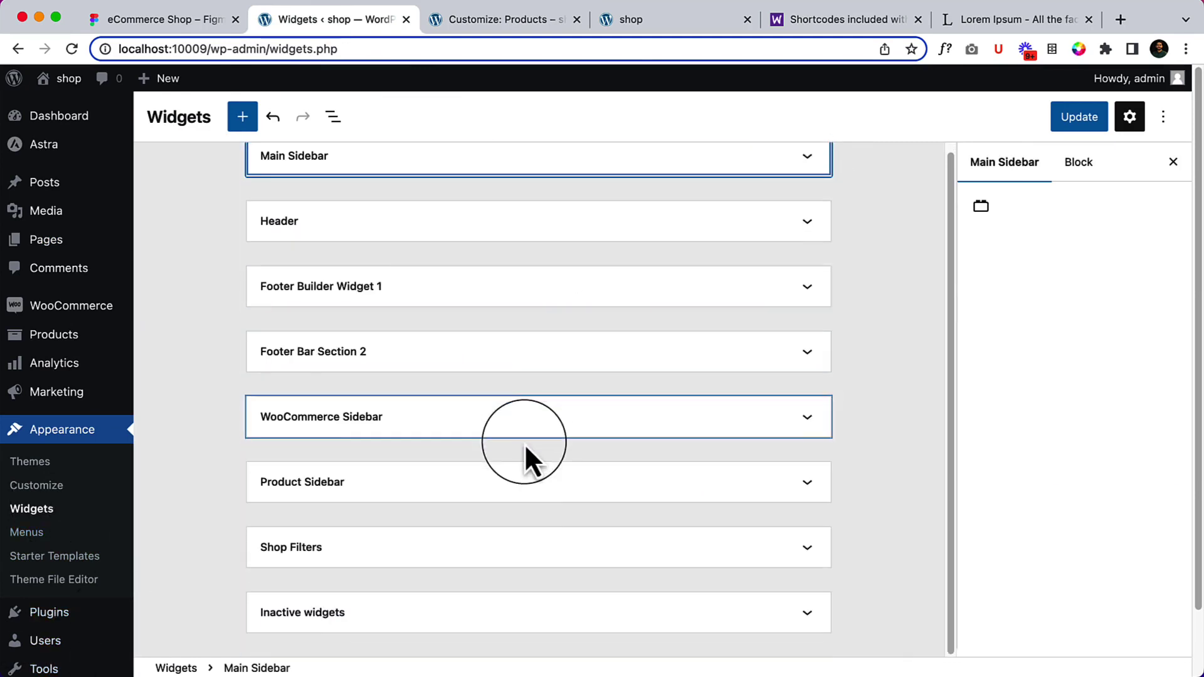
{"action": "left_click", "coordinate": [806, 549]}
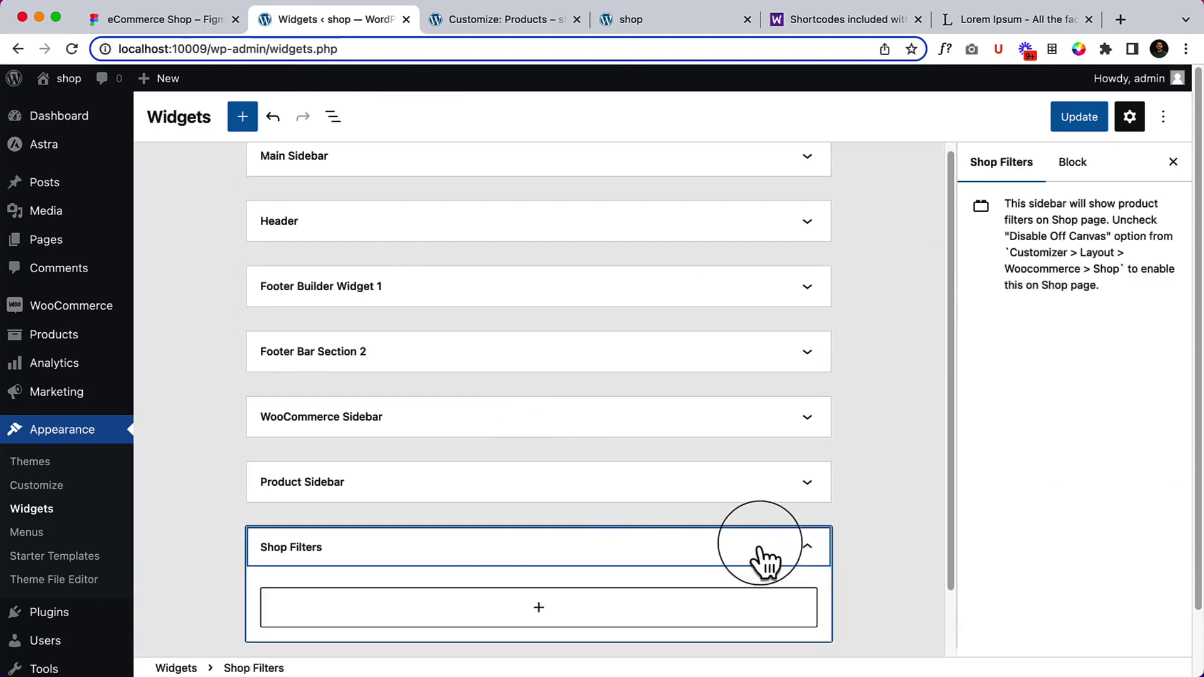
Step: Add a Product Search block to the Shop Filters widget area
{"action": "scroll", "coordinate": [658, 539], "scroll_direction": "down", "scroll_amount": 2}
{"action": "left_click", "coordinate": [563, 543]}
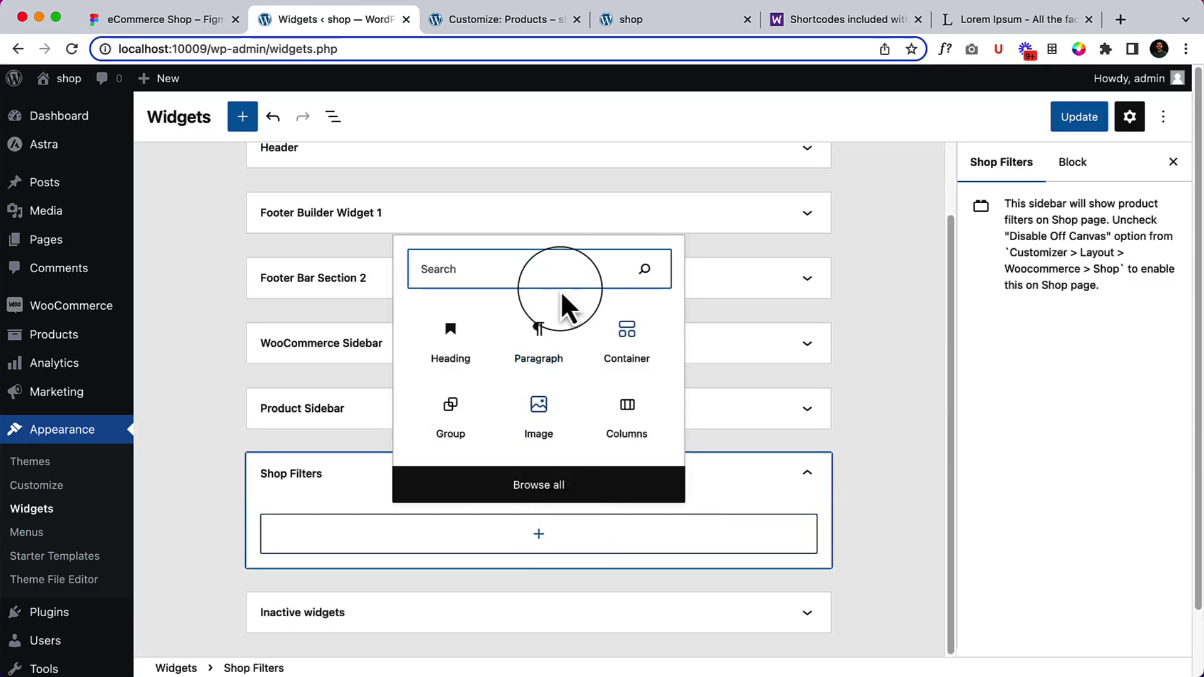
{"action": "type", "text": "produ"}
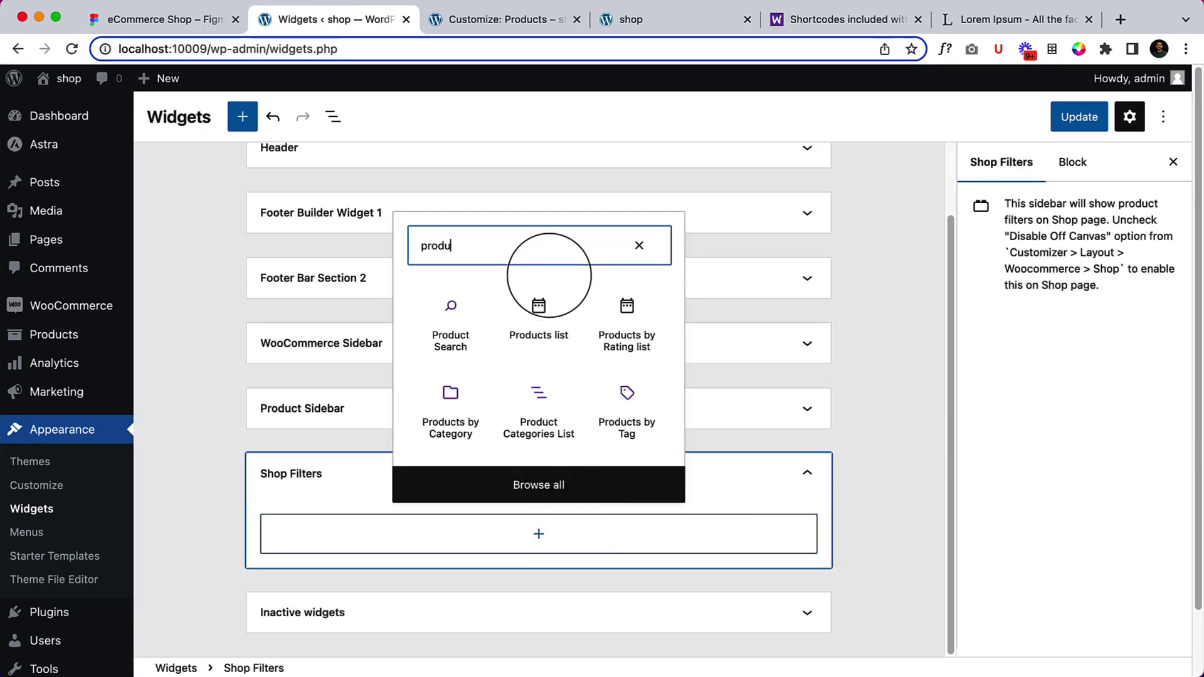
{"action": "left_click", "coordinate": [450, 339]}
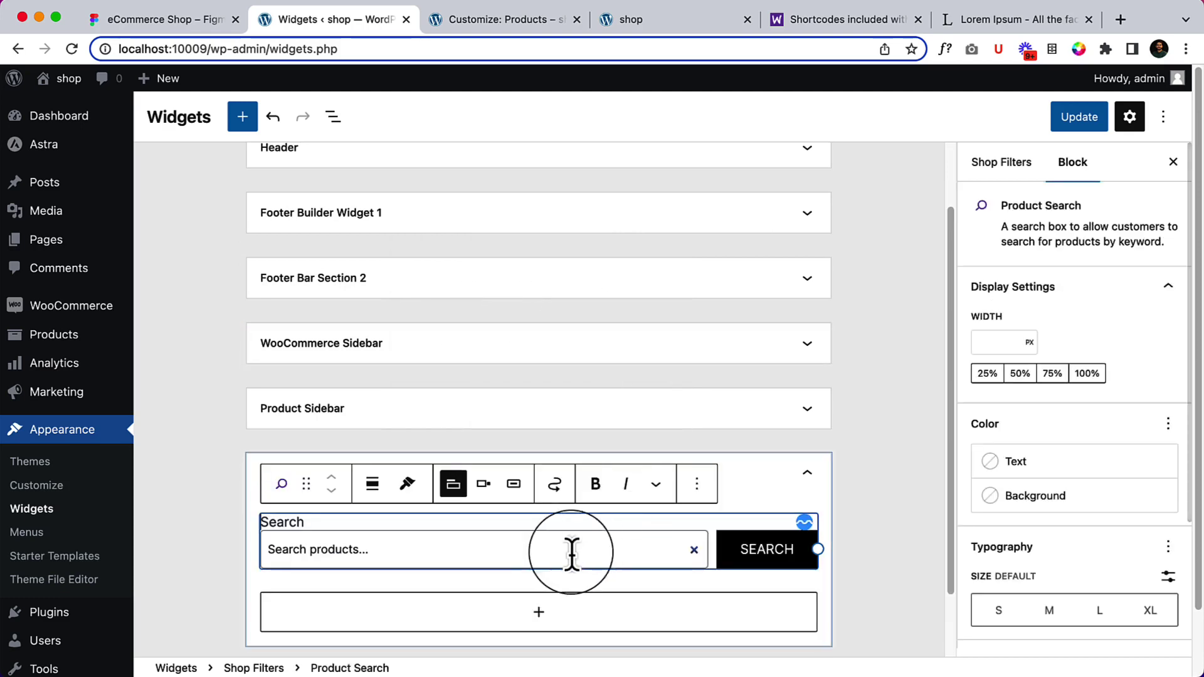
Step: Add a Product Categories List block below the product search in the Shop Filters area
{"action": "left_click", "coordinate": [538, 612]}
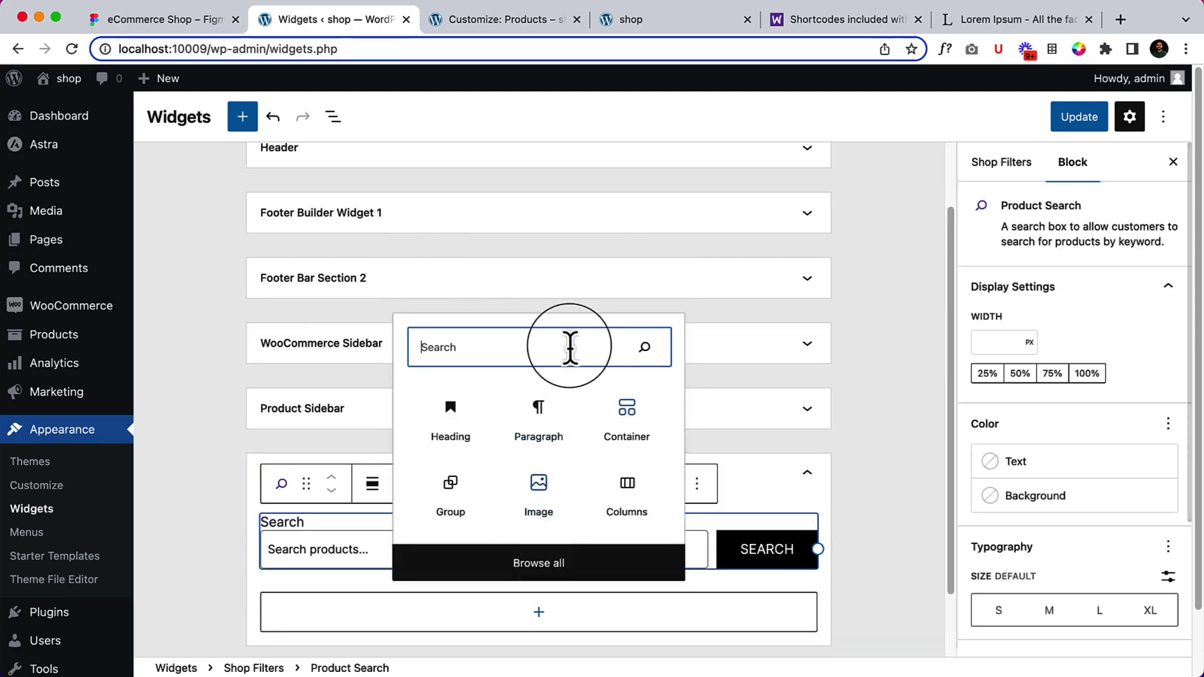
{"action": "type", "text": "produ"}
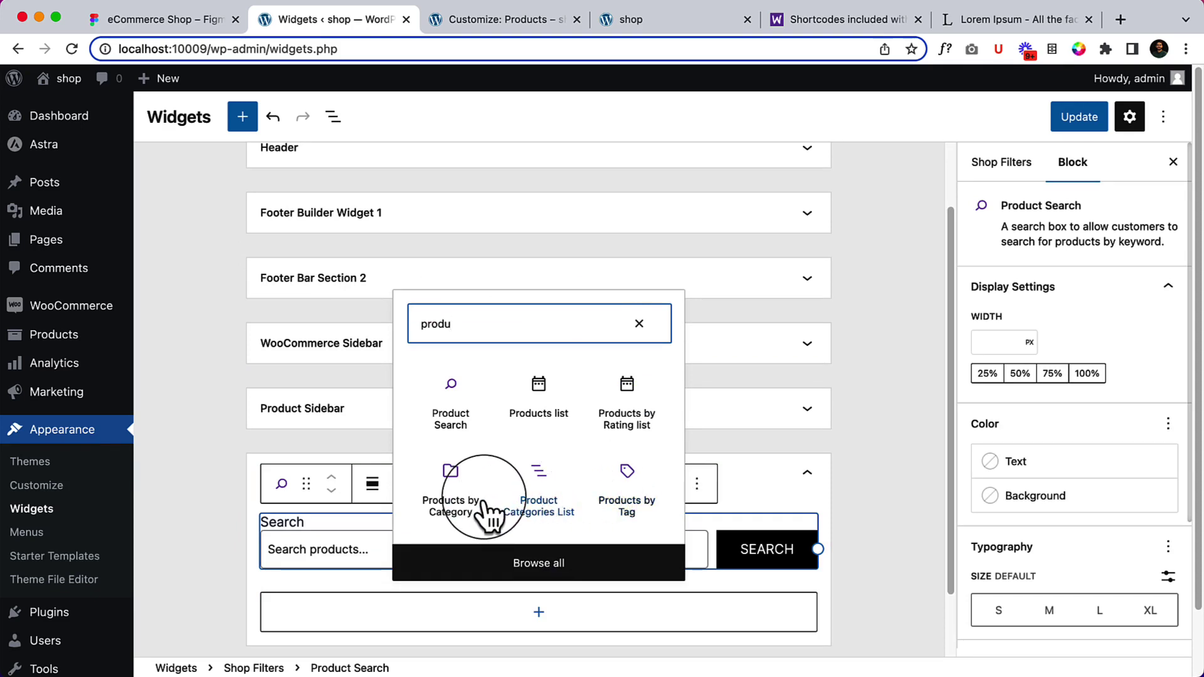
{"action": "left_click", "coordinate": [534, 515]}
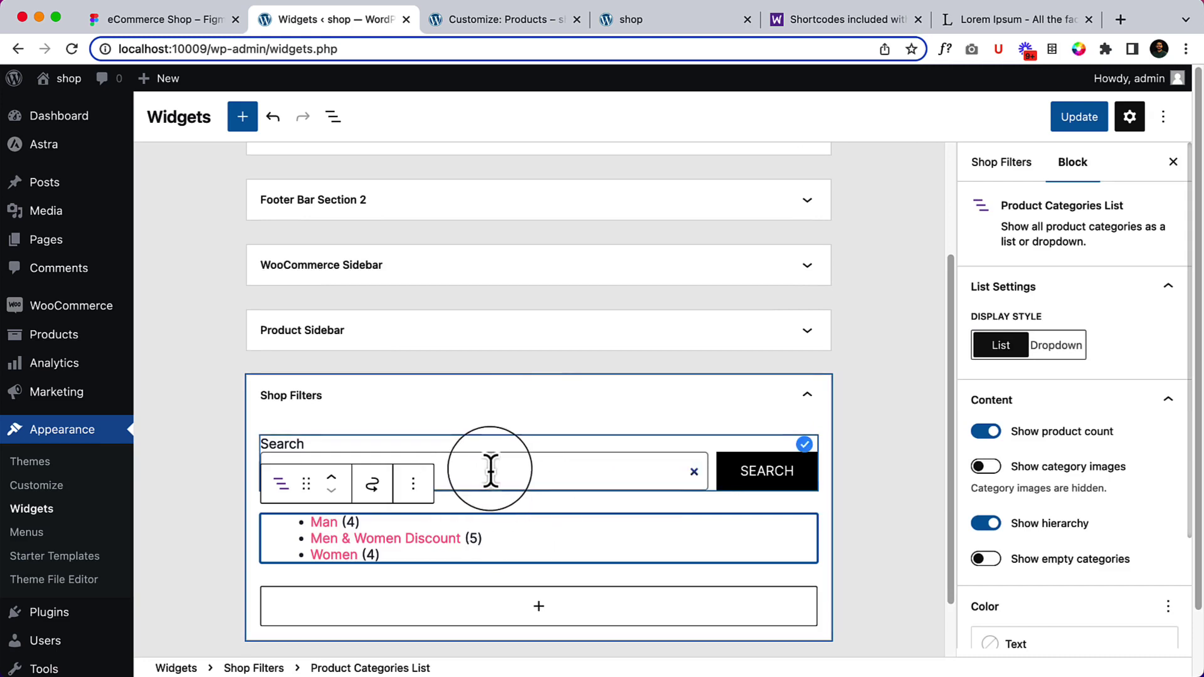
Step: Add a Filter by Attribute block to Shop Filters, move it above the categories list, and save the widgets
{"action": "left_click", "coordinate": [510, 606]}
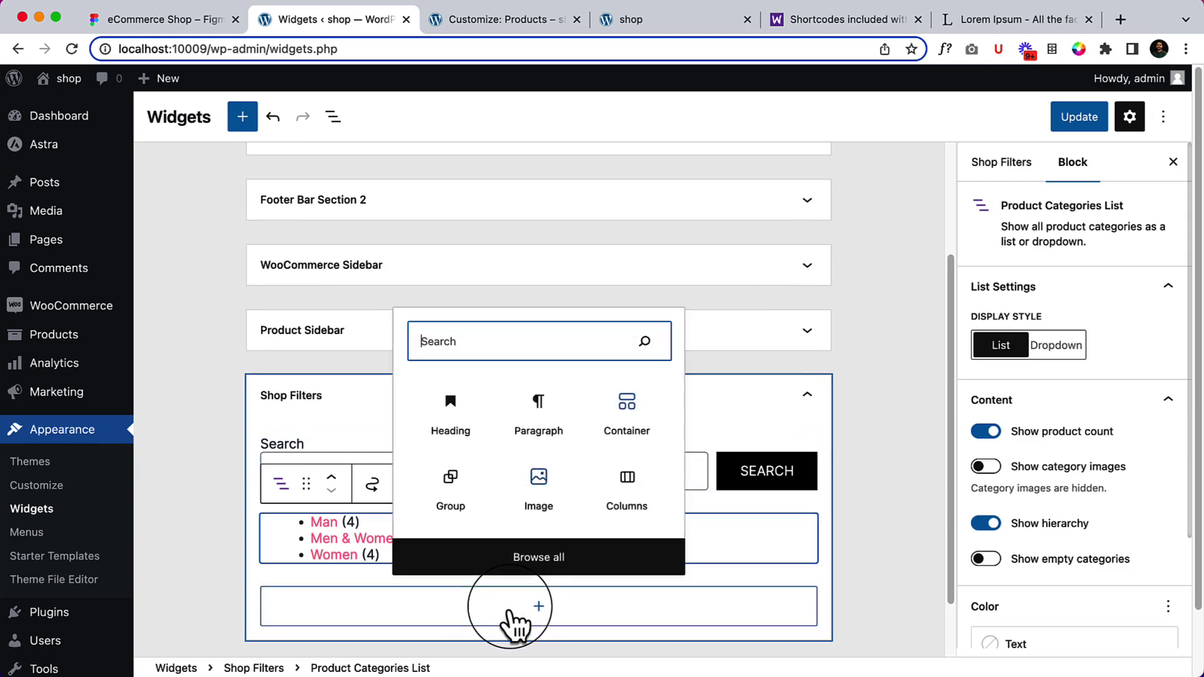
{"action": "type", "text": "filter"}
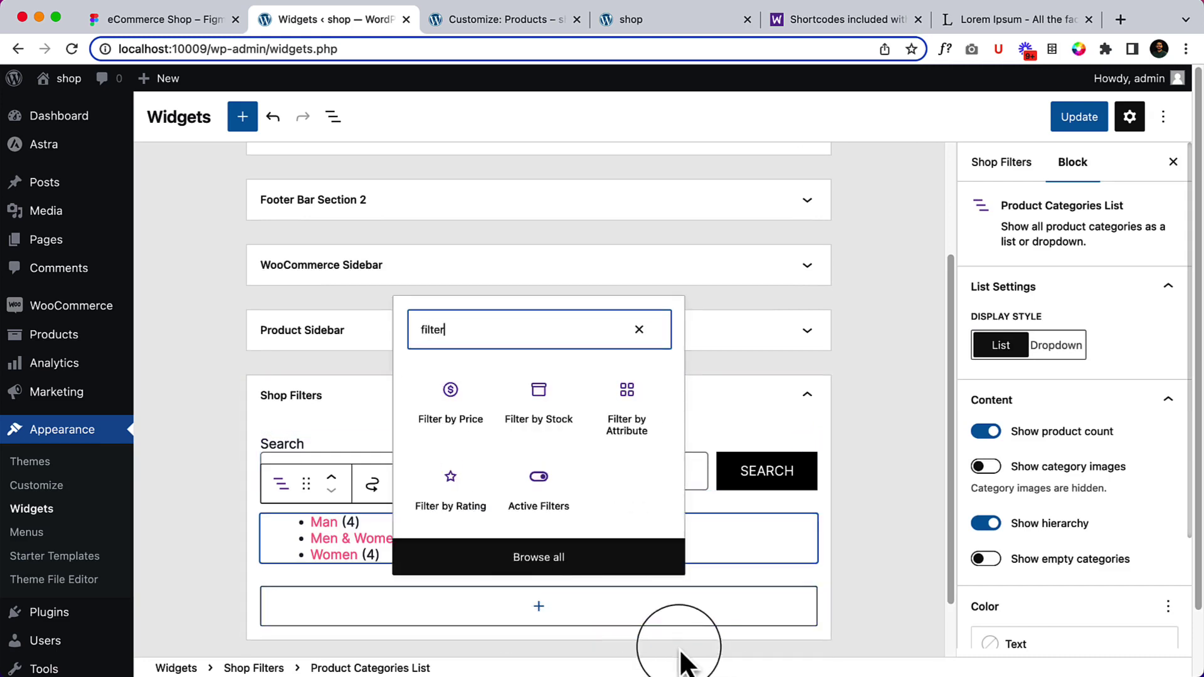
{"action": "left_click", "coordinate": [624, 433]}
{"action": "left_click", "coordinate": [331, 550]}
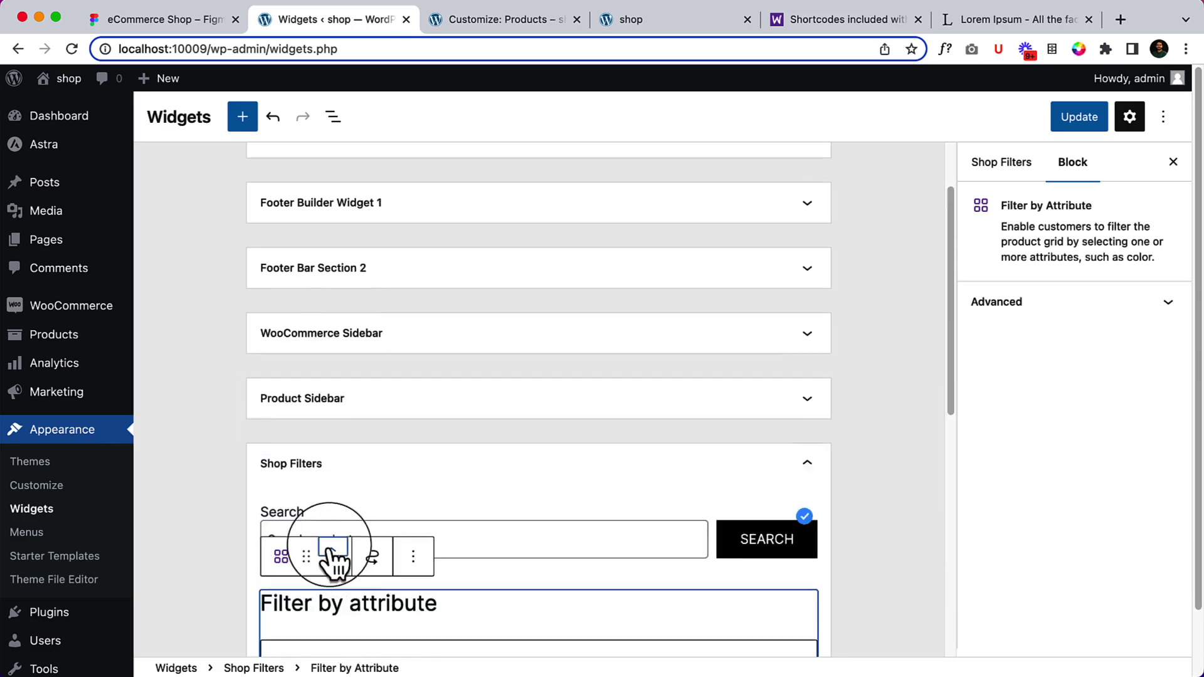
{"action": "left_click", "coordinate": [1080, 134]}
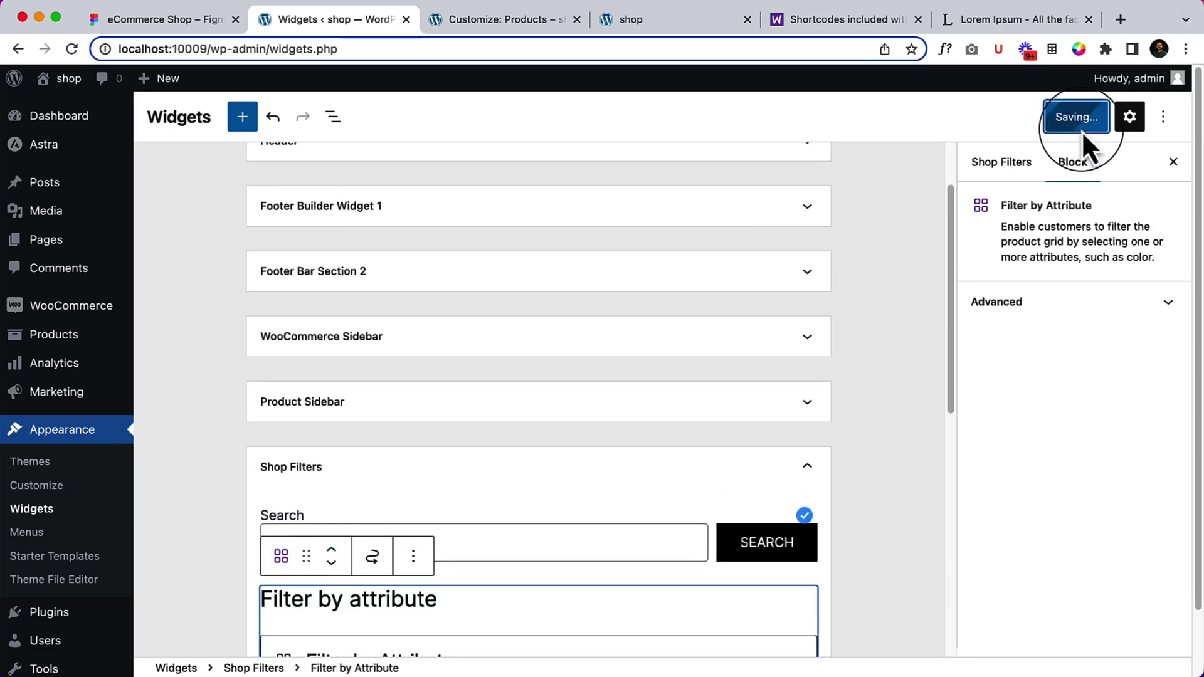
Step: Switch to the live store tab, close the Product 4 quick view, and go to the Shop page
{"action": "left_click", "coordinate": [680, 24]}
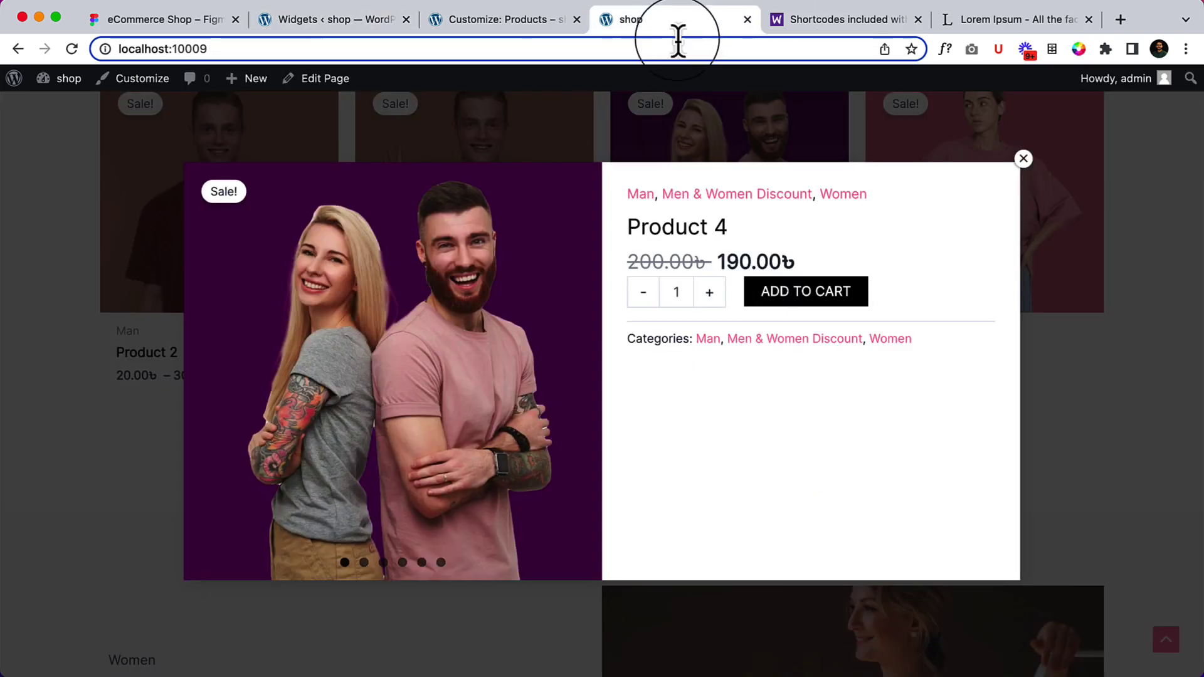
{"action": "left_click", "coordinate": [1023, 159]}
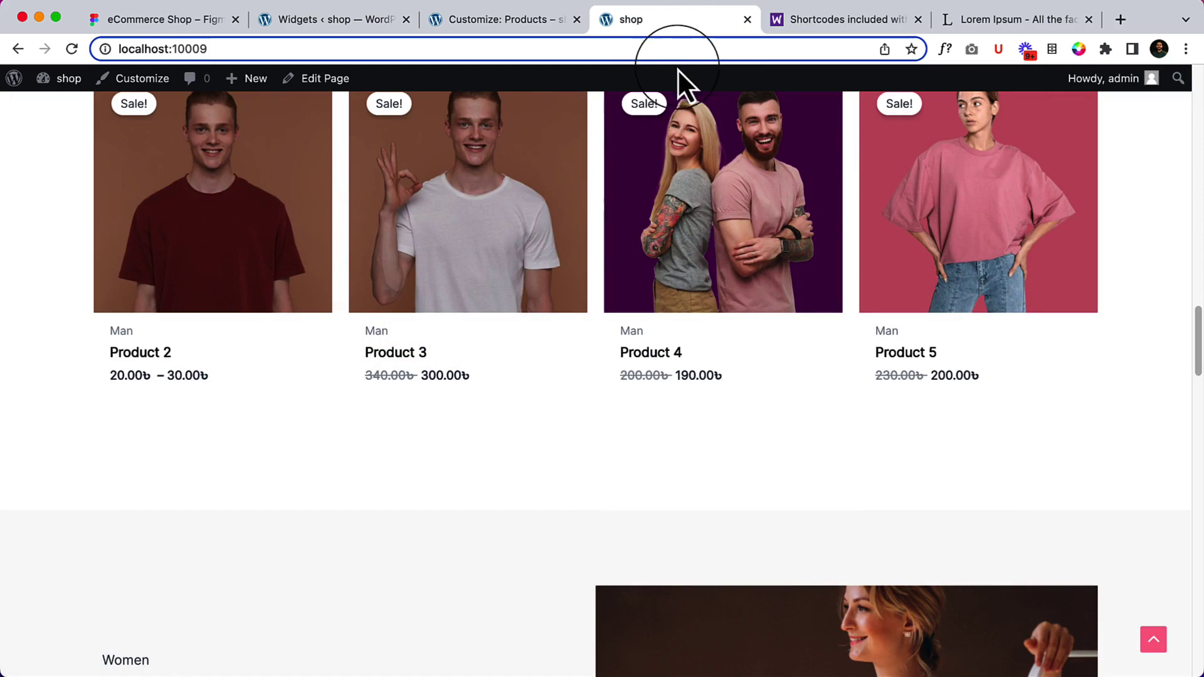
{"action": "right_click", "coordinate": [512, 524]}
{"action": "left_click", "coordinate": [384, 481]}
{"action": "scroll", "coordinate": [401, 451], "scroll_direction": "up", "scroll_amount": 15}
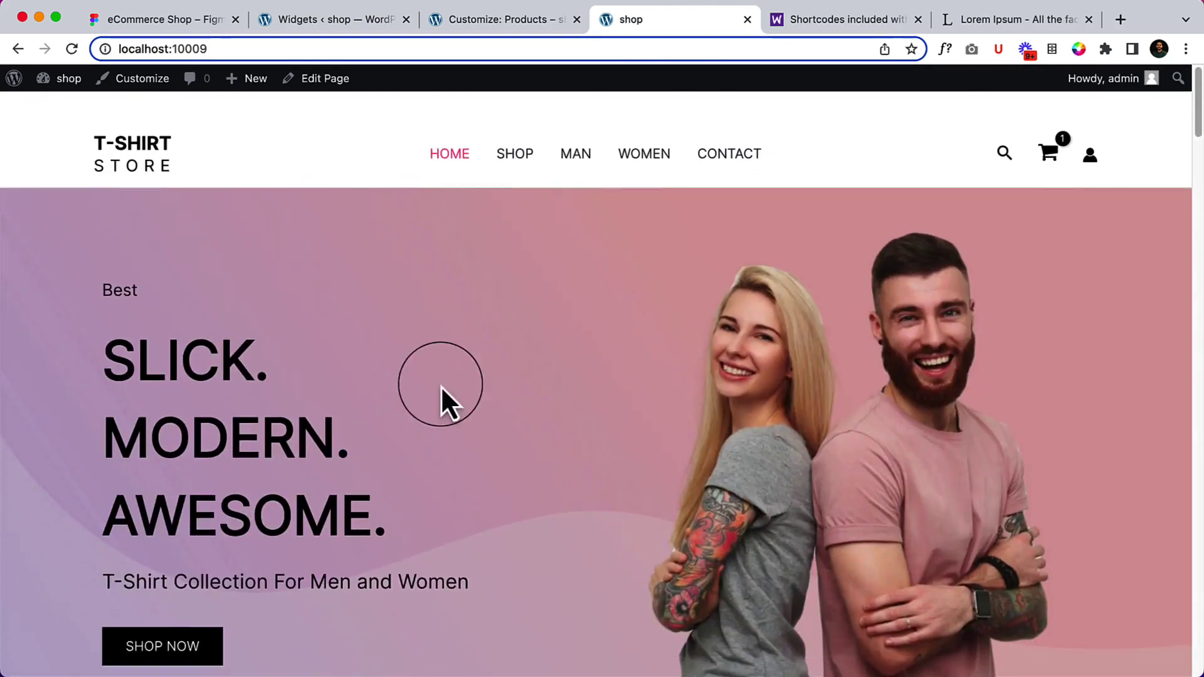
{"action": "left_click", "coordinate": [513, 128]}
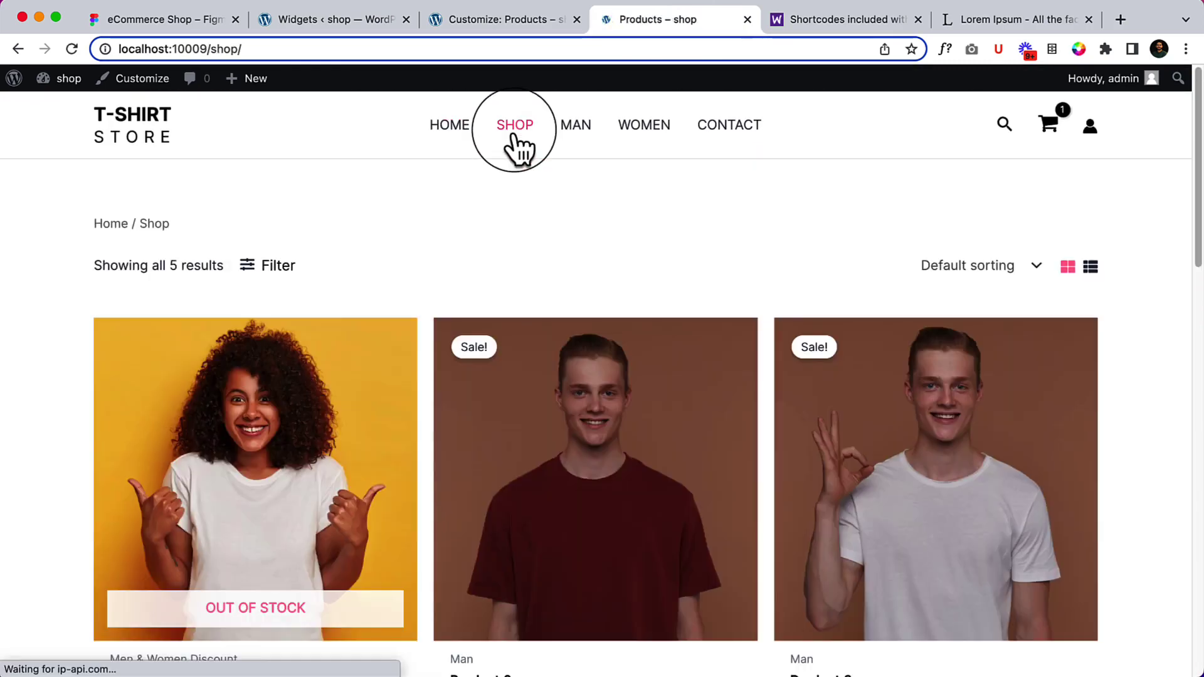
Step: Expand the Filter panel on the live Shop page, check its search box and category list, and collapse it
{"action": "left_click", "coordinate": [274, 276]}
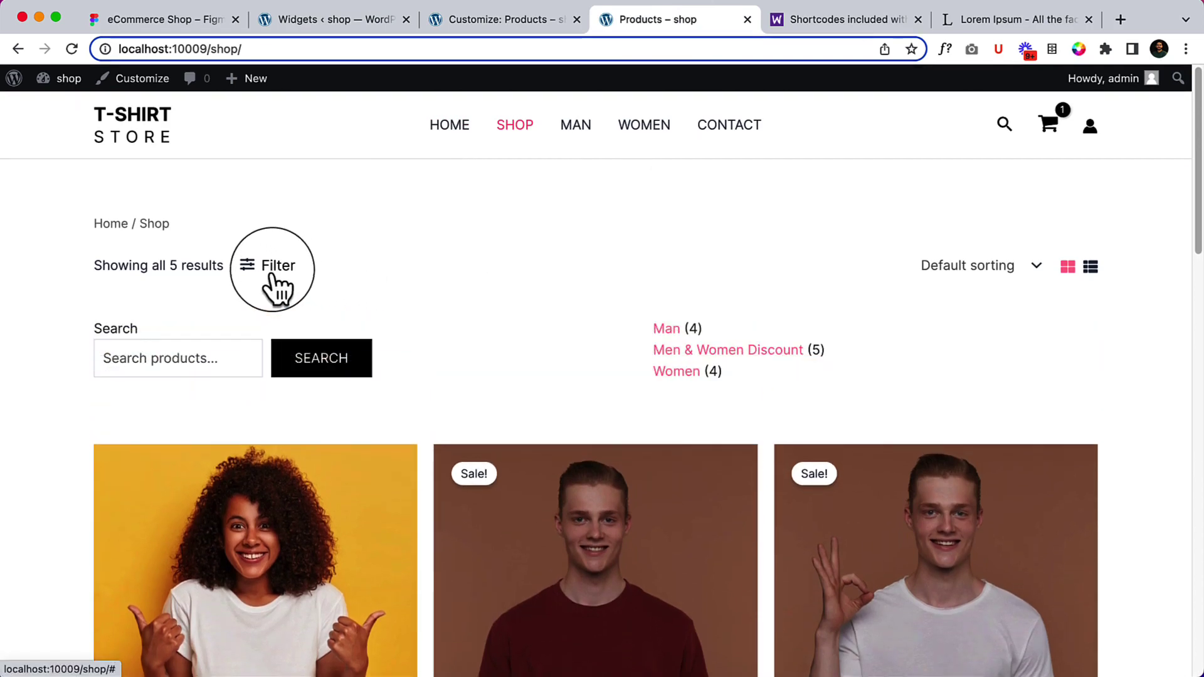
{"action": "left_click", "coordinate": [188, 354]}
{"action": "left_click", "coordinate": [495, 349]}
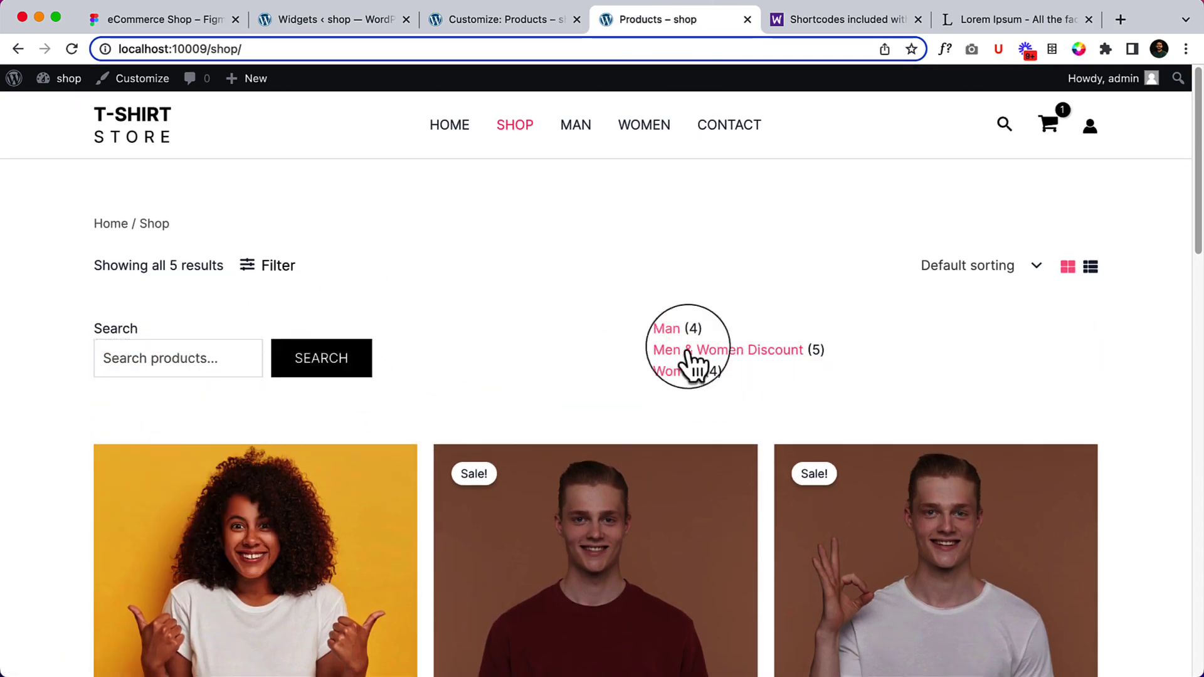
{"action": "left_click", "coordinate": [270, 285]}
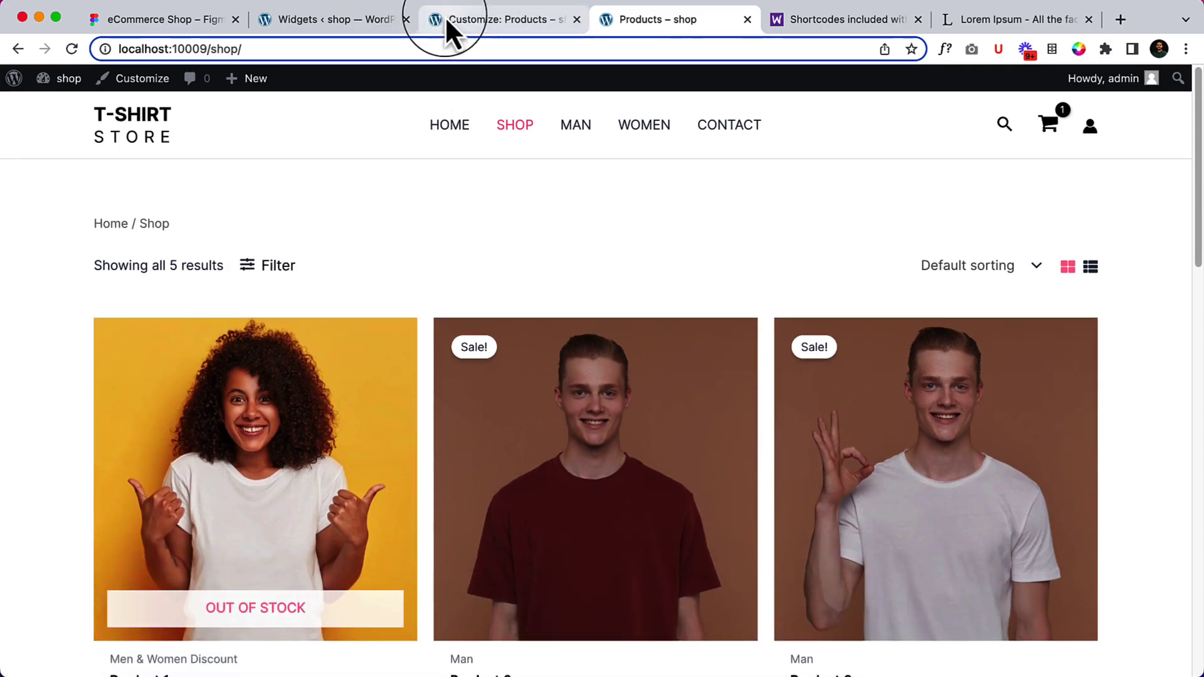
Step: Return to the customizer, set the Filter Panel Layout to Flyout, and publish the change
{"action": "left_click", "coordinate": [447, 24]}
{"action": "left_click", "coordinate": [184, 604]}
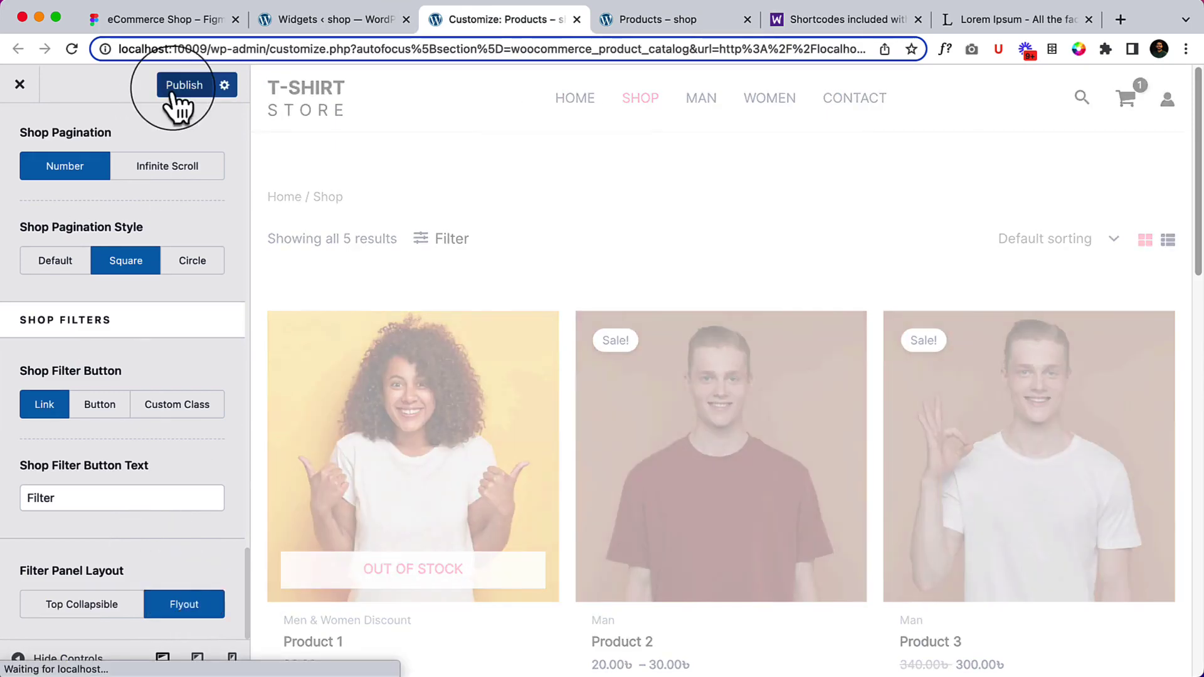
{"action": "left_click", "coordinate": [178, 84]}
Step: Reload the live Shop page and open the Filter panel to check the flyout layout
{"action": "left_click", "coordinate": [632, 22]}
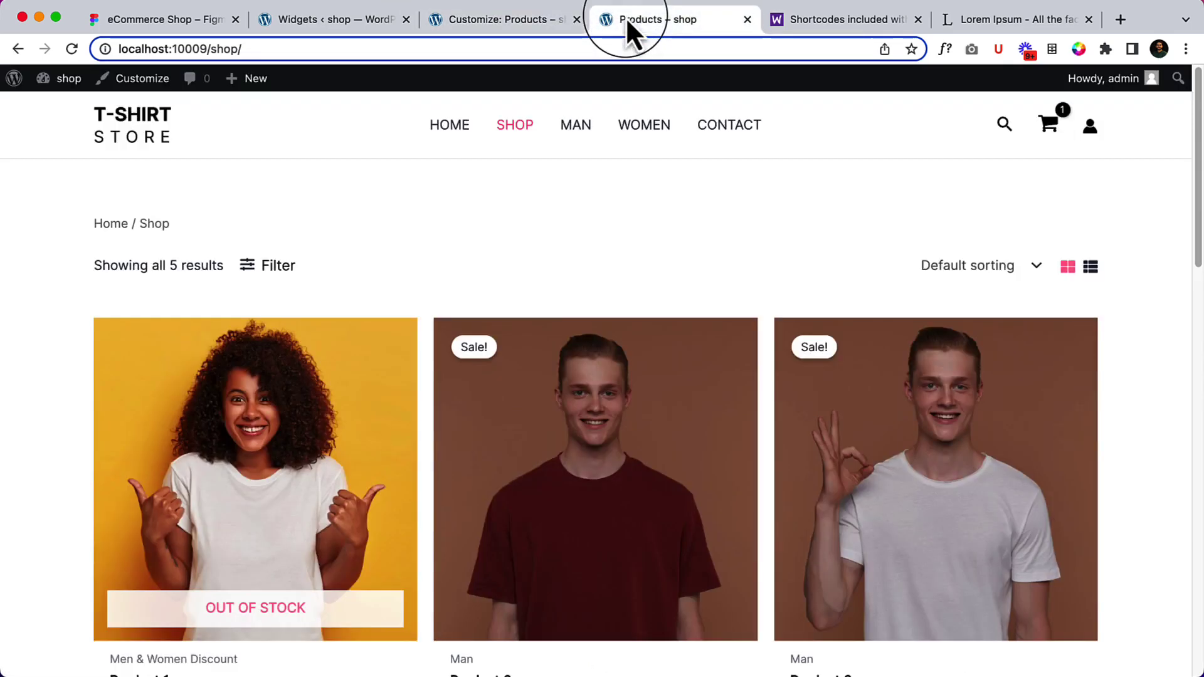
{"action": "key", "text": "Return"}
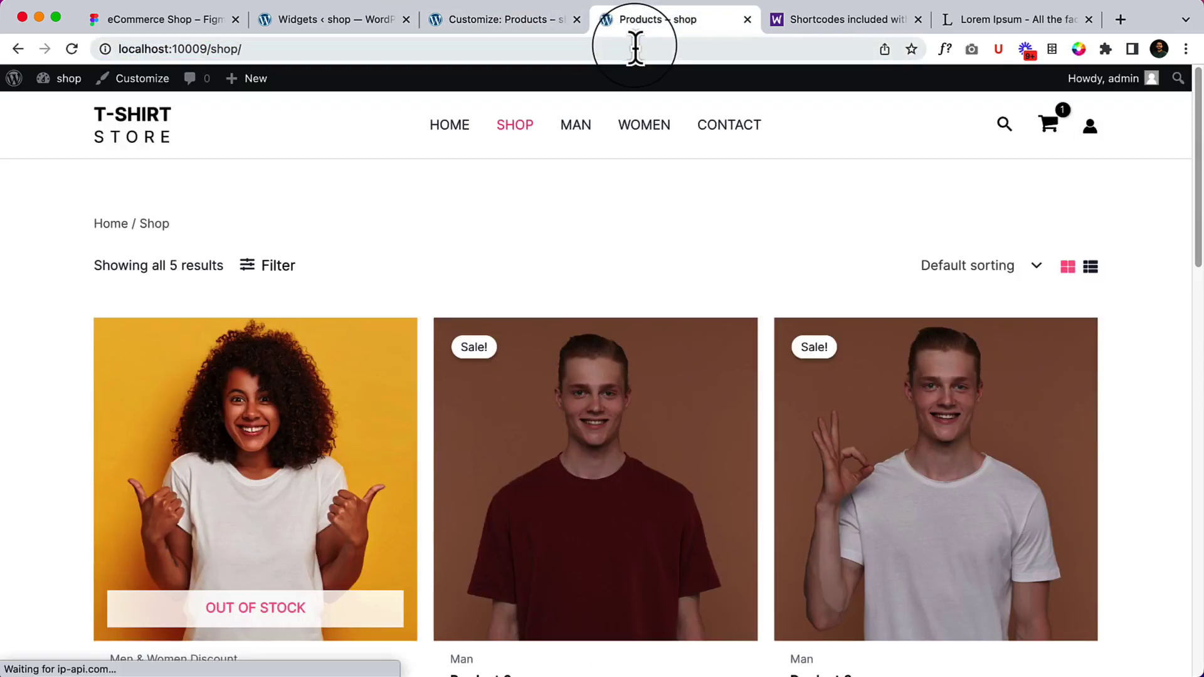
{"action": "left_click", "coordinate": [277, 282]}
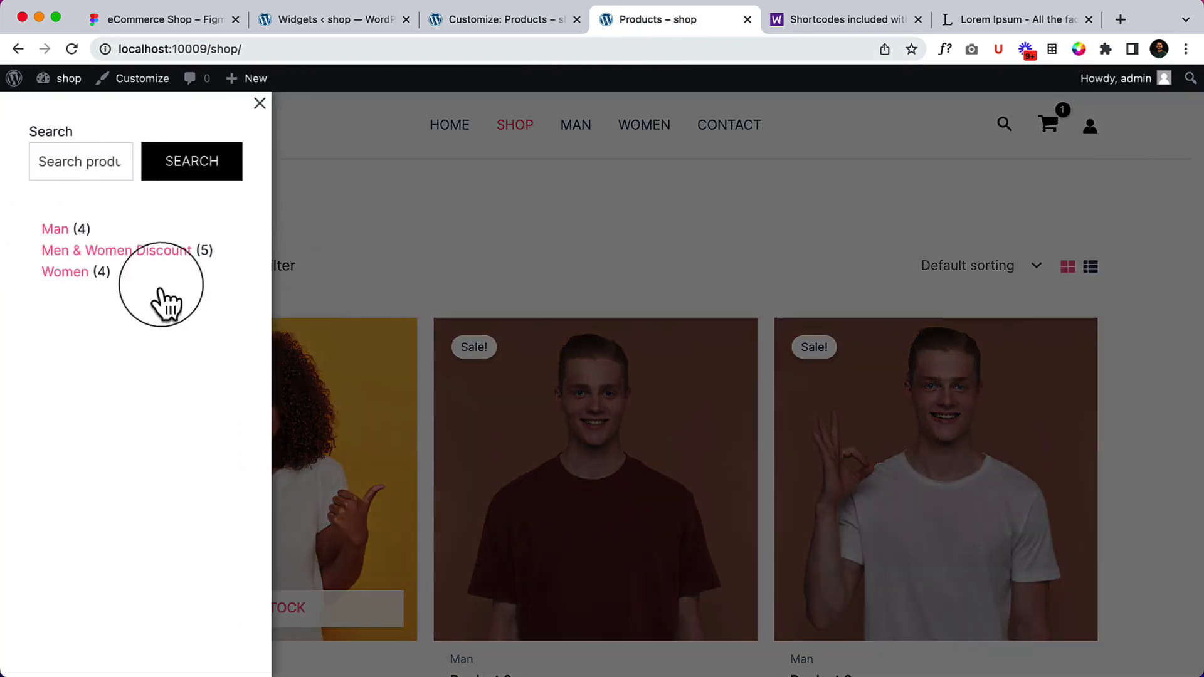
Step: Close the filter flyout on the live Shop page and return to the Shop Filters area in the Widgets editor
{"action": "left_click", "coordinate": [446, 244]}
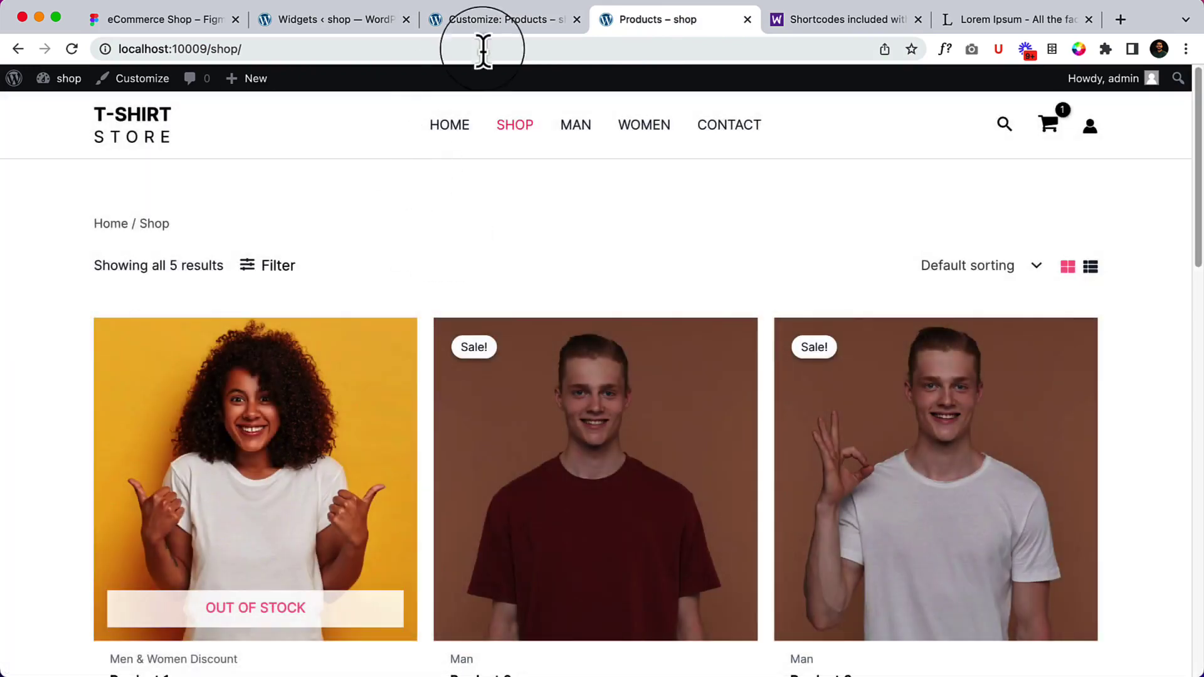
{"action": "left_click", "coordinate": [483, 23]}
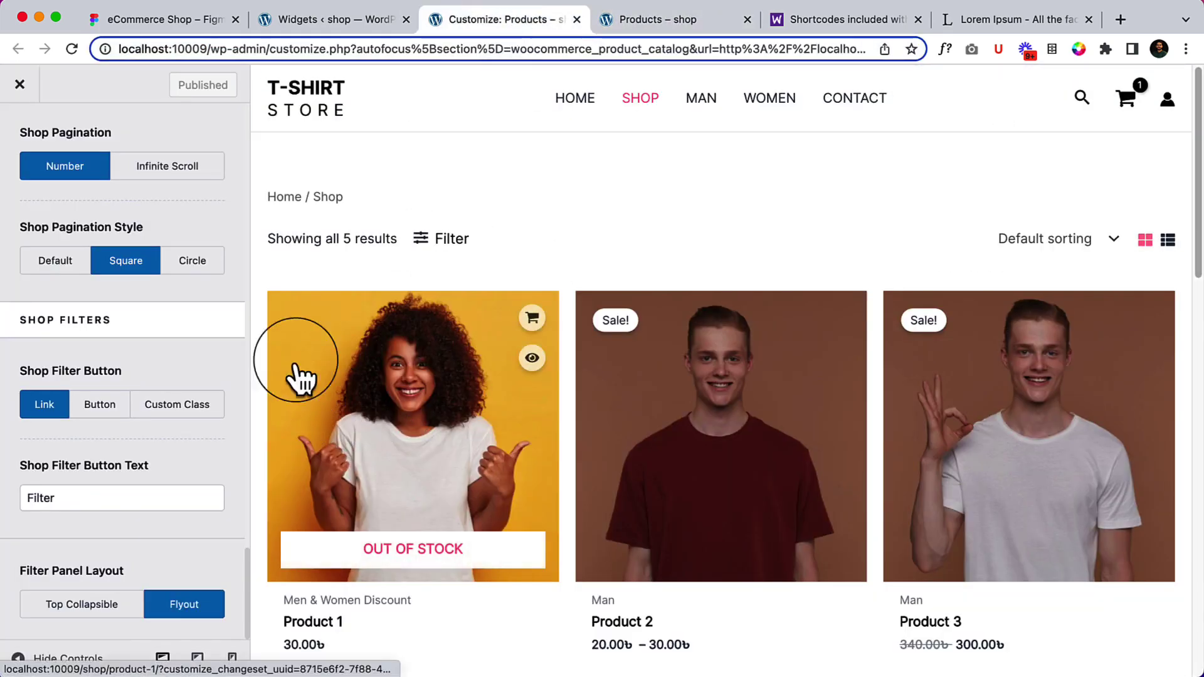
{"action": "left_click", "coordinate": [305, 30]}
{"action": "scroll", "coordinate": [619, 477], "scroll_direction": "down", "scroll_amount": 5}
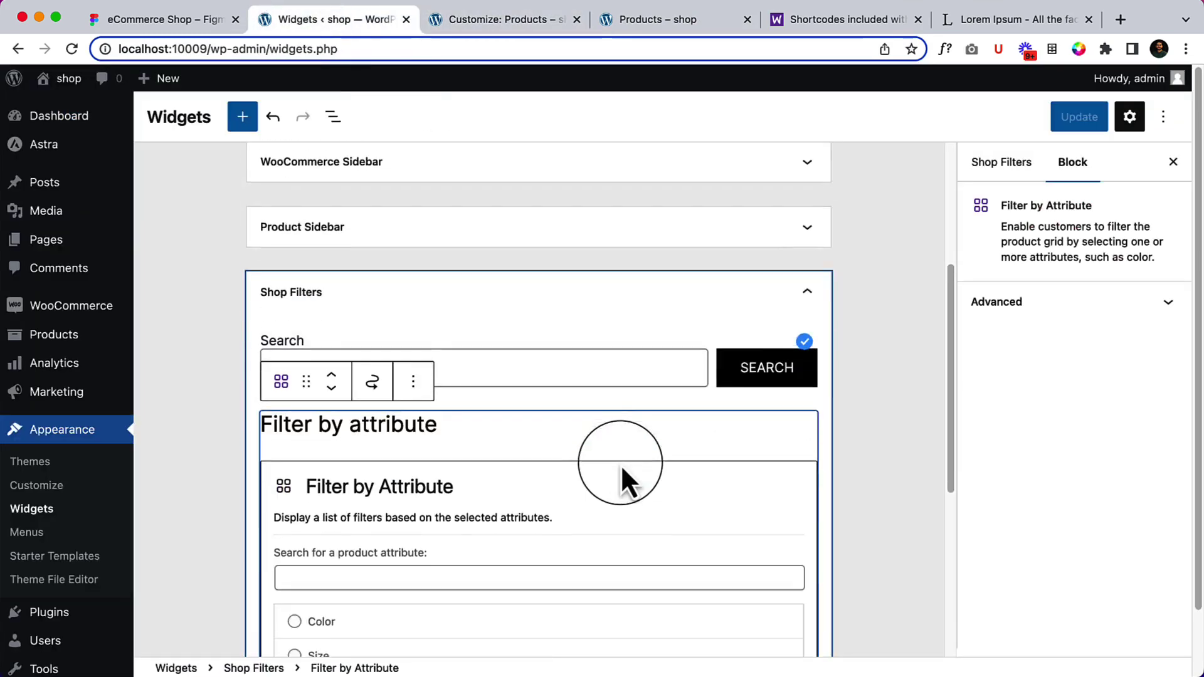
Step: Set the Filter by Attribute block in Shop Filters to the Color attribute, finish editing it, and update the widgets
{"action": "left_click", "coordinate": [342, 527]}
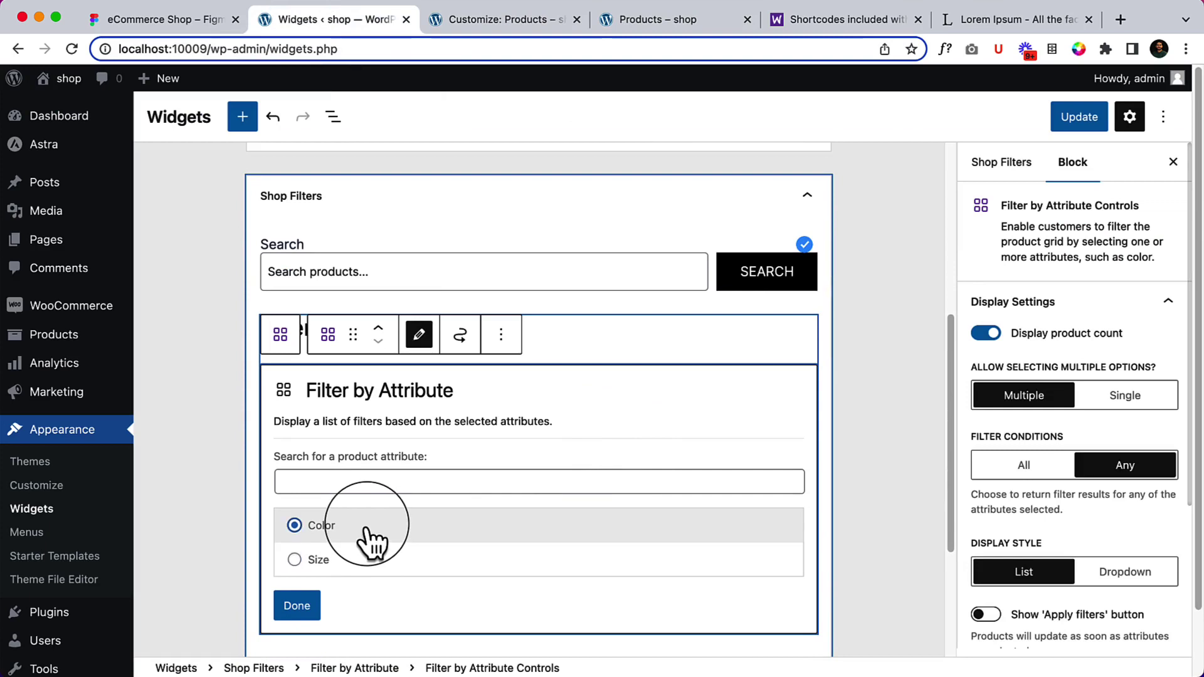
{"action": "left_click", "coordinate": [380, 483]}
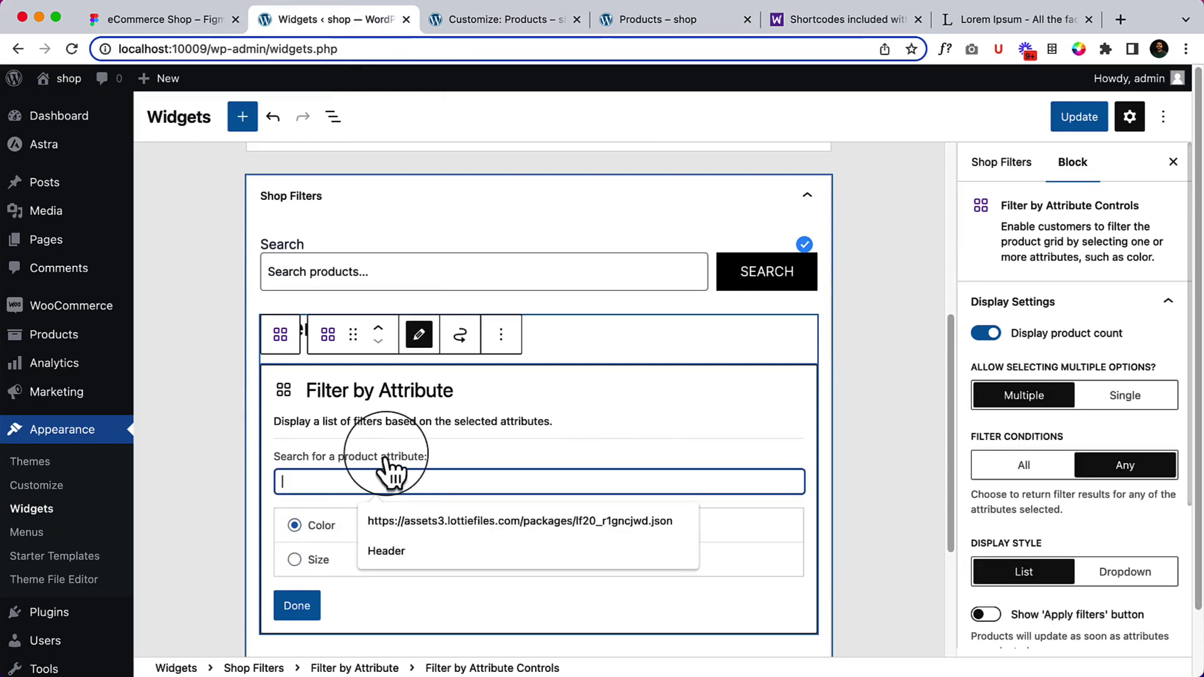
{"action": "left_click", "coordinate": [390, 475]}
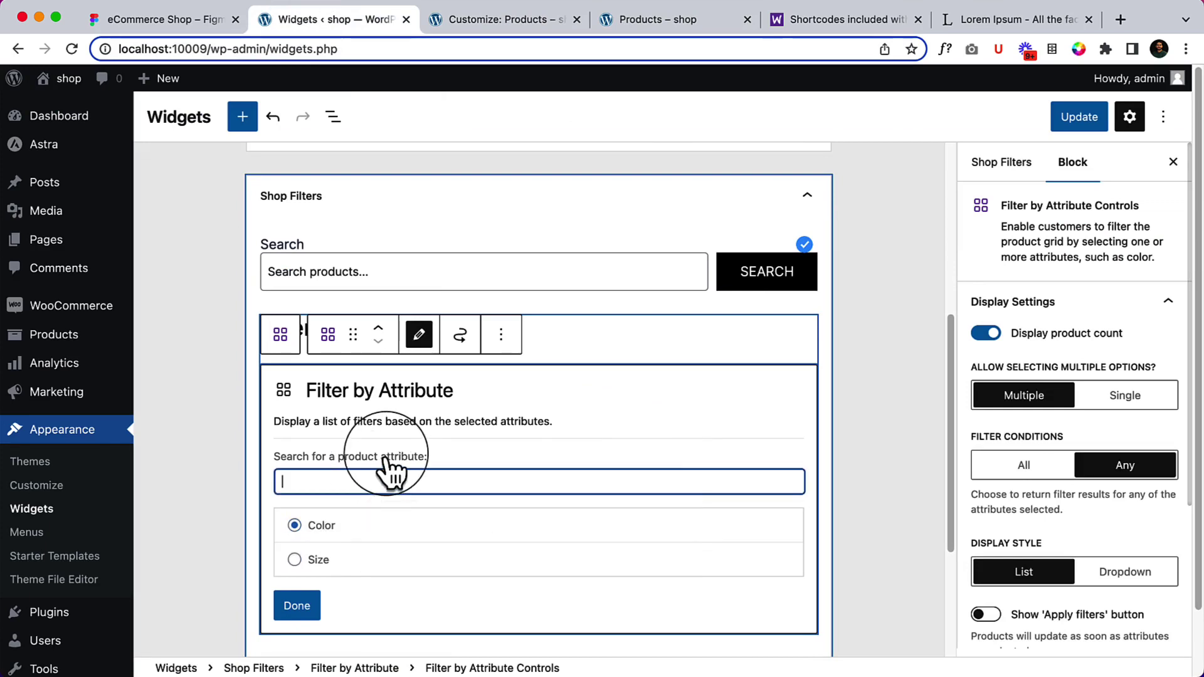
{"action": "left_click", "coordinate": [330, 482]}
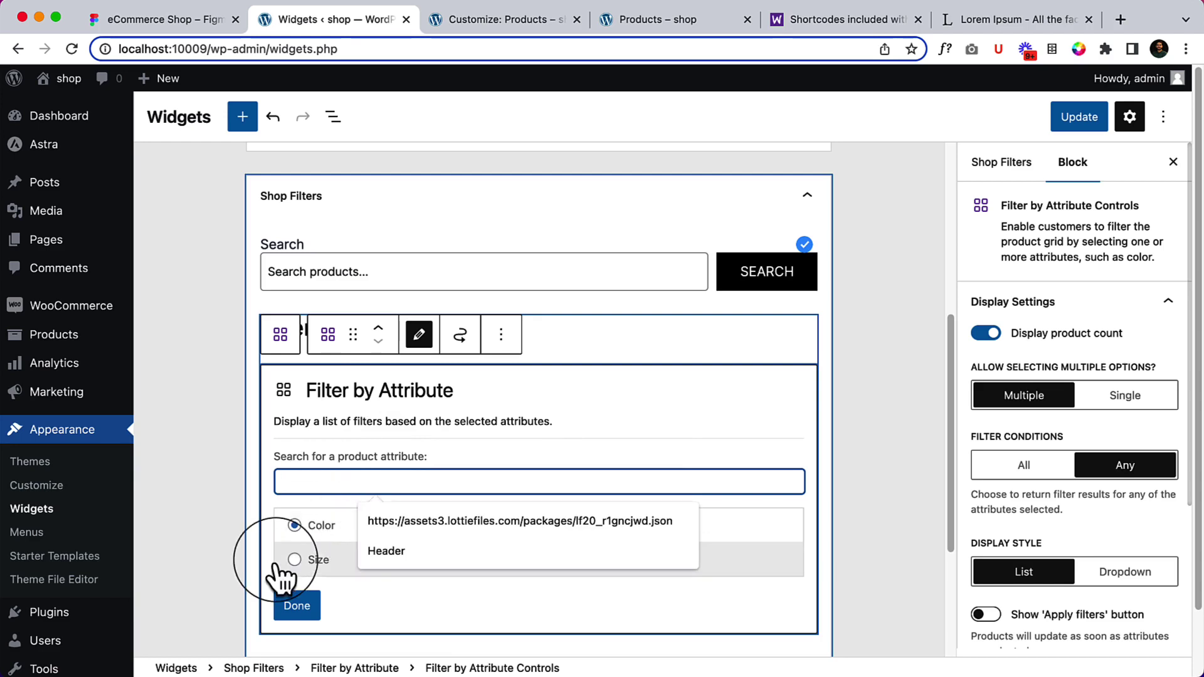
{"action": "left_click", "coordinate": [292, 562]}
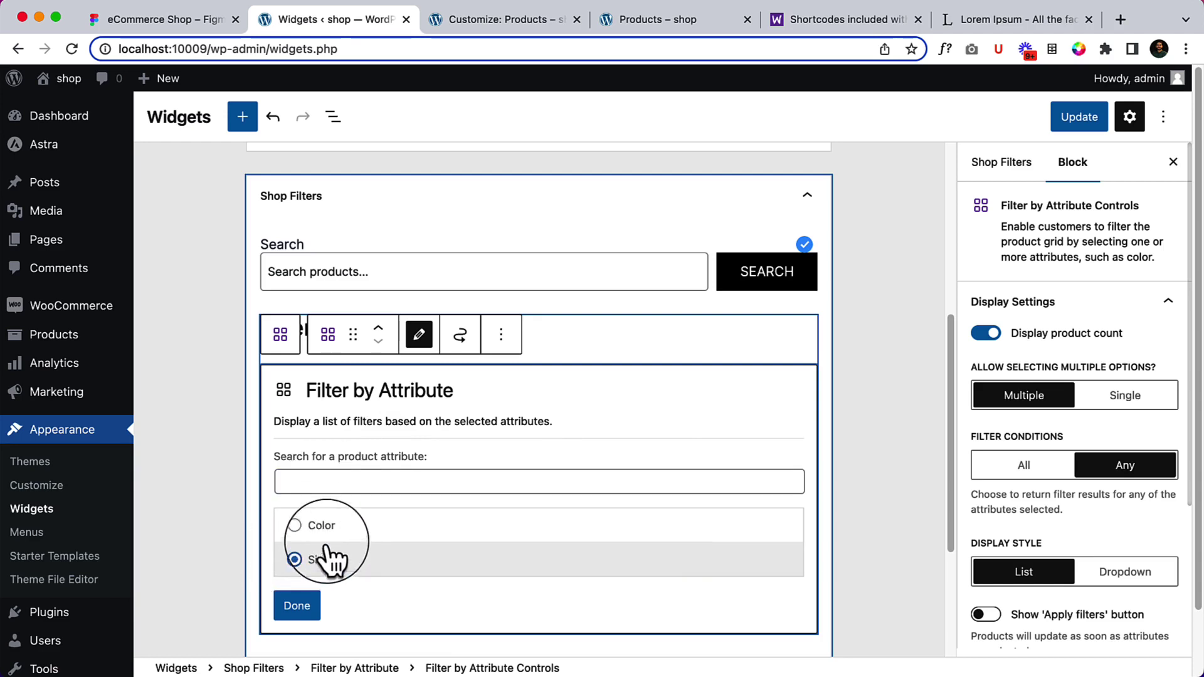
{"action": "left_click", "coordinate": [297, 606]}
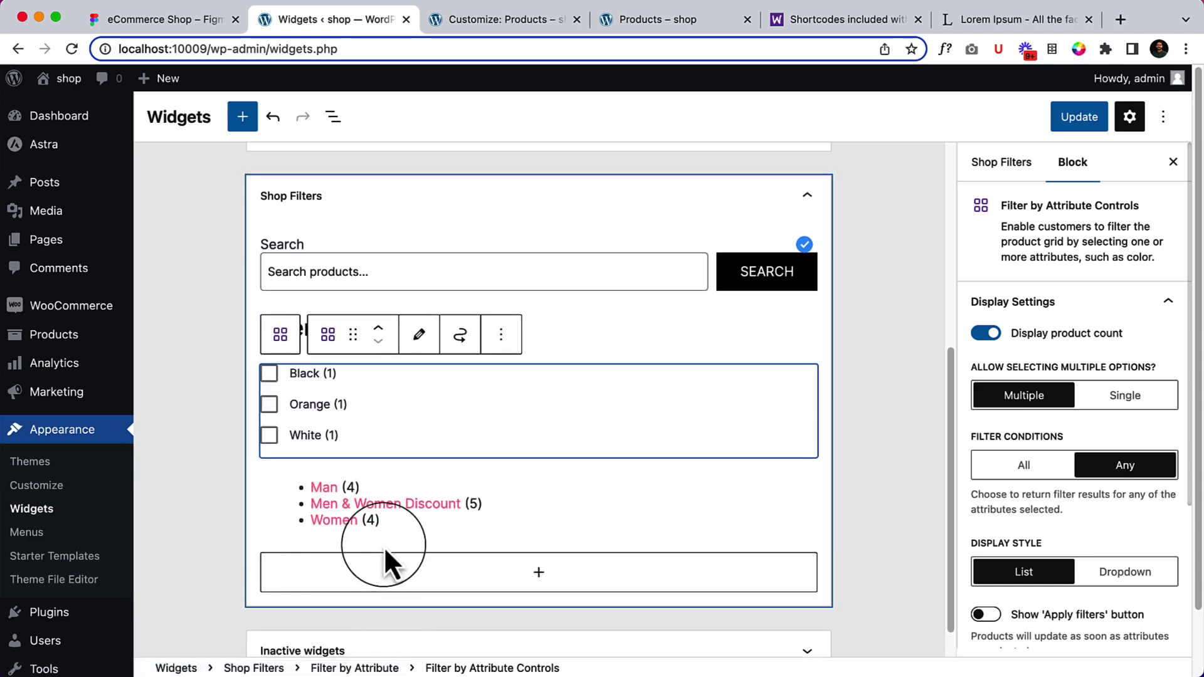
{"action": "left_click", "coordinate": [1081, 123]}
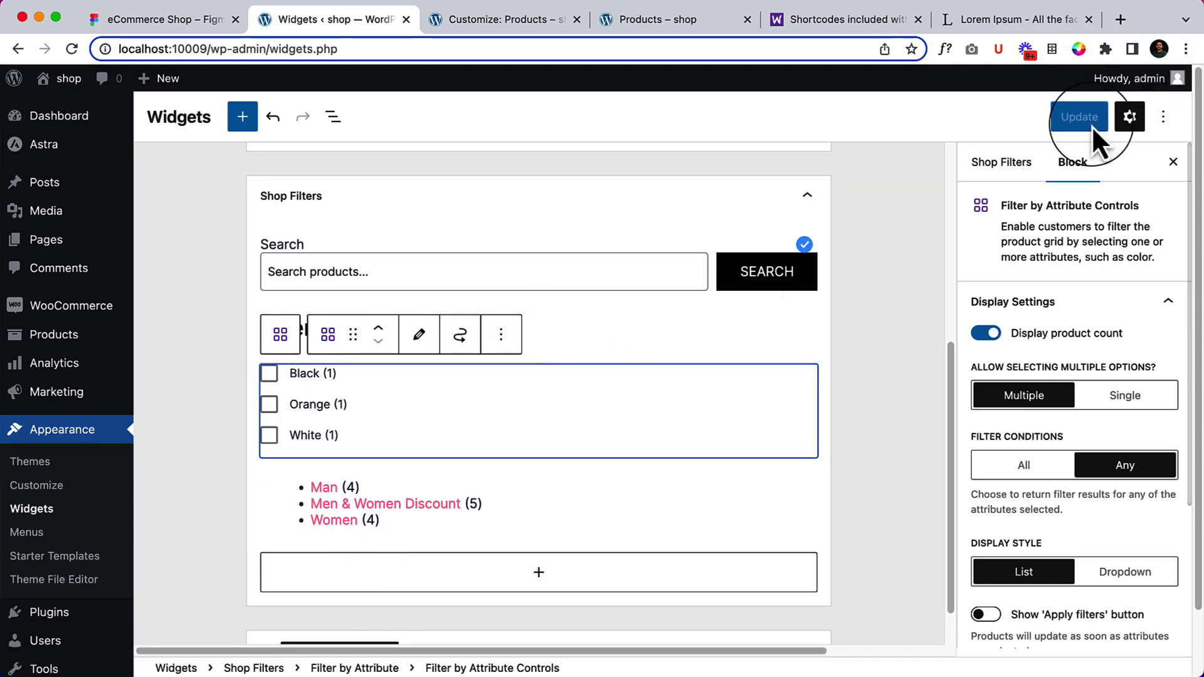
Step: Switch to the live Shop page, reload it, and open the Filter flyout to check the new attribute filter
{"action": "left_click", "coordinate": [668, 44]}
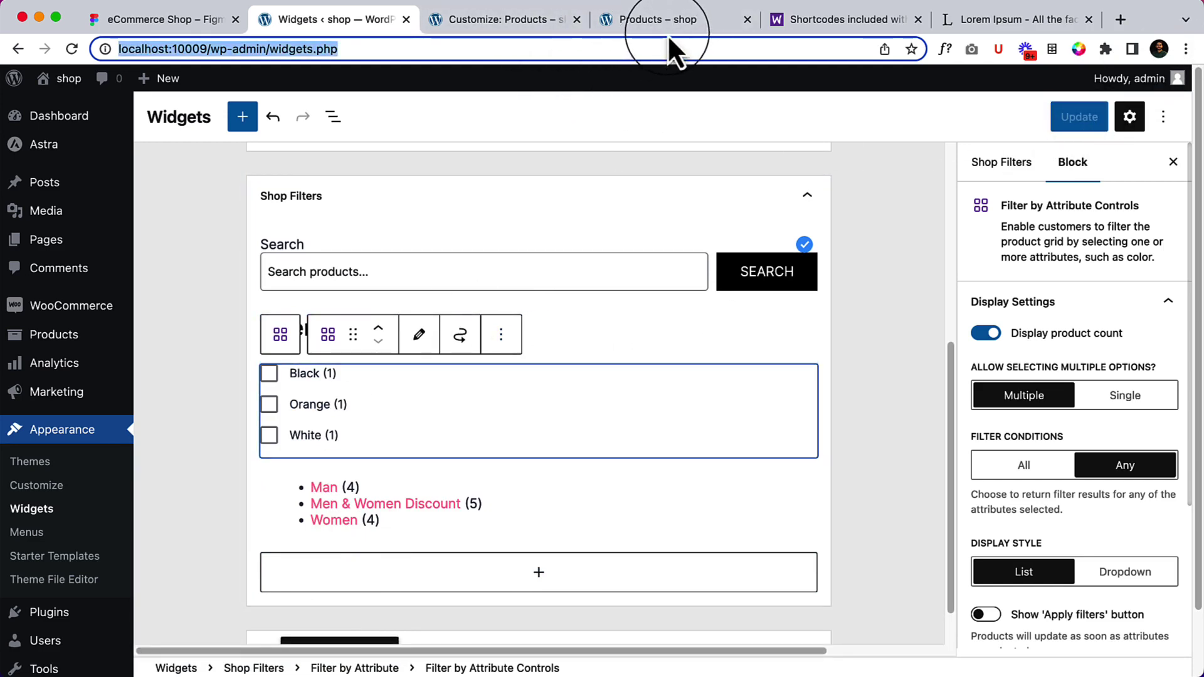
{"action": "left_click", "coordinate": [667, 25]}
{"action": "left_click", "coordinate": [665, 50]}
{"action": "key", "text": "Return"}
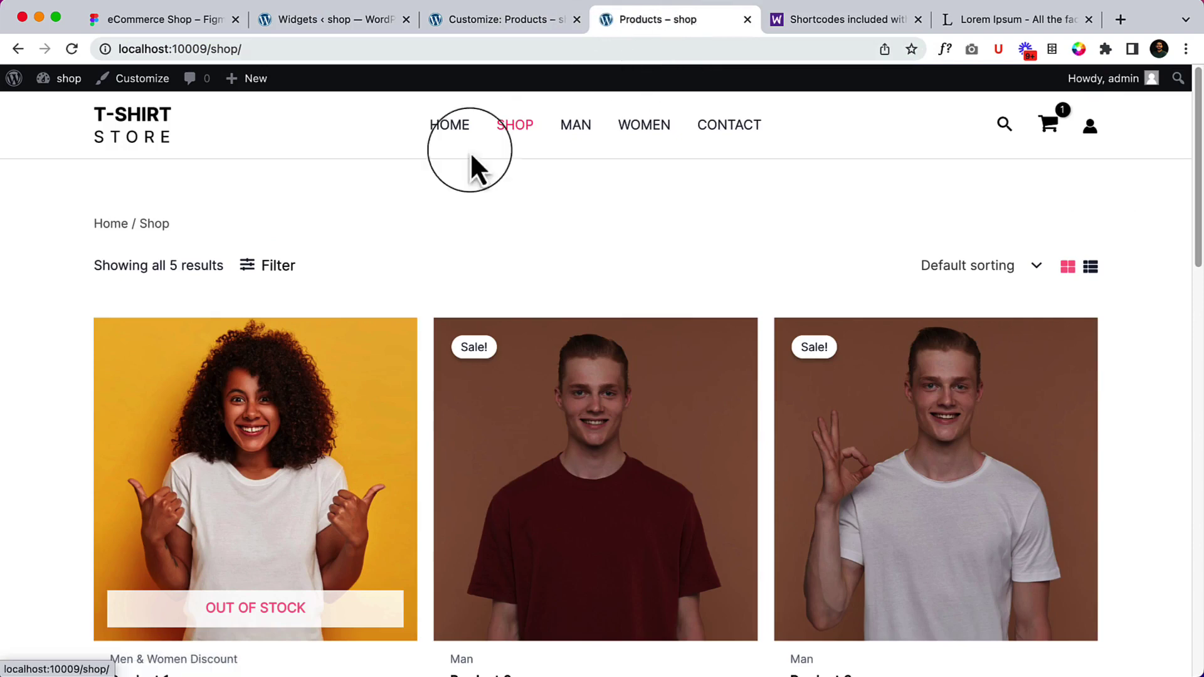
{"action": "left_click", "coordinate": [266, 263]}
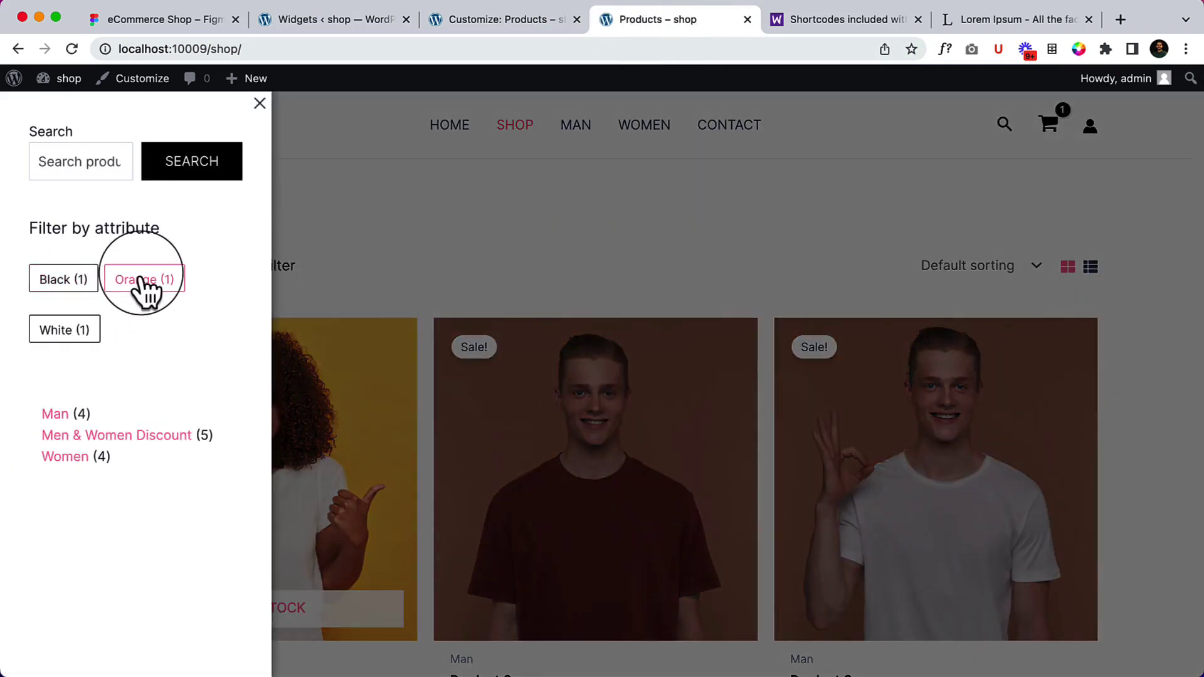
Step: Filter the live Shop products by Orange, review the filtered page, and go back to the unfiltered Shop page
{"action": "left_click", "coordinate": [173, 280]}
{"action": "scroll", "coordinate": [533, 393], "scroll_direction": "down", "scroll_amount": 4}
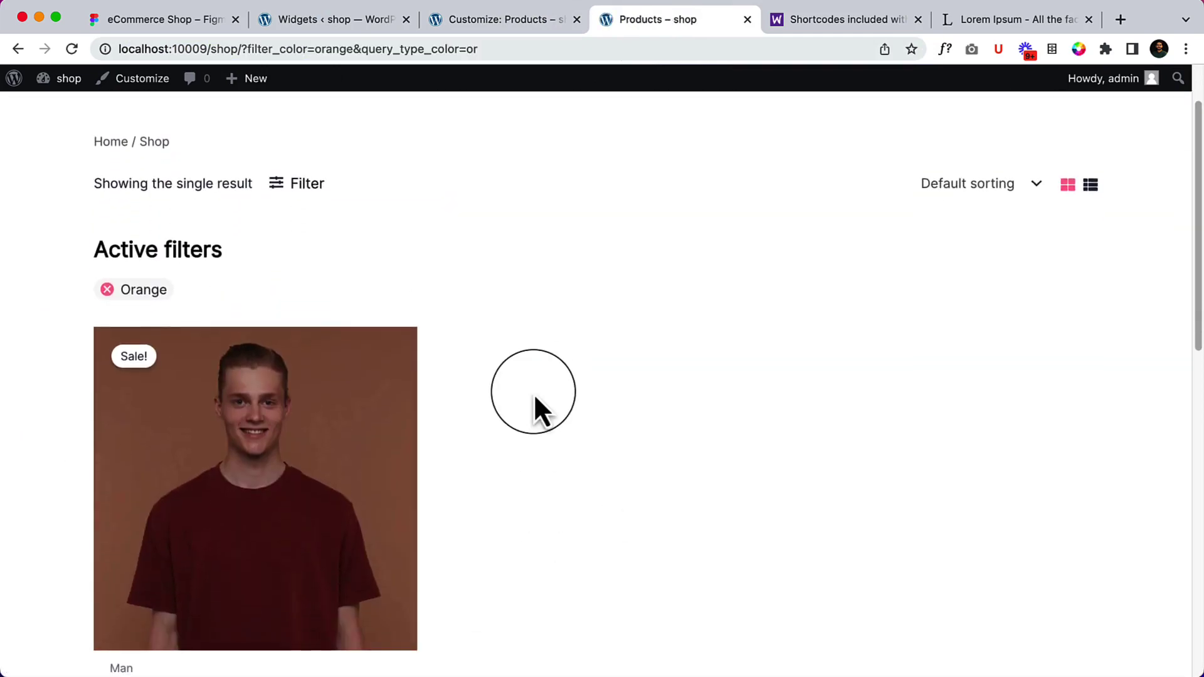
{"action": "scroll", "coordinate": [533, 393], "scroll_direction": "down", "scroll_amount": 5}
{"action": "scroll", "coordinate": [533, 393], "scroll_direction": "up", "scroll_amount": 5}
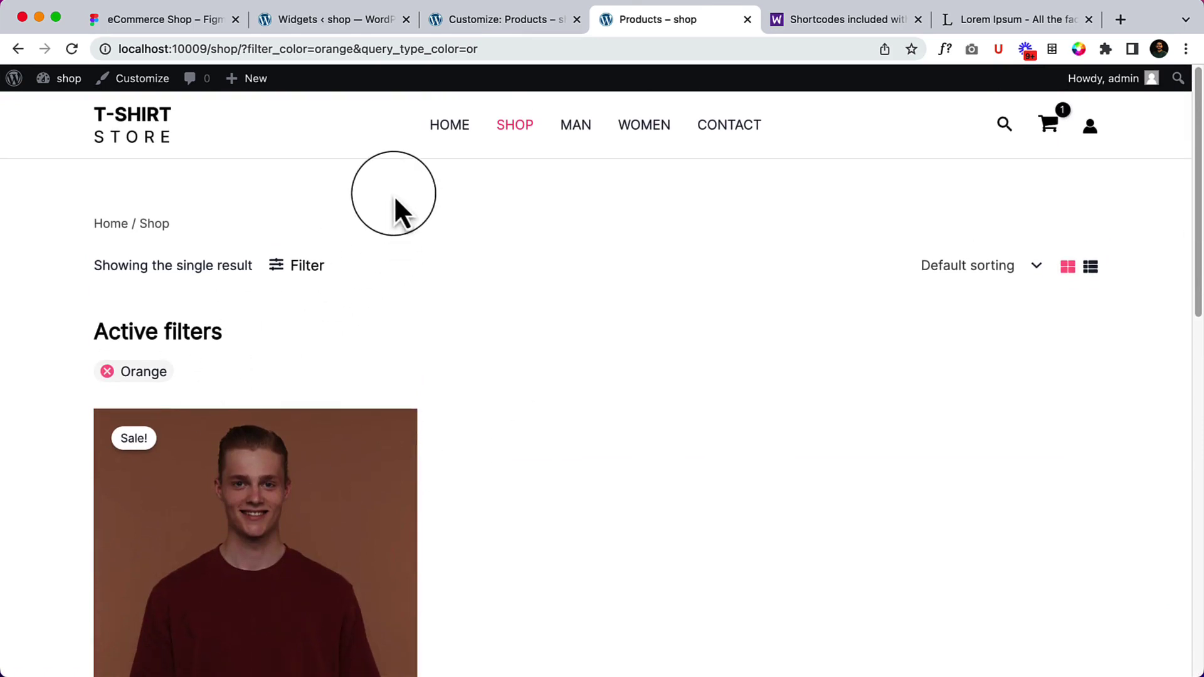
{"action": "left_click", "coordinate": [517, 125]}
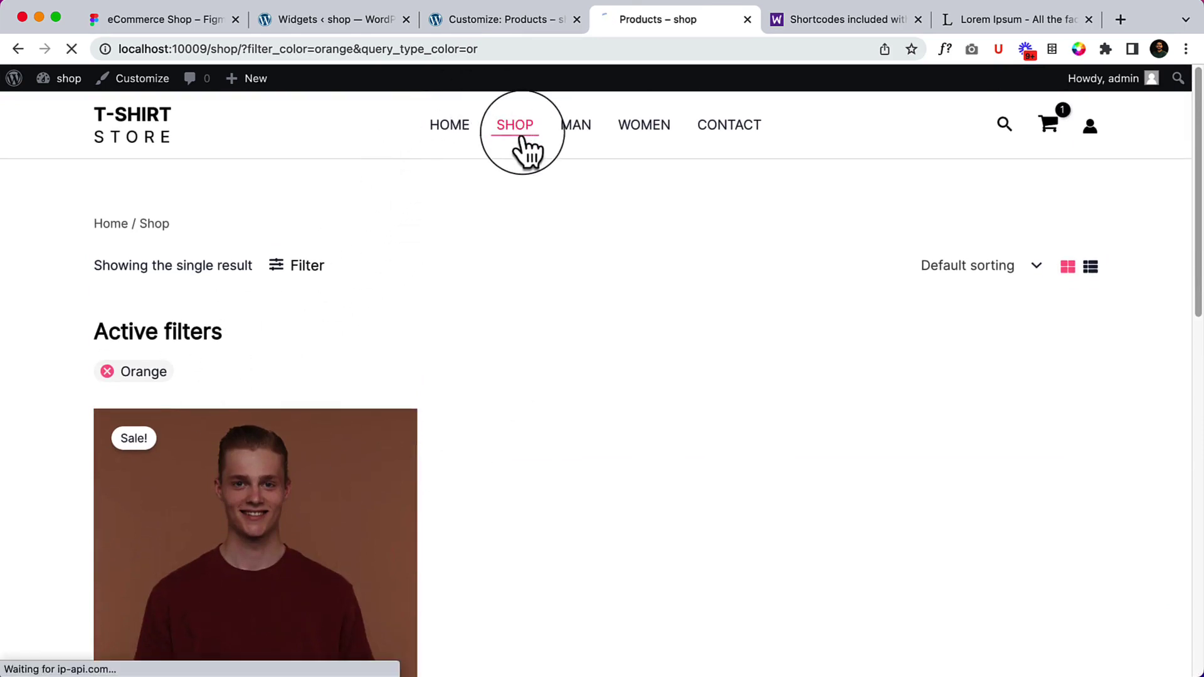
Step: Return to the customizer and review the Product Catalog settings and the shop page preview down to the newsletter section
{"action": "left_click", "coordinate": [454, 28]}
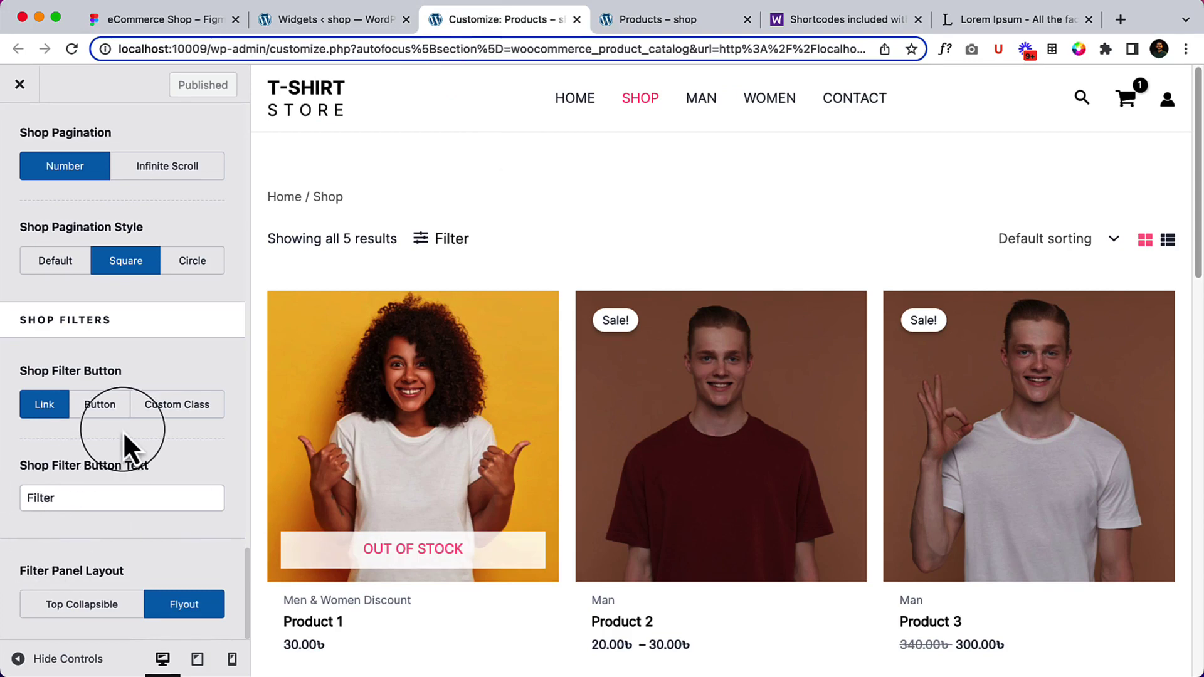
{"action": "scroll", "coordinate": [125, 438], "scroll_direction": "up", "scroll_amount": 10}
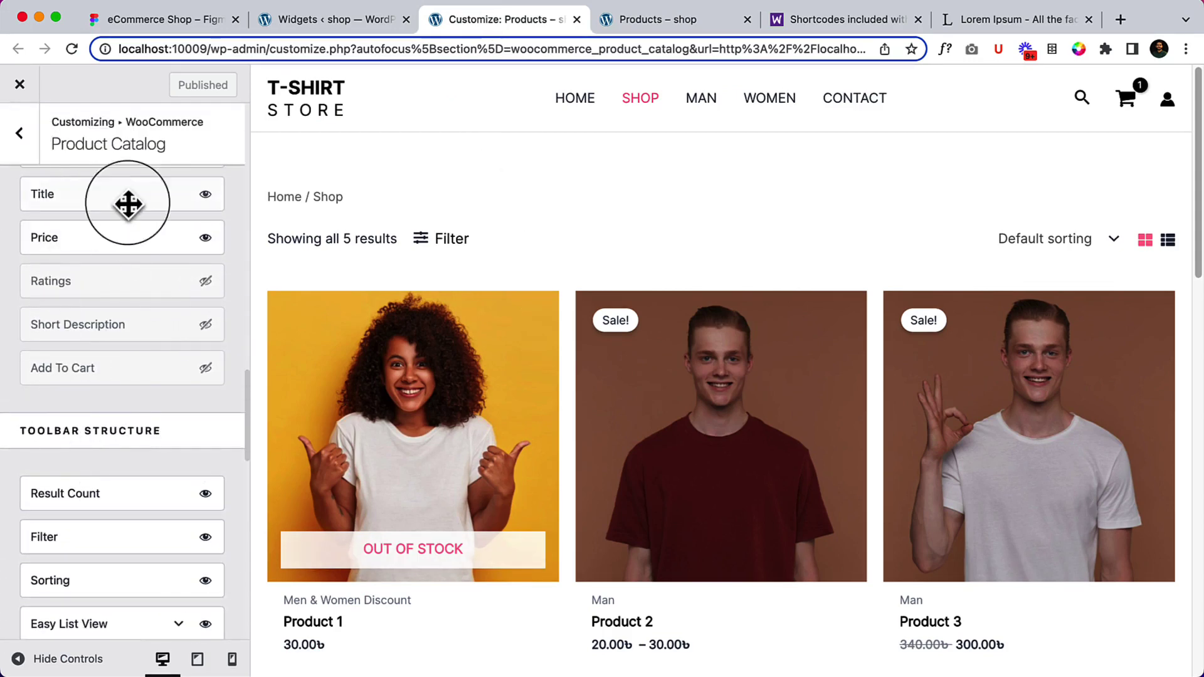
{"action": "scroll", "coordinate": [108, 421], "scroll_direction": "up", "scroll_amount": 15}
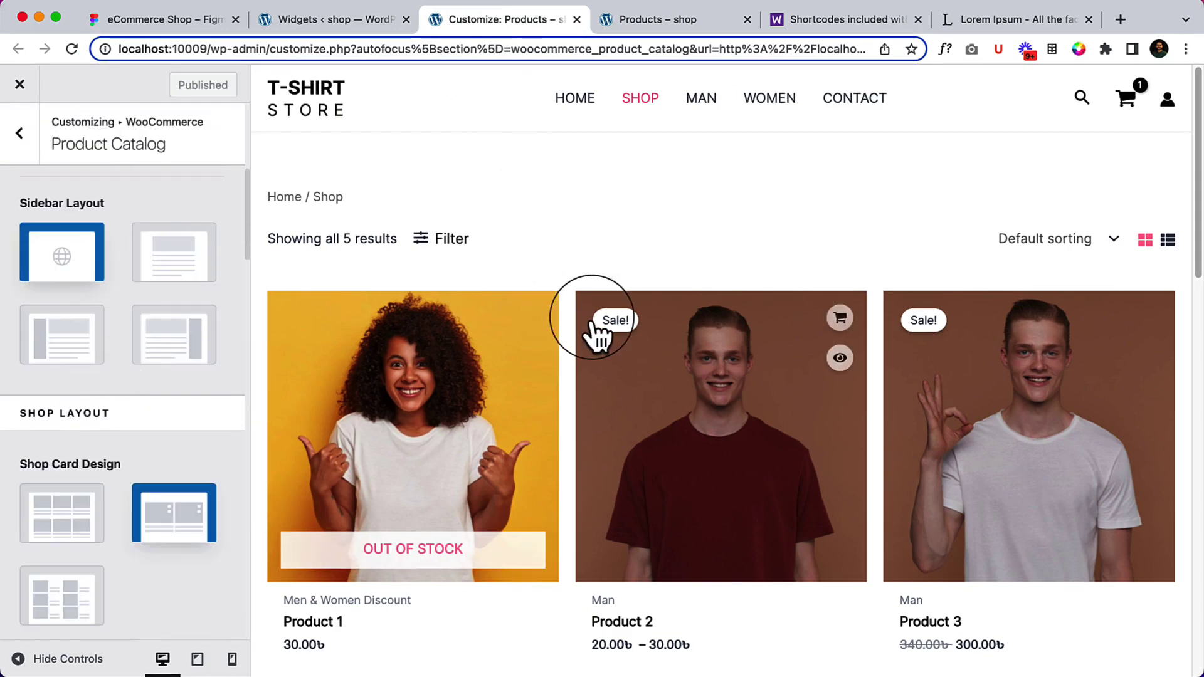
{"action": "scroll", "coordinate": [592, 320], "scroll_direction": "down", "scroll_amount": 10}
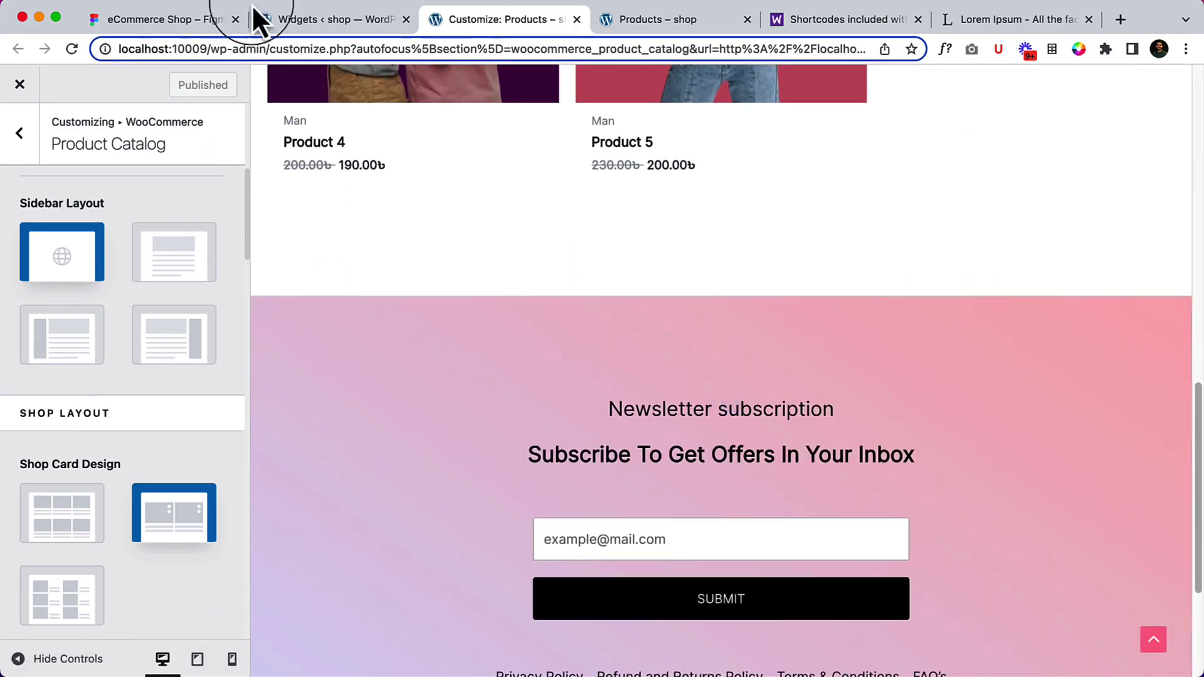
Step: Switch to the Figma eCommerce Shop file and examine the Shop Page frame's toolbar and four-column product grid
{"action": "left_click", "coordinate": [180, 20]}
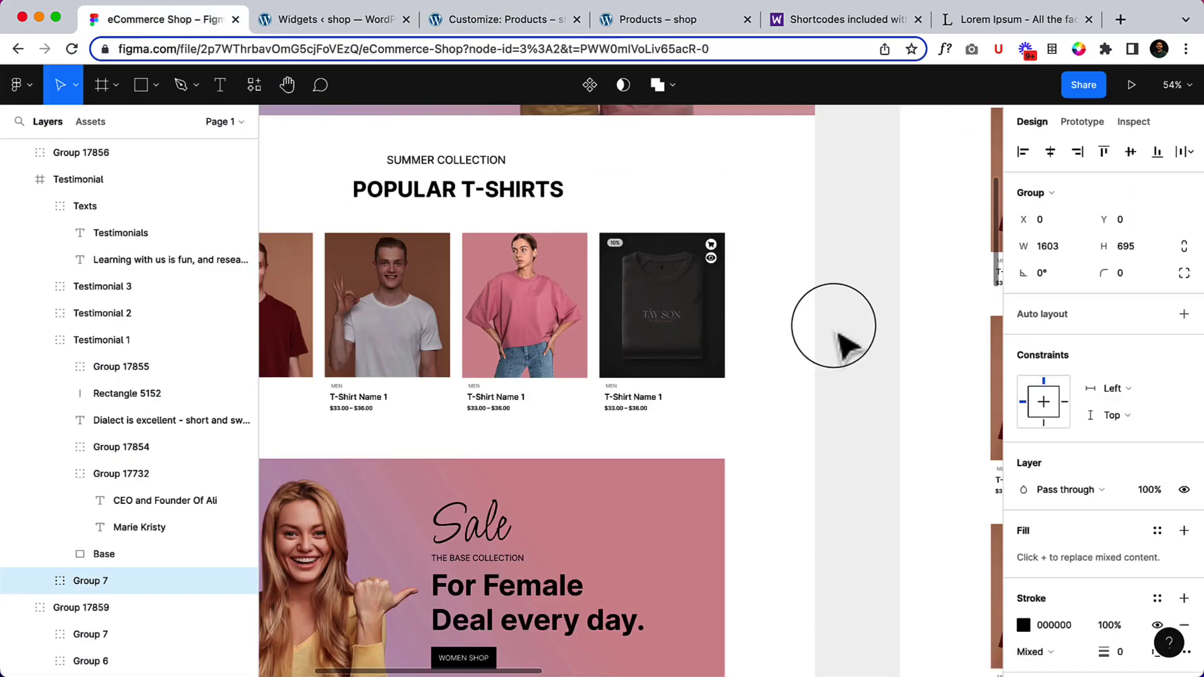
{"action": "scroll", "coordinate": [837, 328], "scroll_direction": "left", "scroll_amount": 2}
{"action": "scroll", "coordinate": [752, 323], "scroll_direction": "down", "scroll_amount": 3}
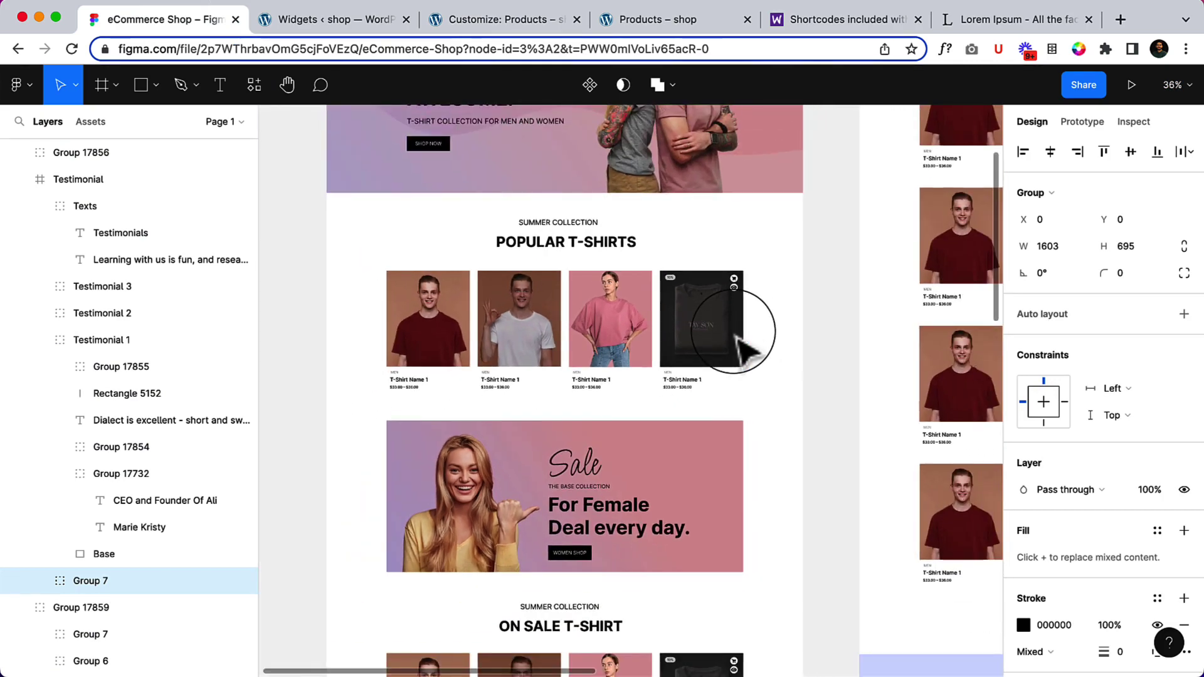
{"action": "scroll", "coordinate": [887, 376], "scroll_direction": "right", "scroll_amount": 10}
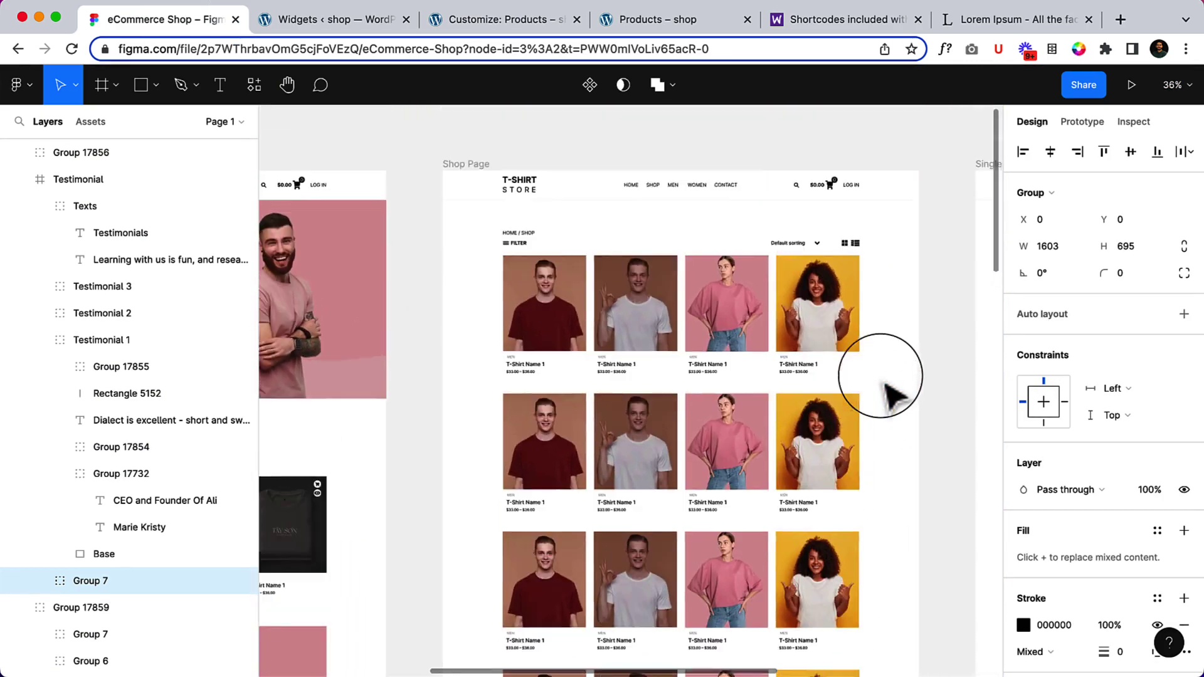
{"action": "scroll", "coordinate": [886, 386], "scroll_direction": "up", "scroll_amount": 2}
{"action": "scroll", "coordinate": [886, 386], "scroll_direction": "left", "scroll_amount": 1}
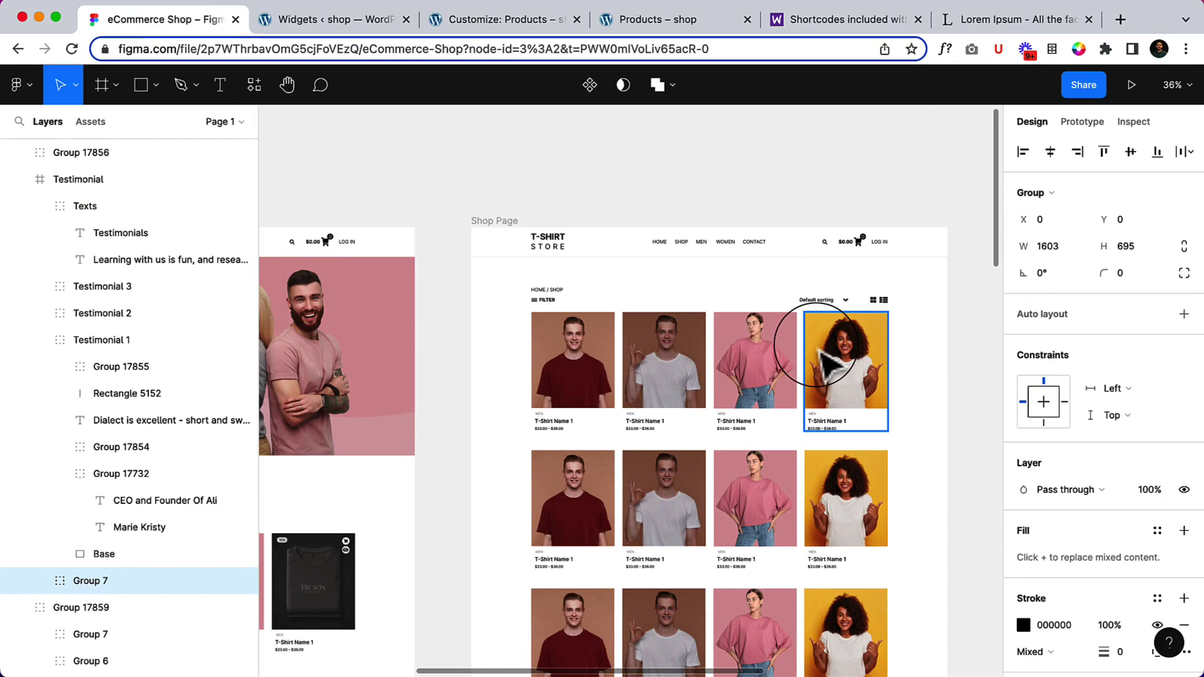
{"action": "scroll", "coordinate": [827, 364], "scroll_direction": "down", "scroll_amount": 2}
{"action": "scroll", "coordinate": [826, 363], "scroll_direction": "right", "scroll_amount": 2}
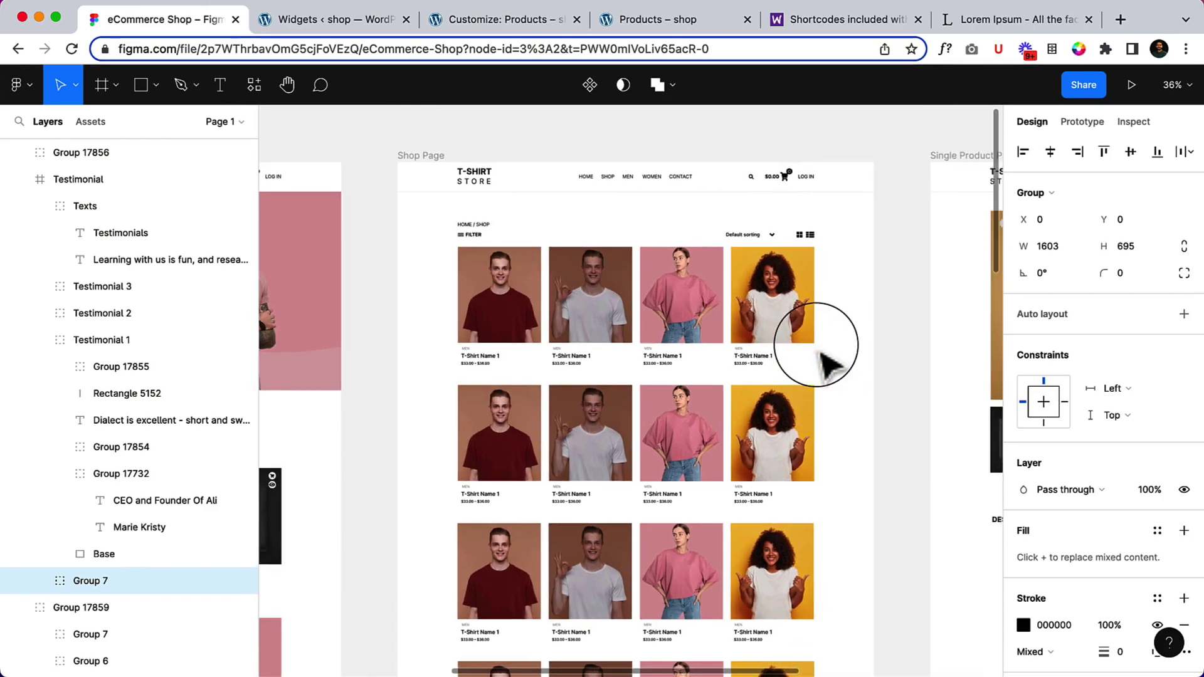